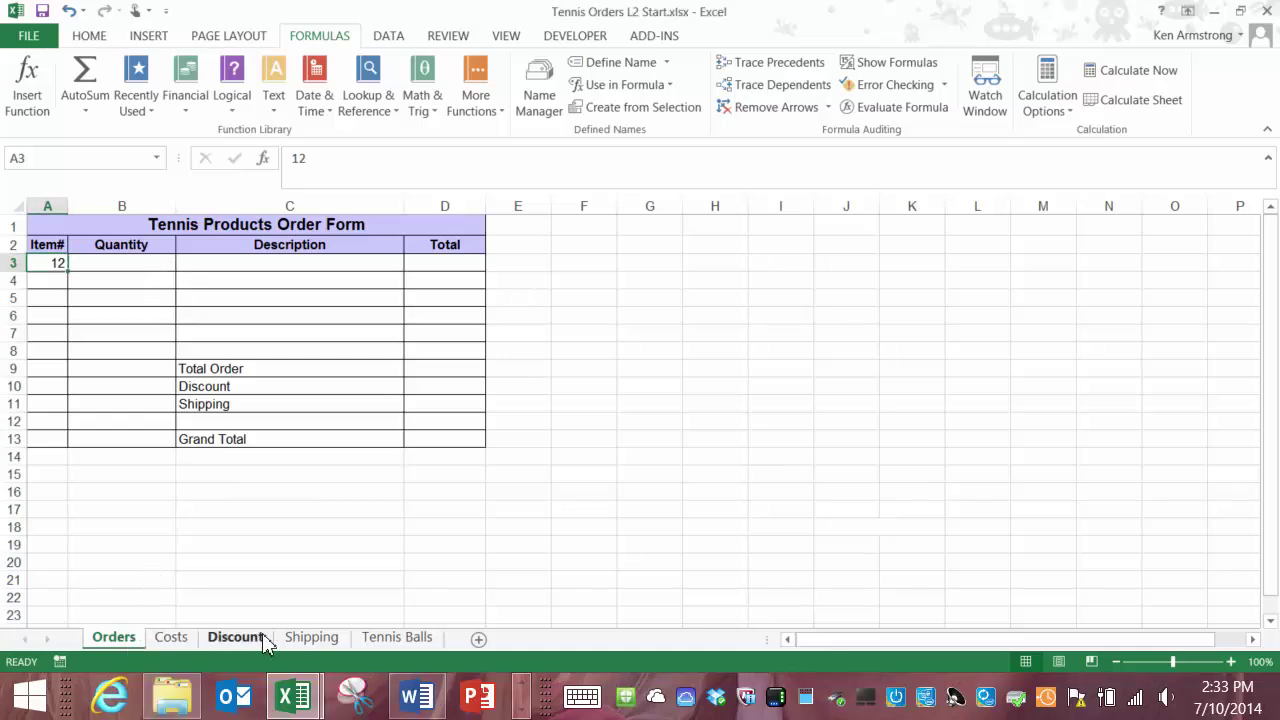
Review the Tennis Balls sheet's unit shipping and grand total formulas and its unit pricing, shipping costs and shipping discount tables.
{"action": "left_click", "coordinate": [402, 639]}
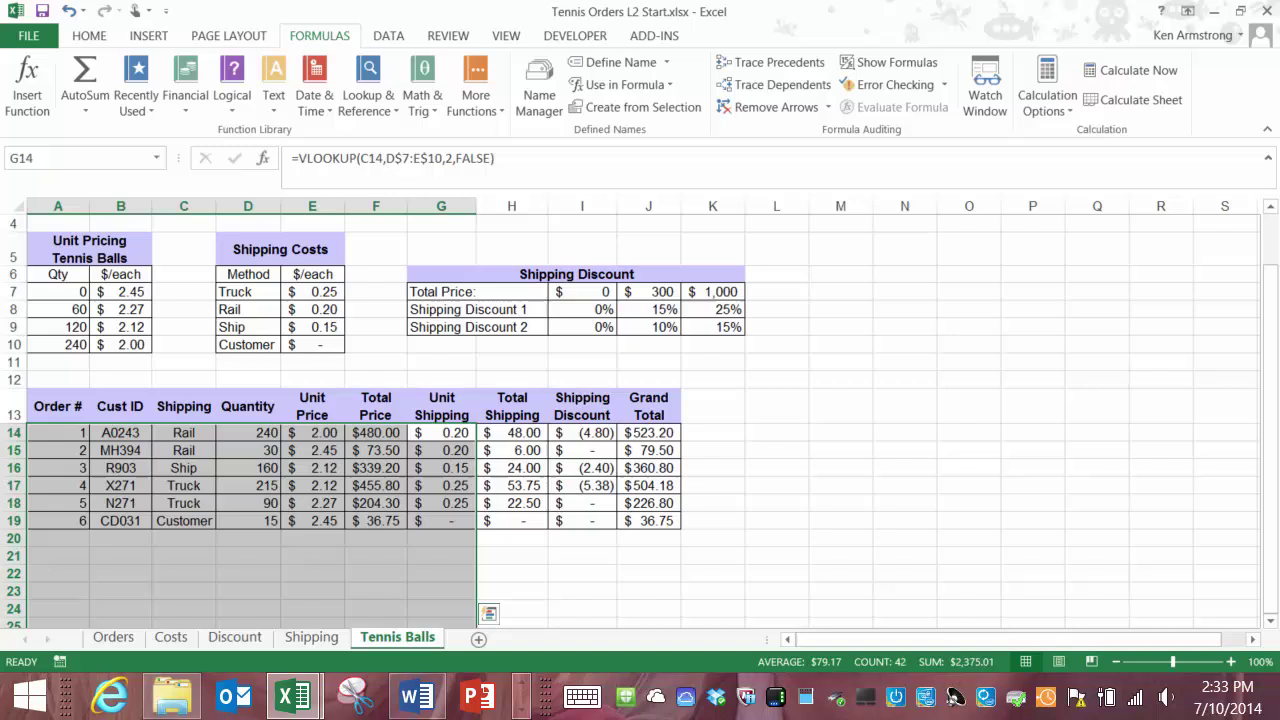
{"action": "left_click", "coordinate": [440, 432]}
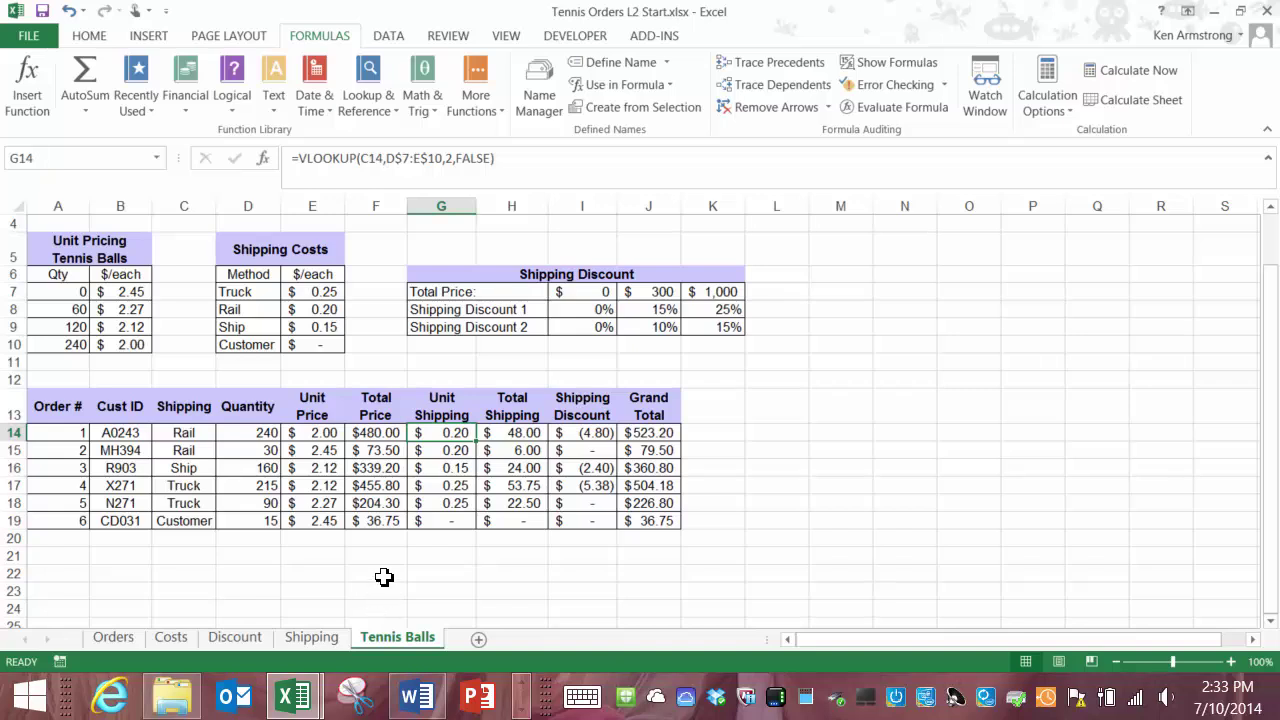
{"action": "left_click", "coordinate": [648, 432]}
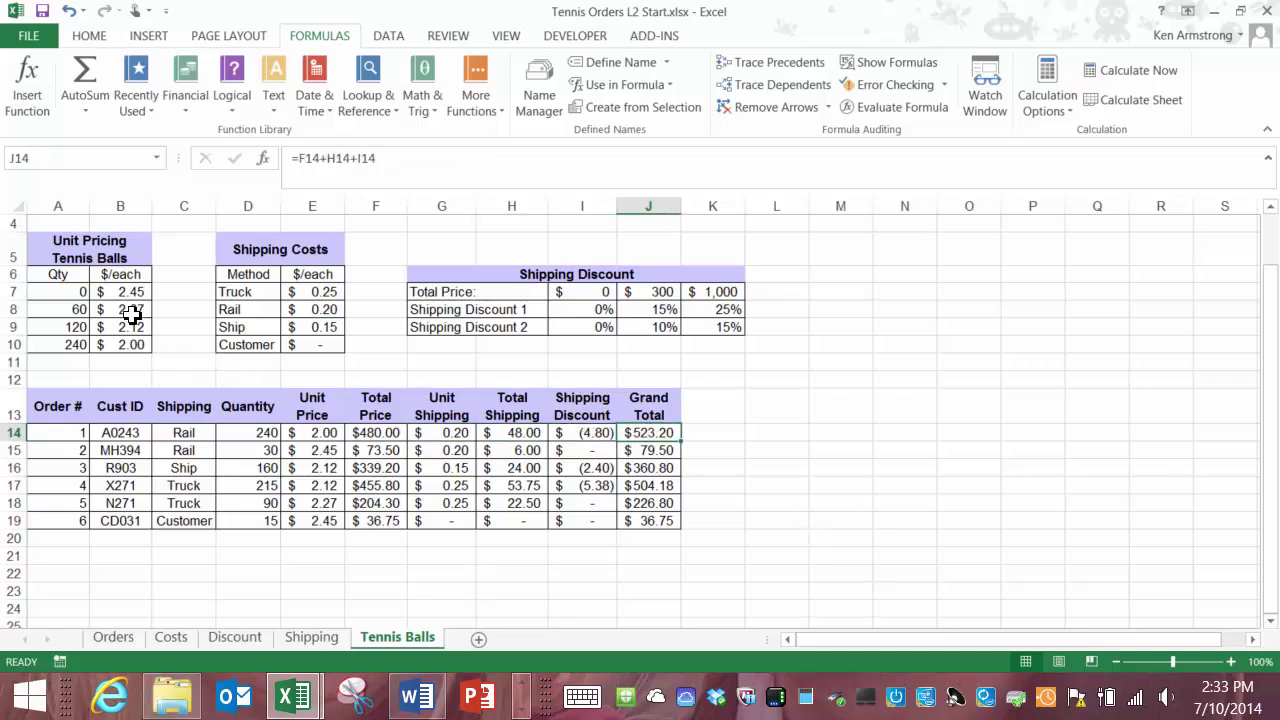
{"action": "left_click_drag", "start_coordinate": [58, 274], "coordinate": [120, 345]}
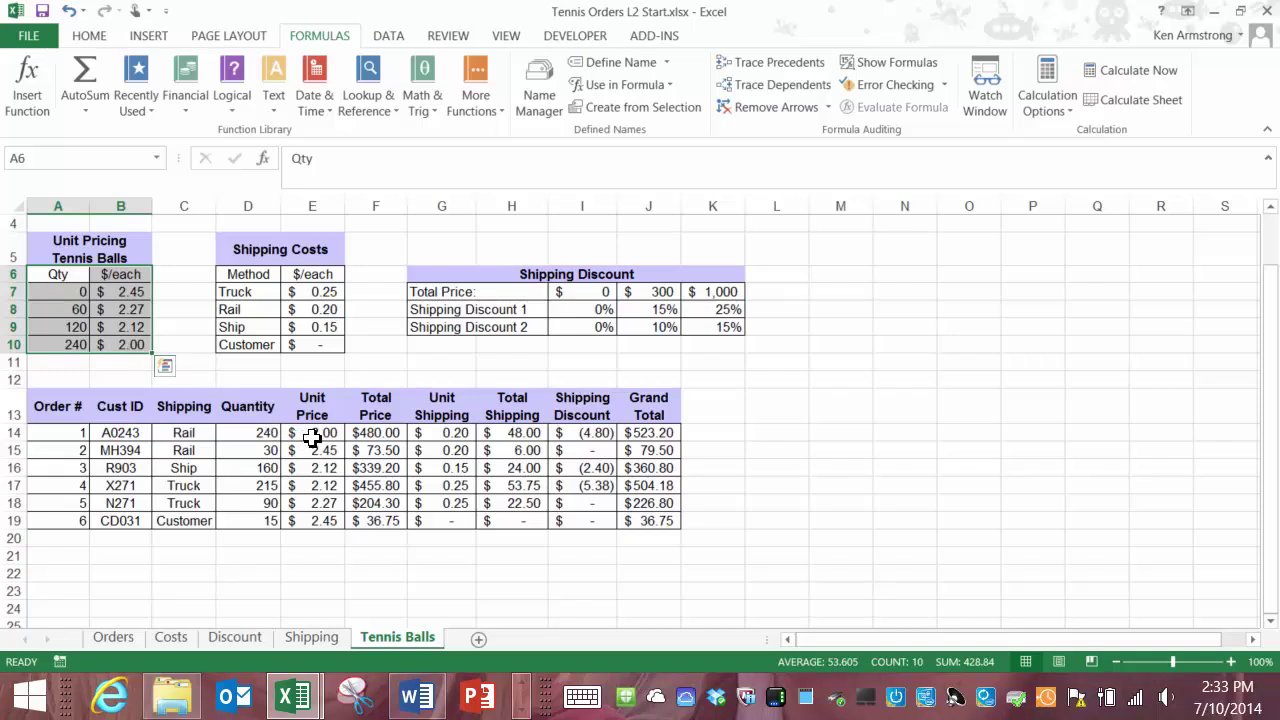
{"action": "left_click_drag", "start_coordinate": [250, 276], "coordinate": [304, 345]}
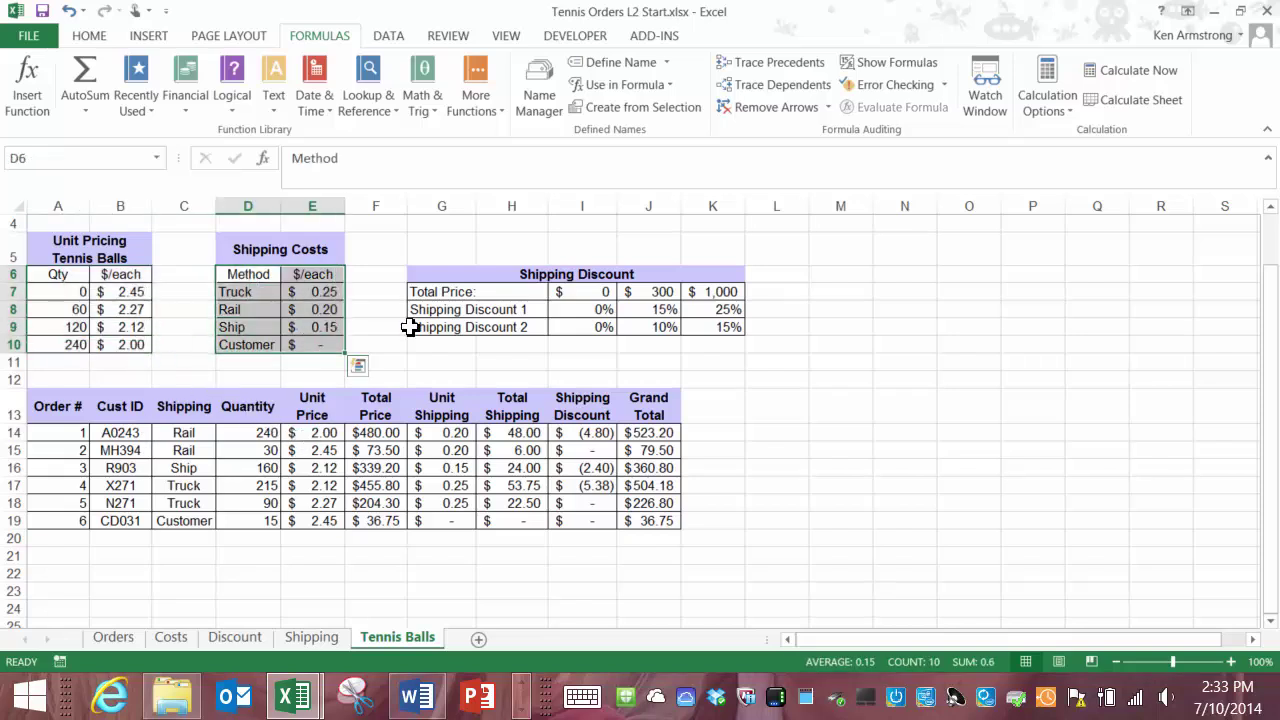
{"action": "left_click_drag", "start_coordinate": [449, 292], "coordinate": [850, 411]}
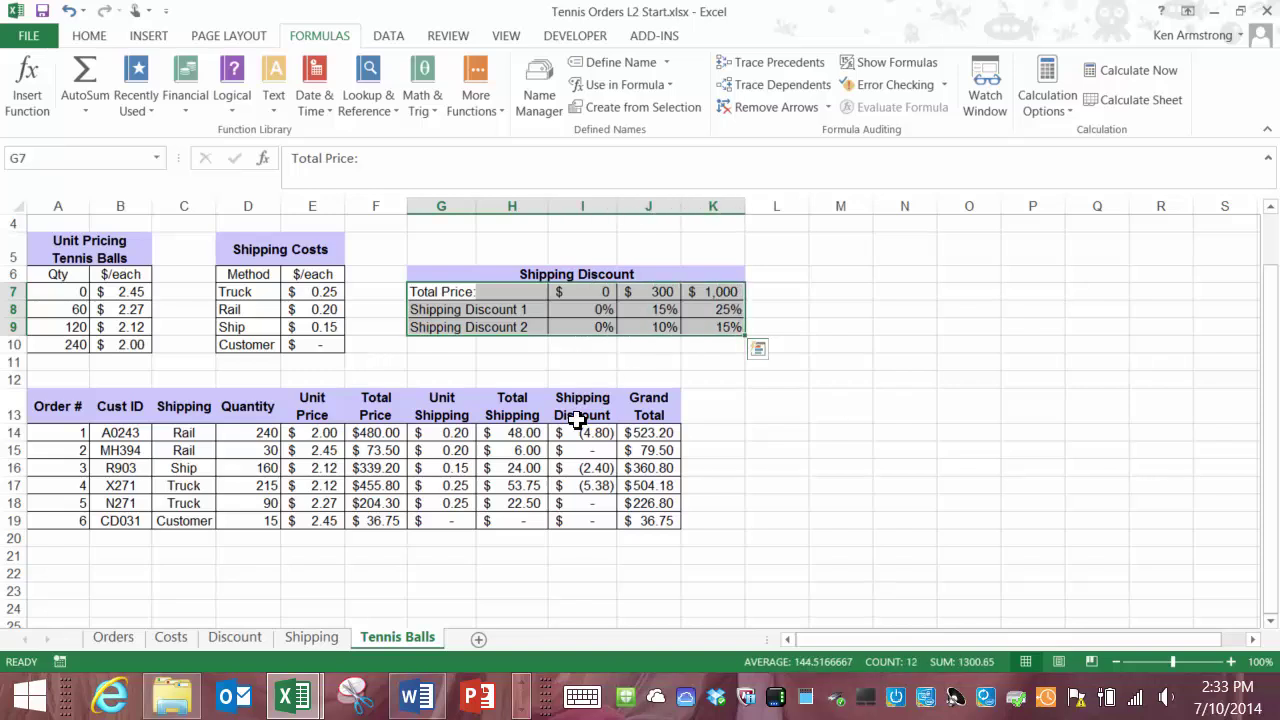
Examine the item numbers, descriptions and prices in the product list on the Costs sheet.
{"action": "left_click", "coordinate": [113, 637]}
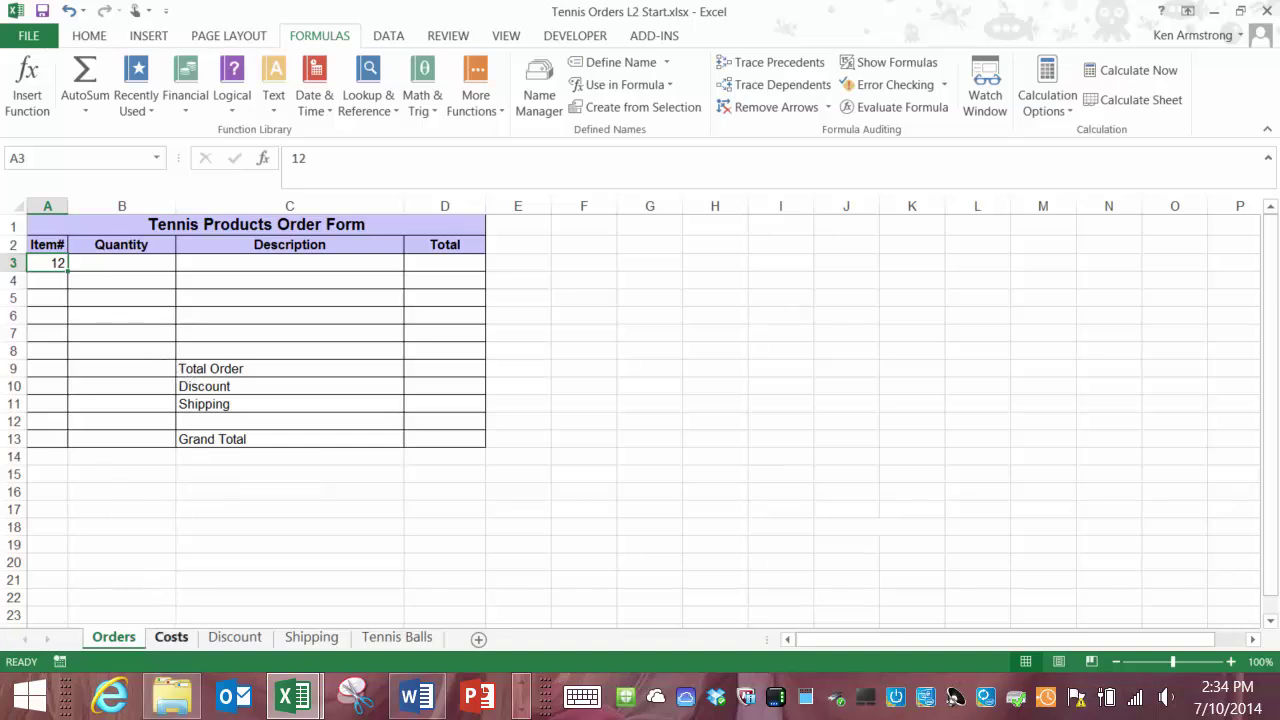
{"action": "left_click", "coordinate": [177, 640]}
{"action": "left_click", "coordinate": [229, 364]}
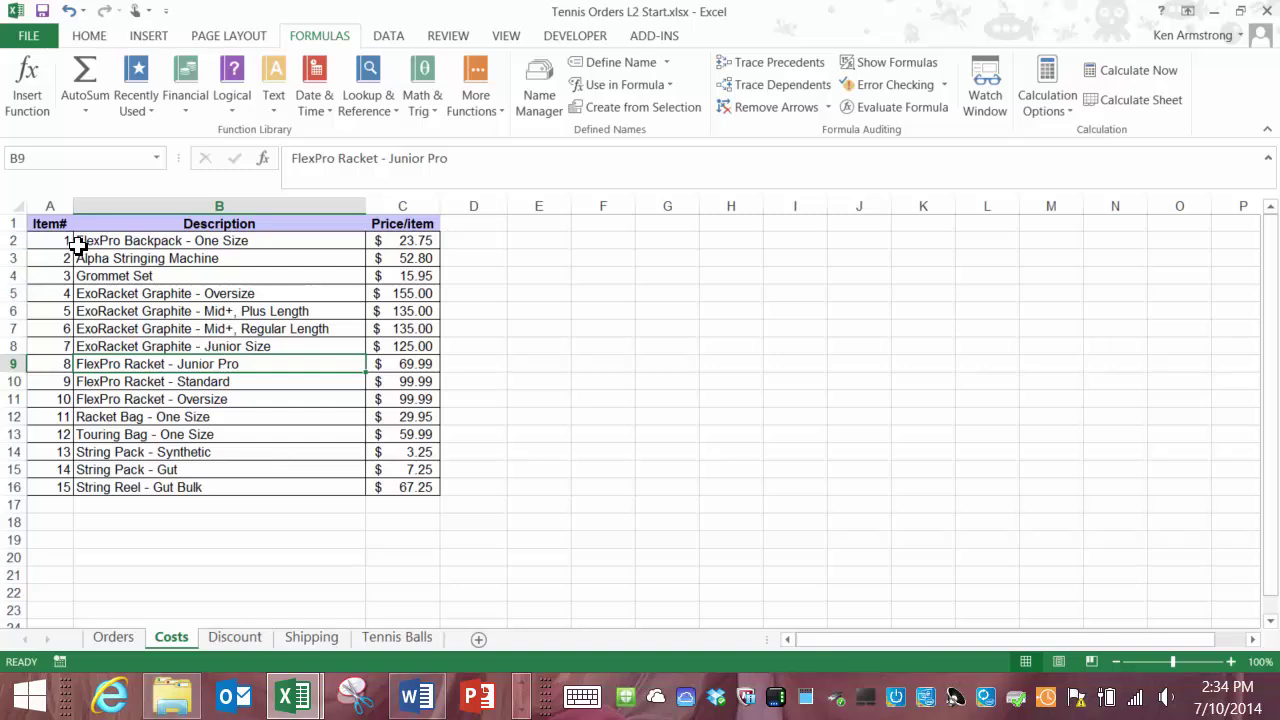
{"action": "left_click_drag", "start_coordinate": [110, 243], "coordinate": [160, 490]}
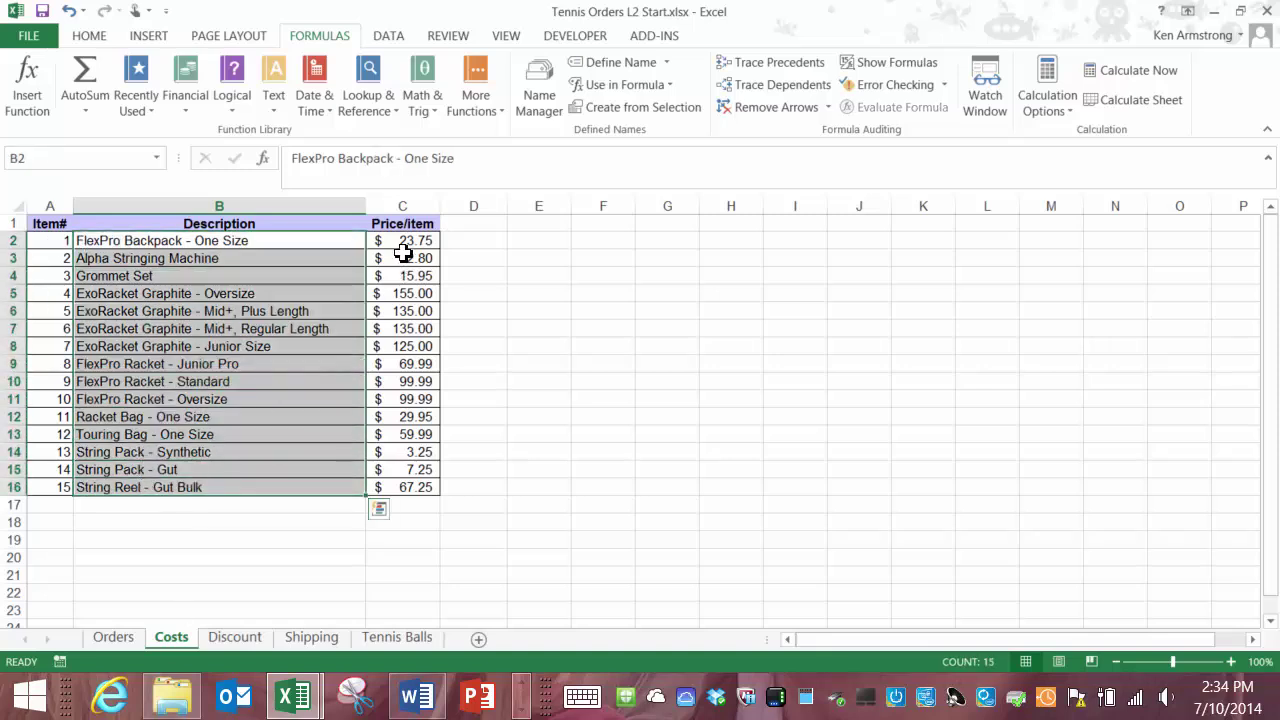
{"action": "left_click_drag", "start_coordinate": [403, 245], "coordinate": [416, 489]}
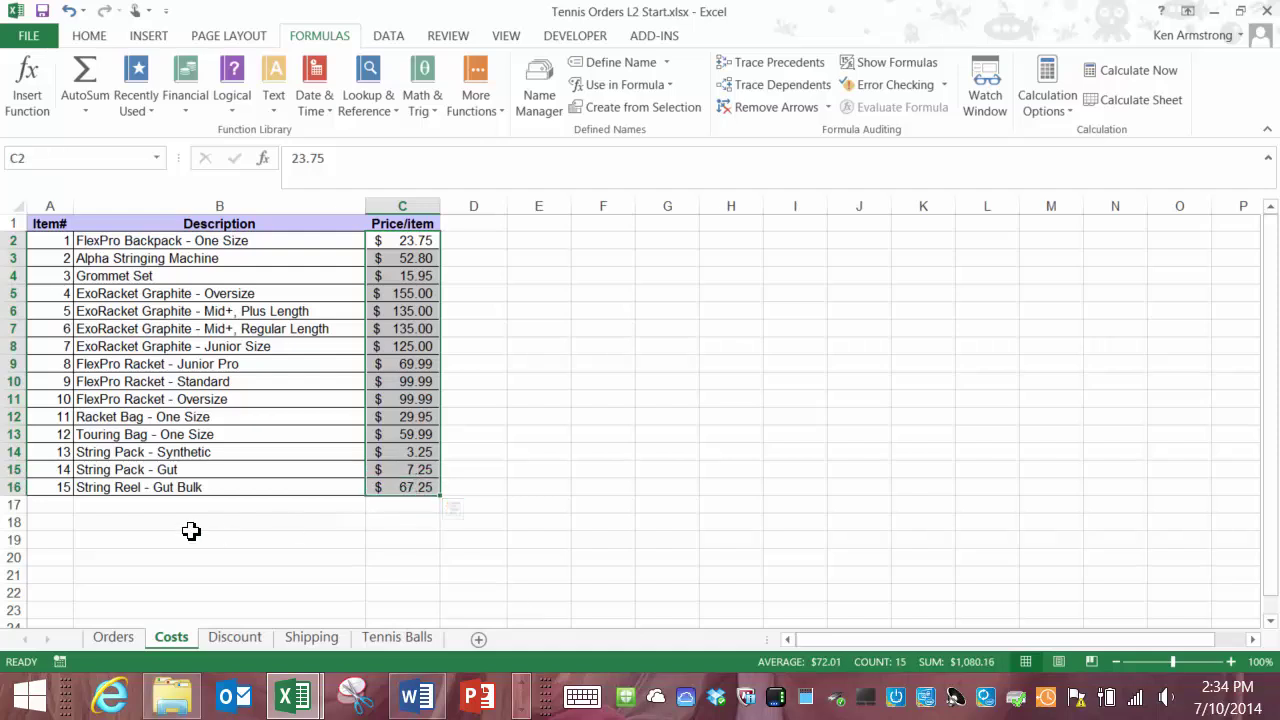
{"action": "left_click", "coordinate": [59, 289]}
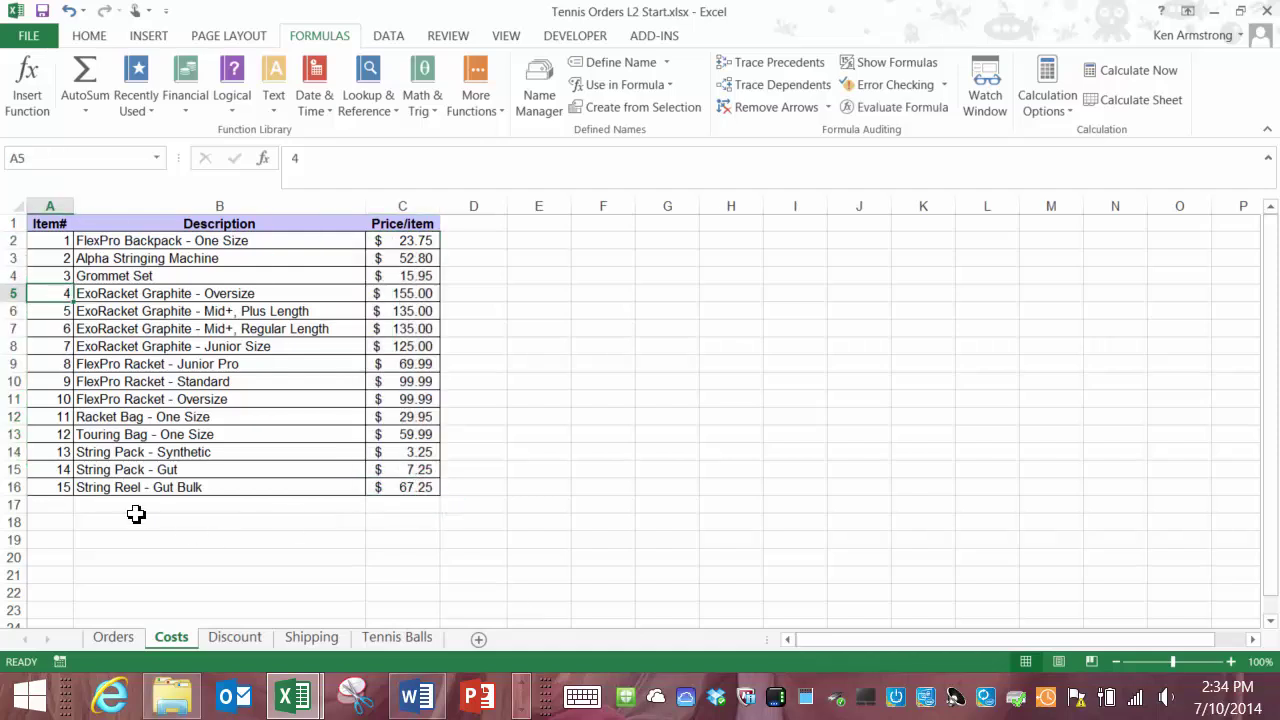
Review the item number, quantity, description and total entry cells of the order form on the Orders sheet.
{"action": "left_click", "coordinate": [113, 638]}
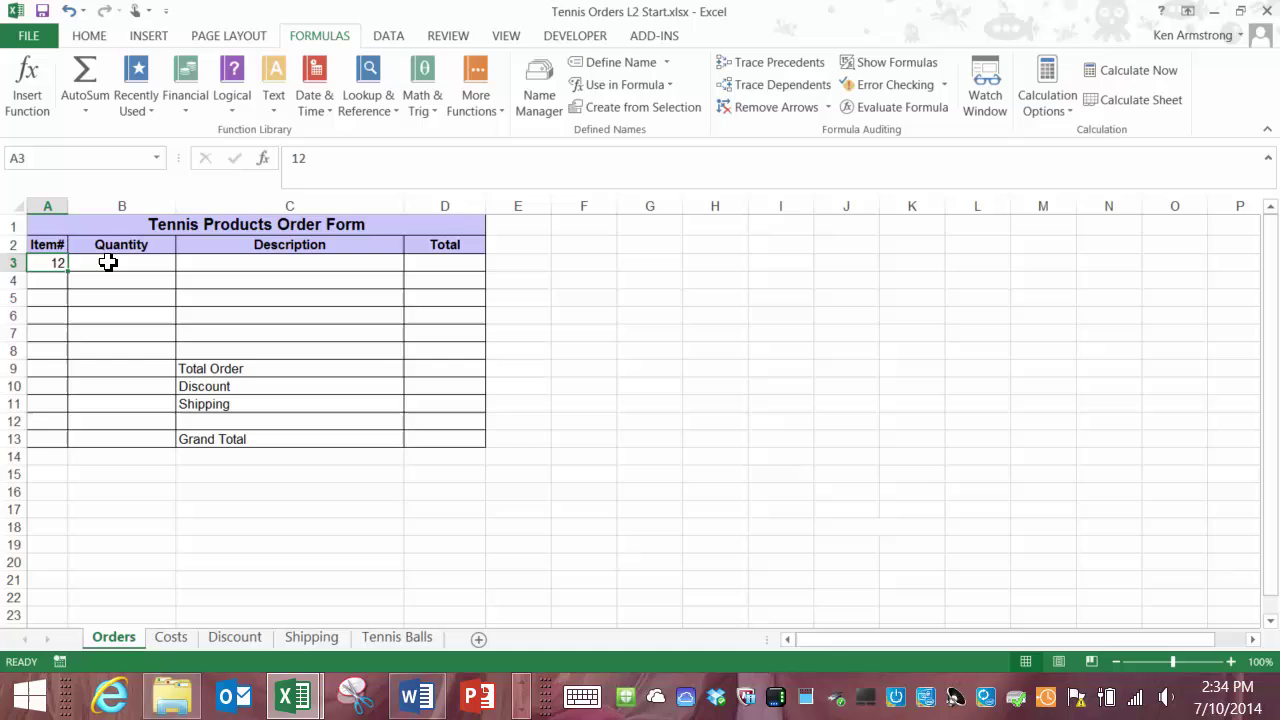
{"action": "left_click_drag", "start_coordinate": [106, 261], "coordinate": [117, 323]}
{"action": "left_click_drag", "start_coordinate": [51, 265], "coordinate": [51, 334]}
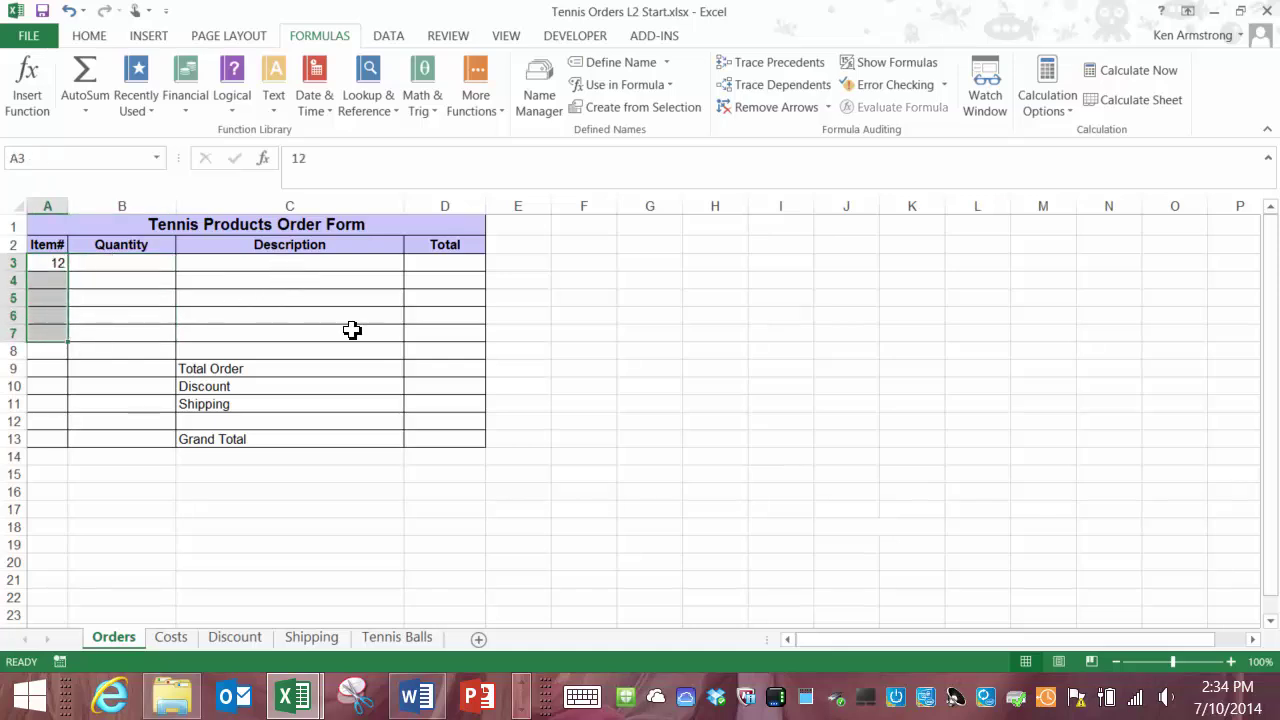
{"action": "left_click_drag", "start_coordinate": [284, 263], "coordinate": [278, 336]}
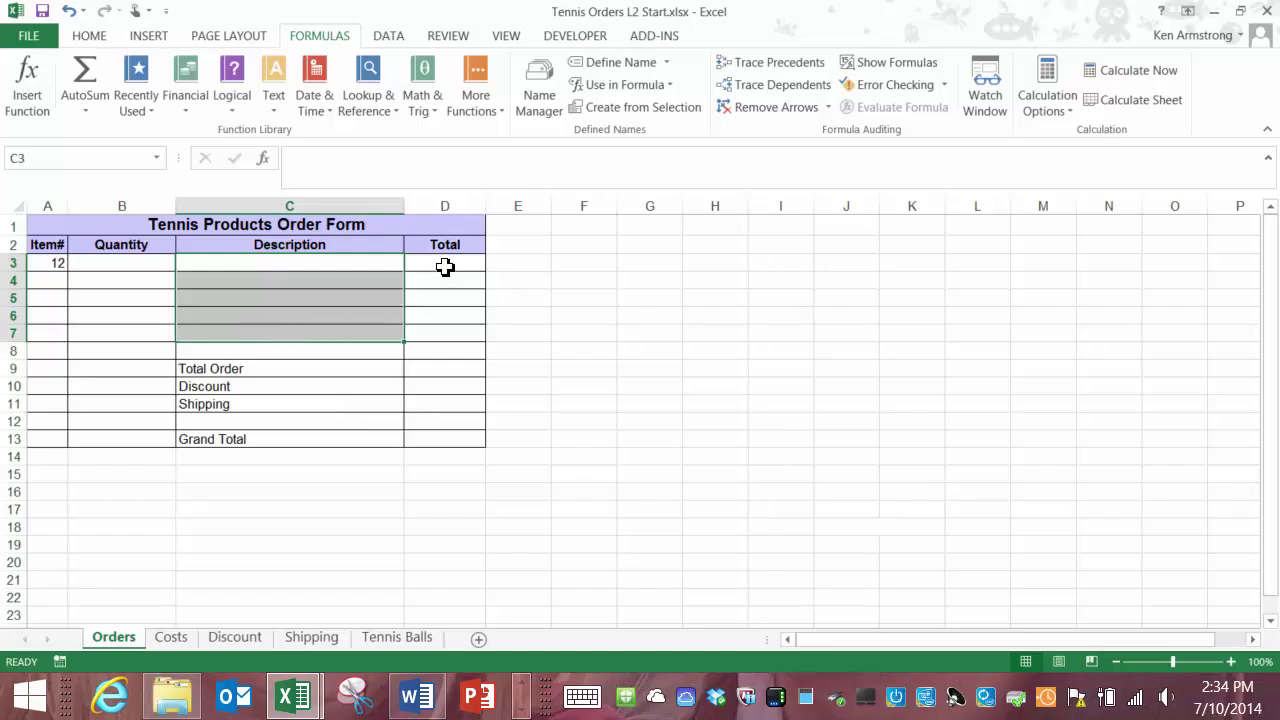
{"action": "left_click", "coordinate": [154, 262]}
{"action": "left_click_drag", "start_coordinate": [447, 264], "coordinate": [444, 350]}
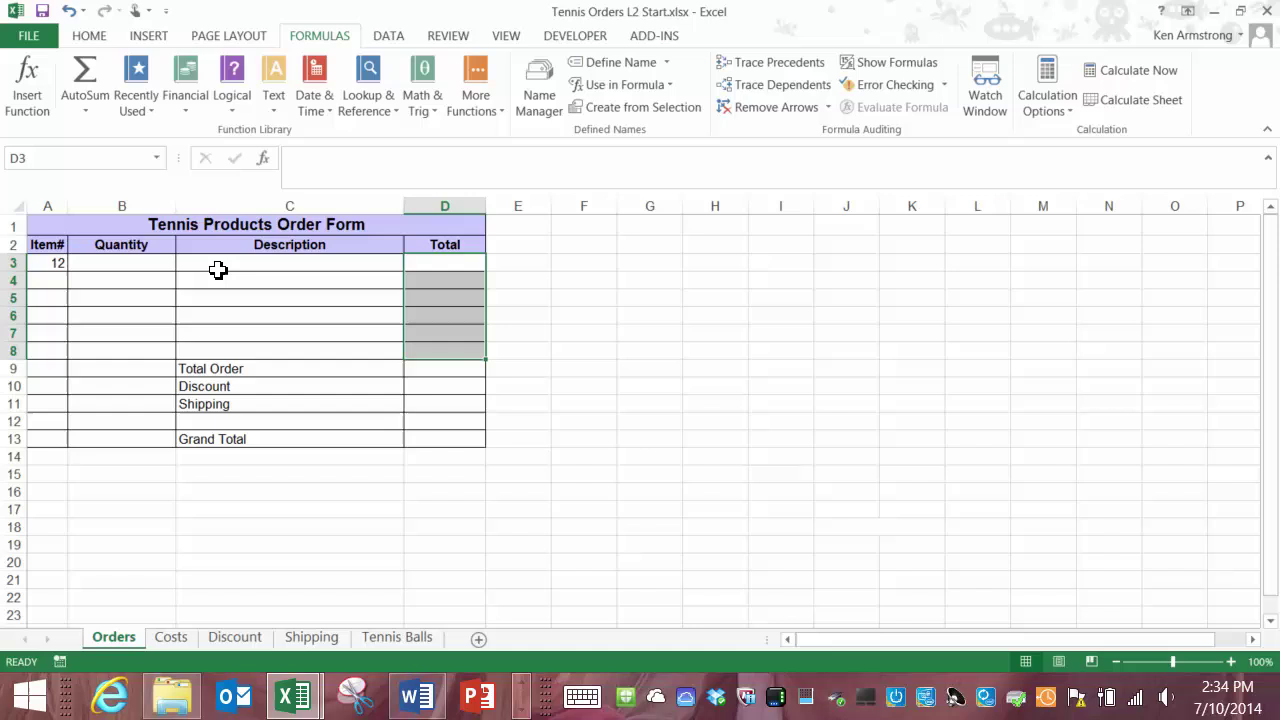
{"action": "left_click", "coordinate": [218, 266]}
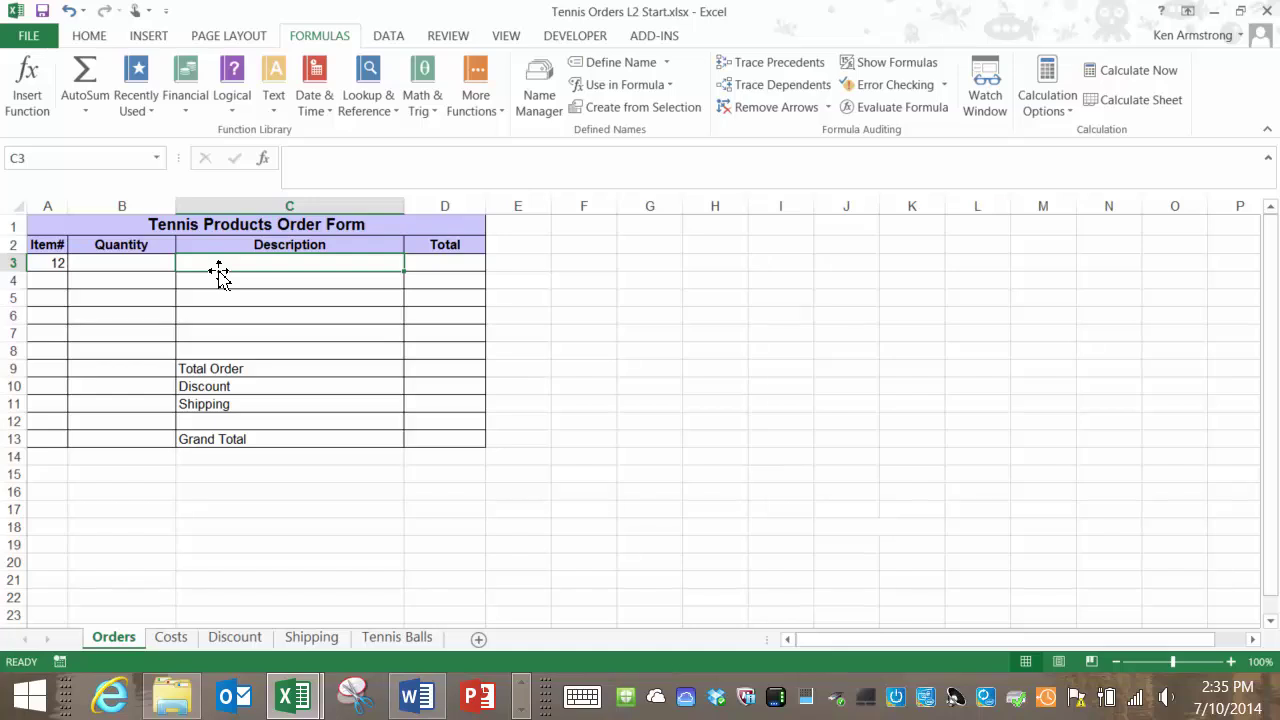
Compare the Costs sheet's description column with its item number column as the source for a description lookup.
{"action": "left_click", "coordinate": [171, 637]}
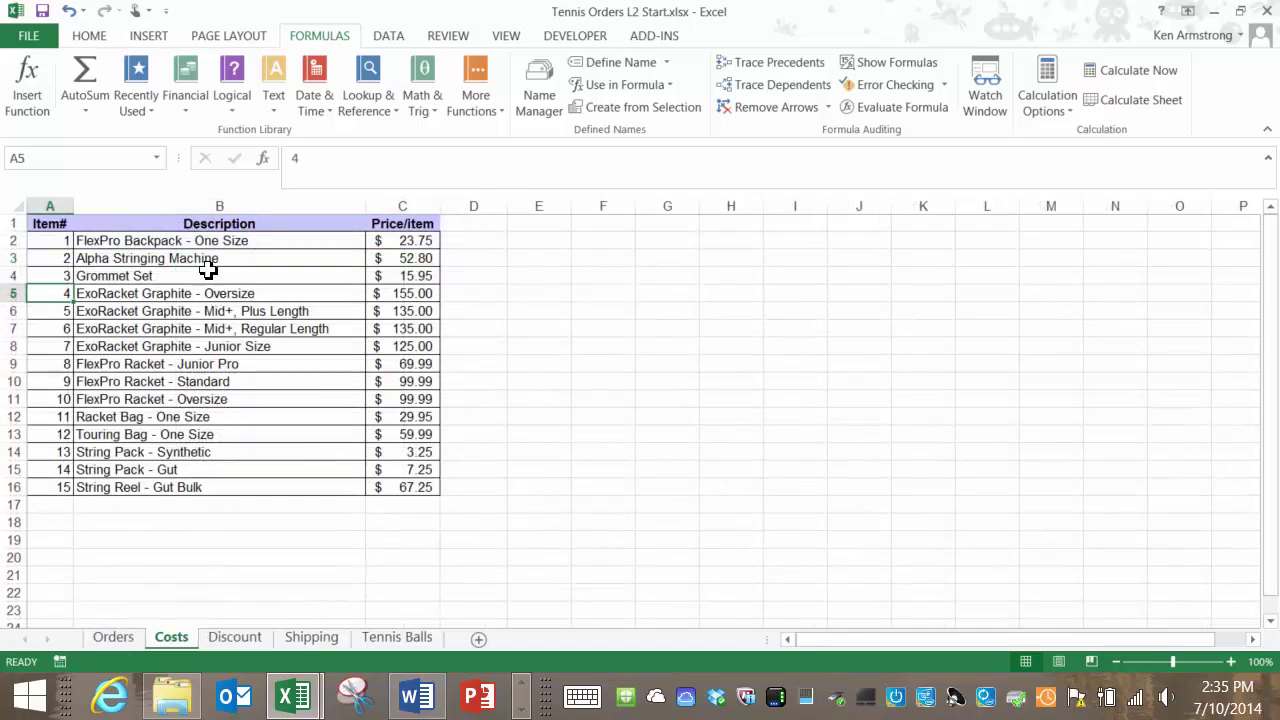
{"action": "left_click_drag", "start_coordinate": [203, 245], "coordinate": [210, 482]}
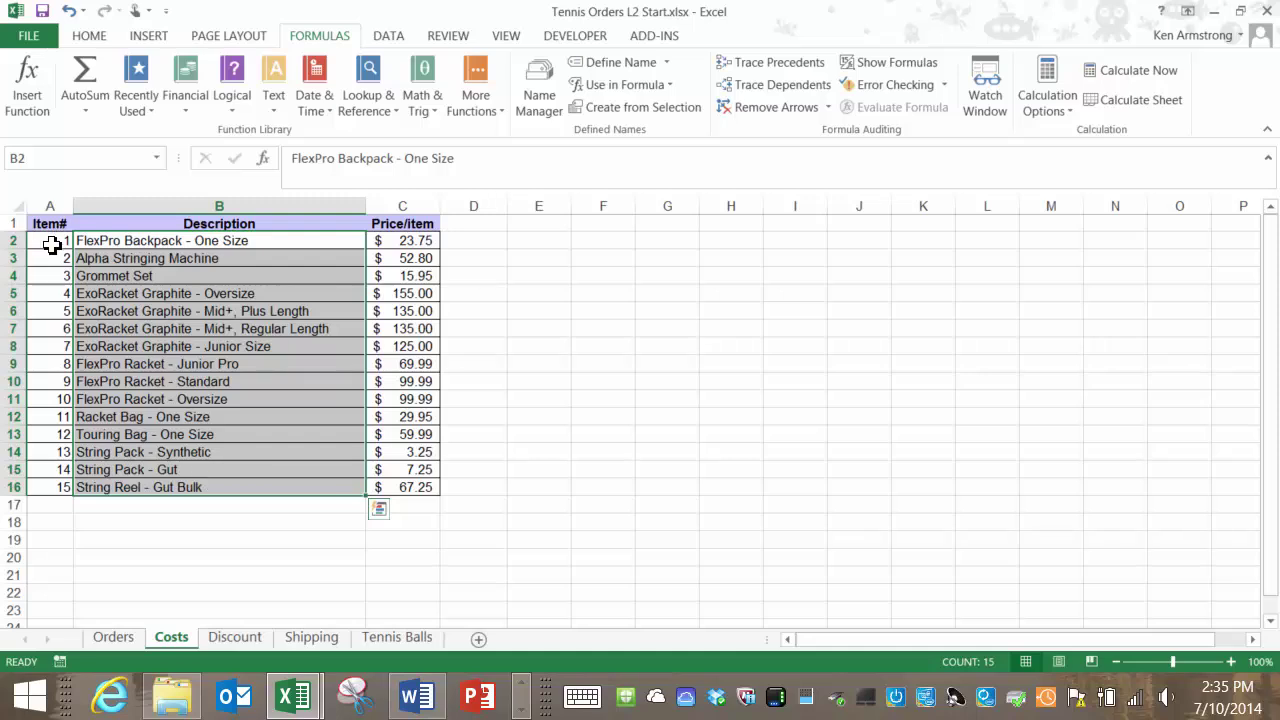
{"action": "left_click_drag", "start_coordinate": [52, 244], "coordinate": [57, 488]}
{"action": "left_click_drag", "start_coordinate": [72, 605], "coordinate": [72, 484]}
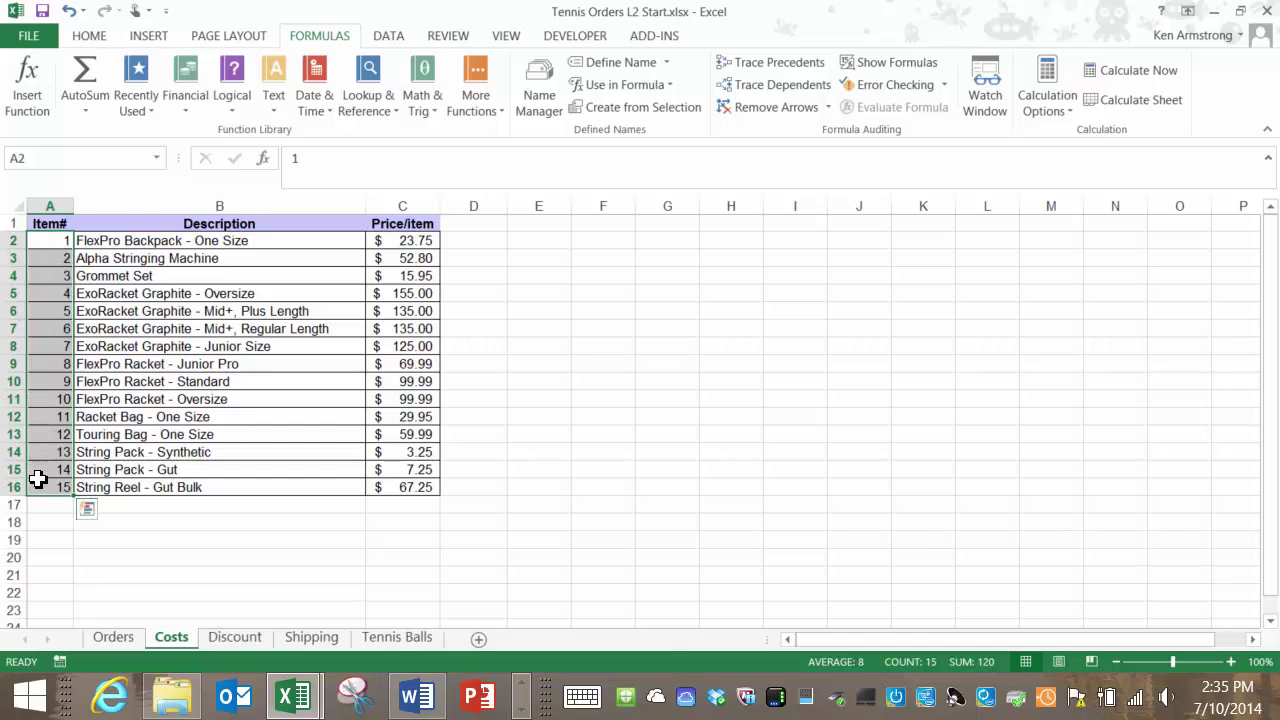
Start a VLOOKUP formula in Orders cell C3 with A3 as lookup value and Costs!A2:C16 as table array.
{"action": "left_click", "coordinate": [118, 639]}
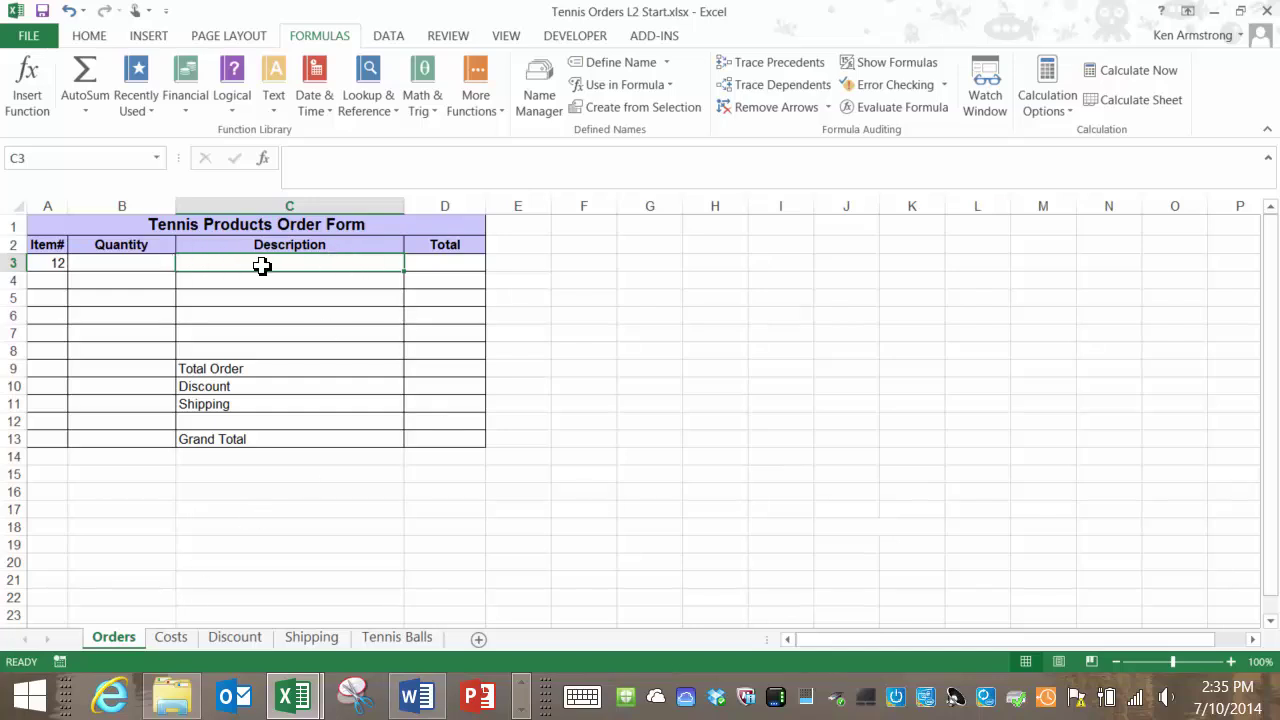
{"action": "type", "text": "=vl"}
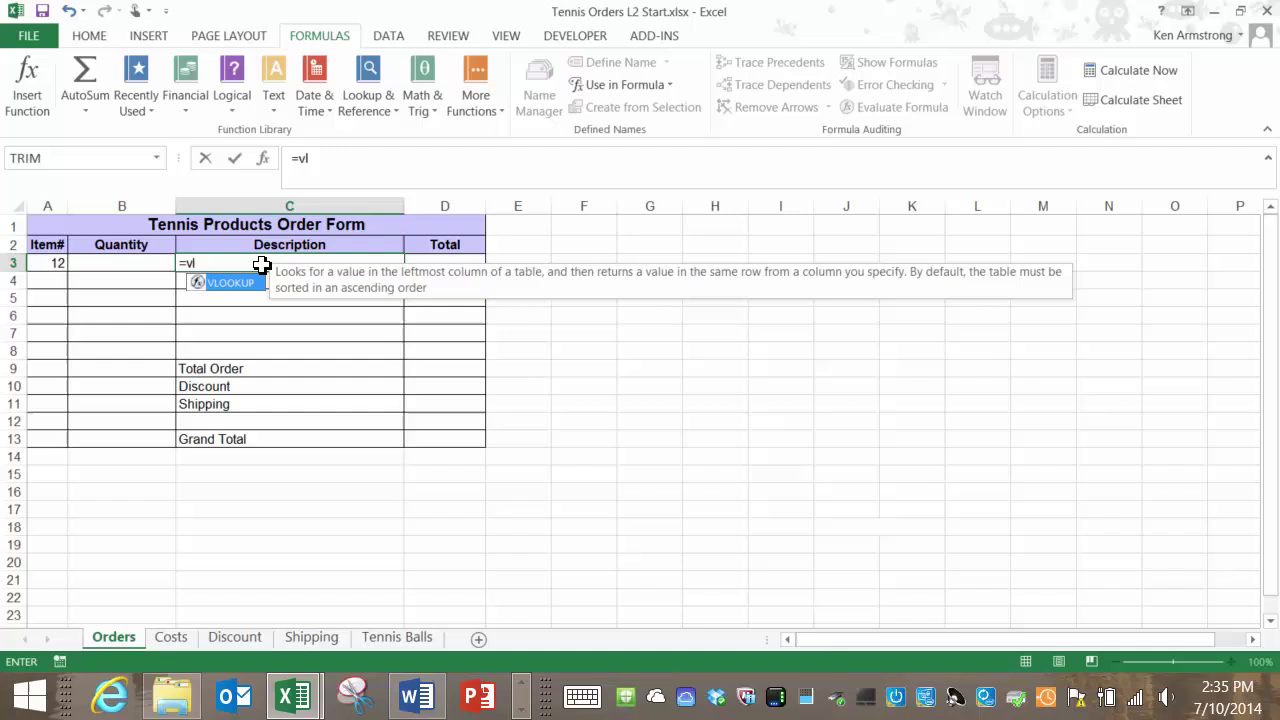
{"action": "key", "text": "Tab"}
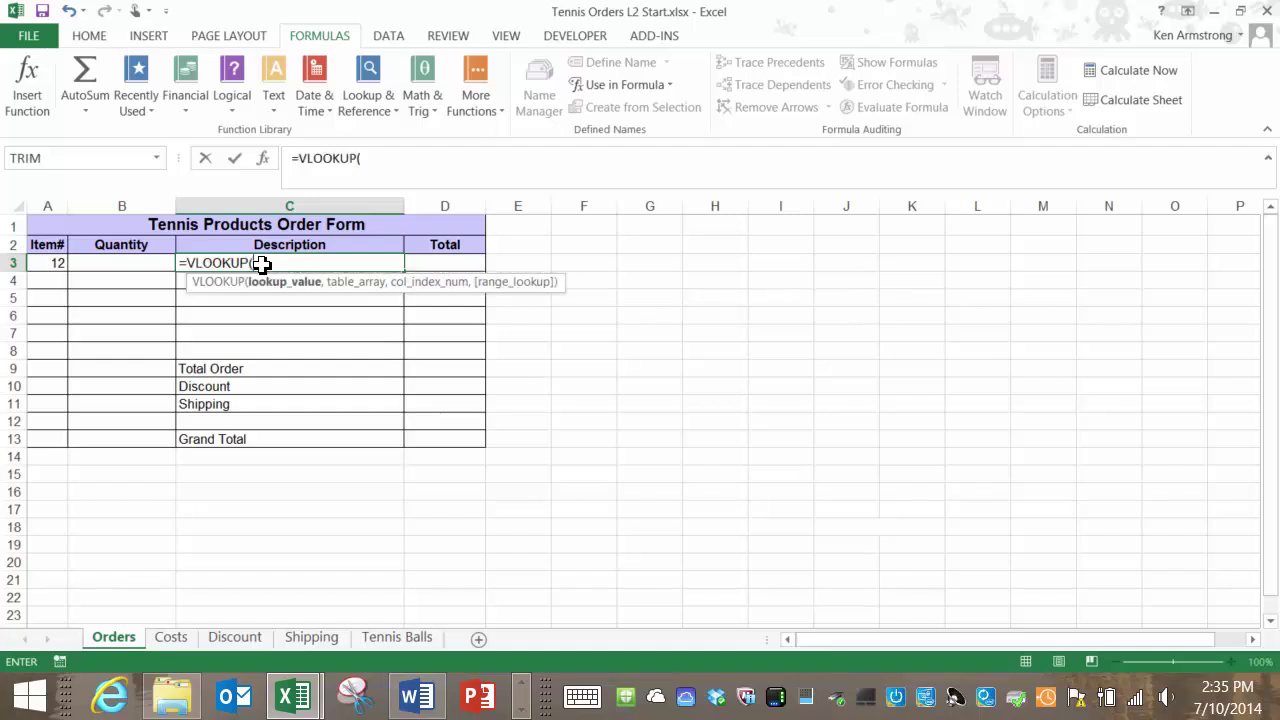
{"action": "left_click", "coordinate": [54, 262]}
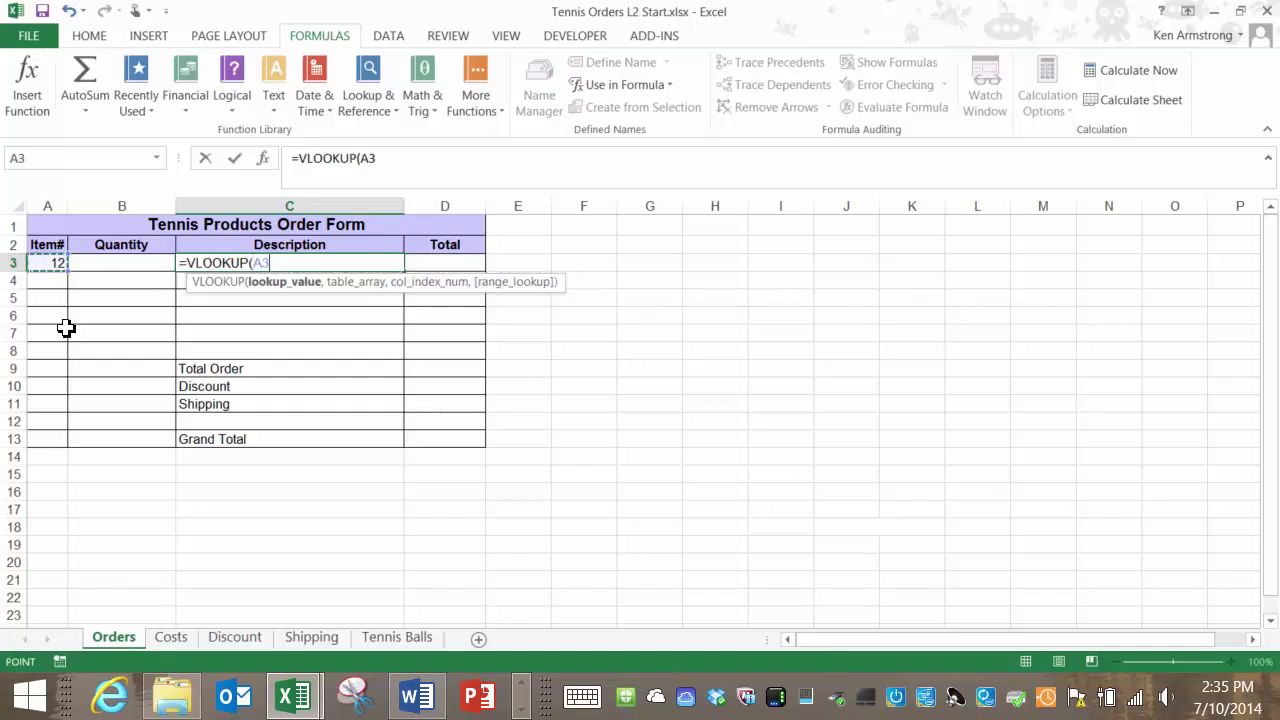
{"action": "type", "text": ","}
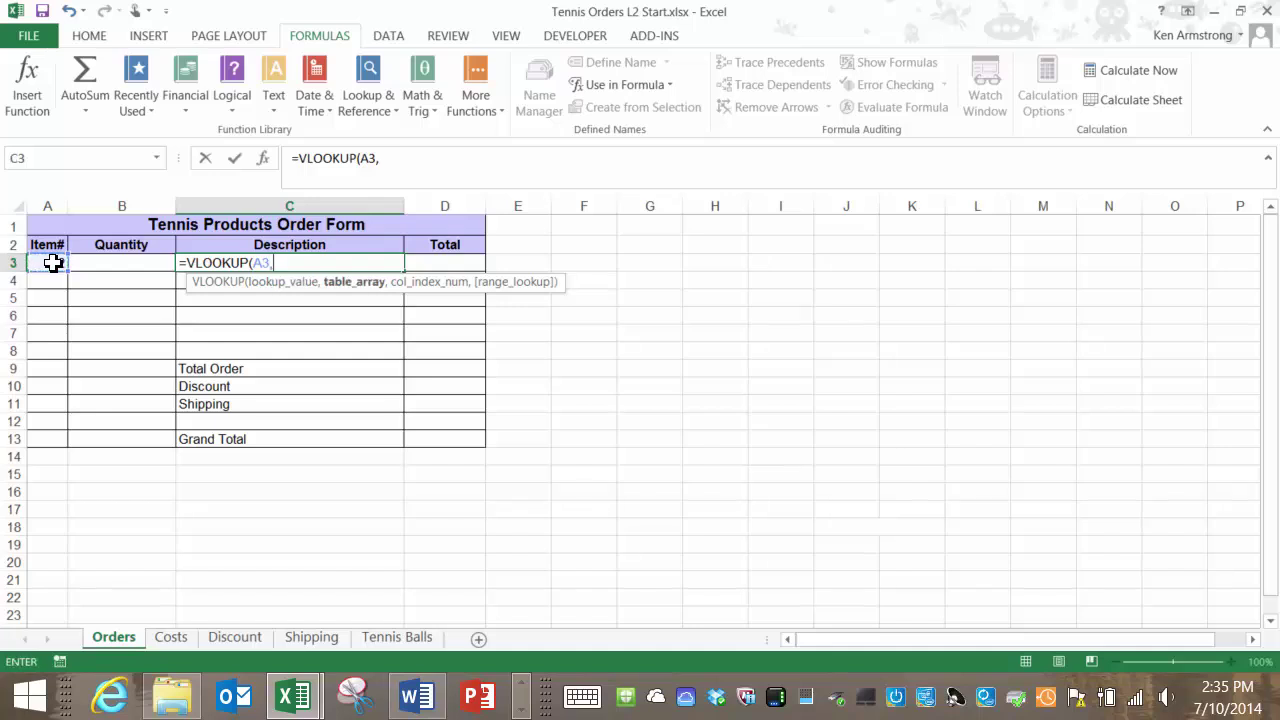
{"action": "left_click", "coordinate": [188, 636]}
{"action": "left_click_drag", "start_coordinate": [57, 244], "coordinate": [394, 485]}
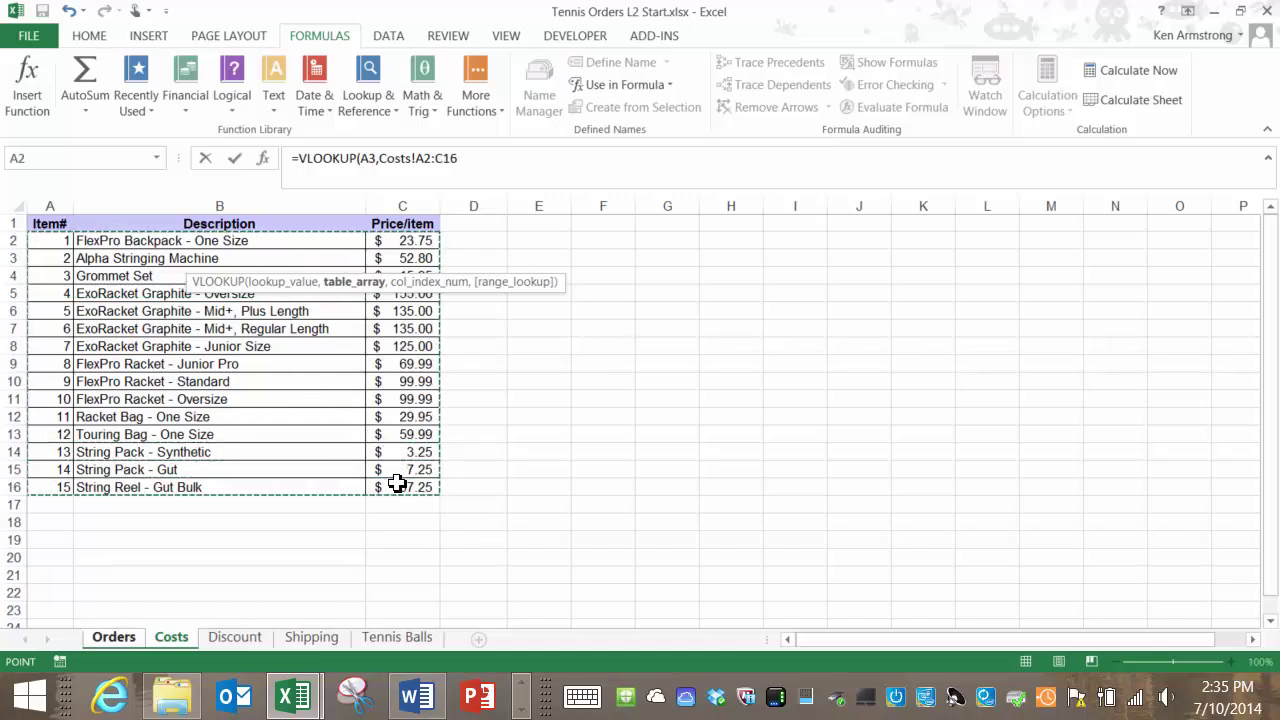
Complete the VLOOKUP formula with column index 2 and FALSE for an exact match, and enter it in the Orders sheet.
{"action": "left_click", "coordinate": [466, 163]}
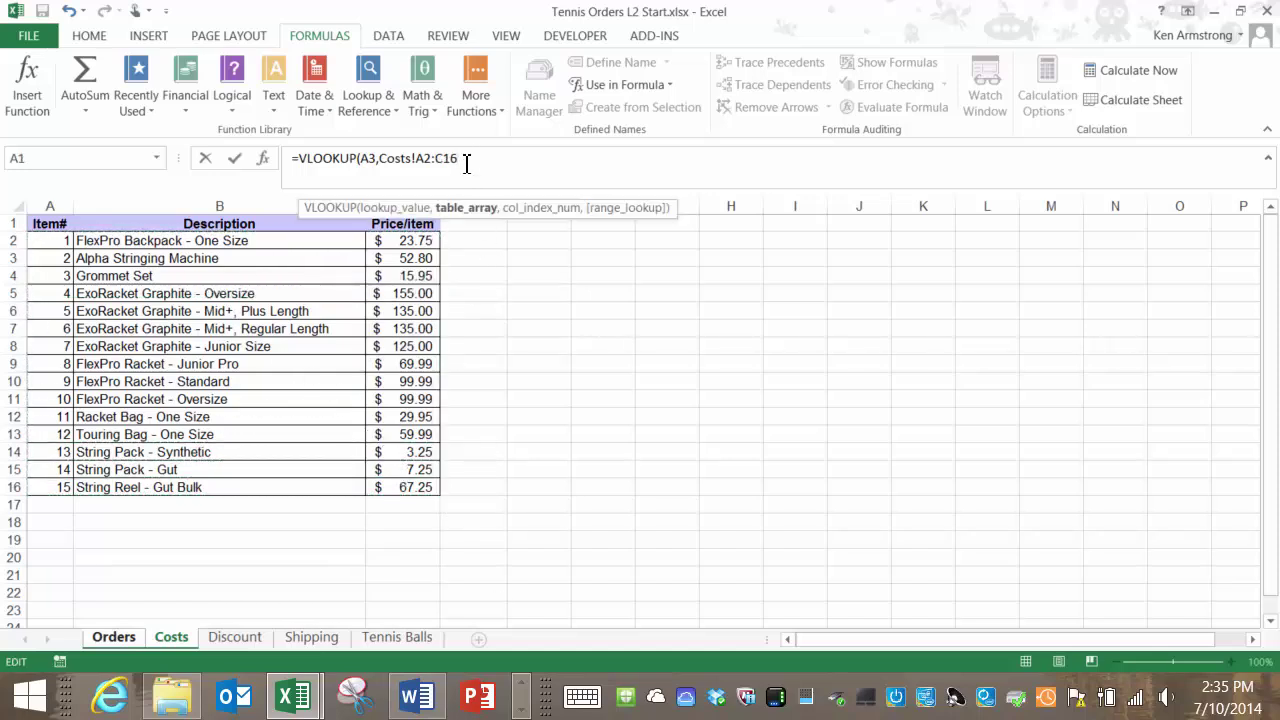
{"action": "type", "text": ","}
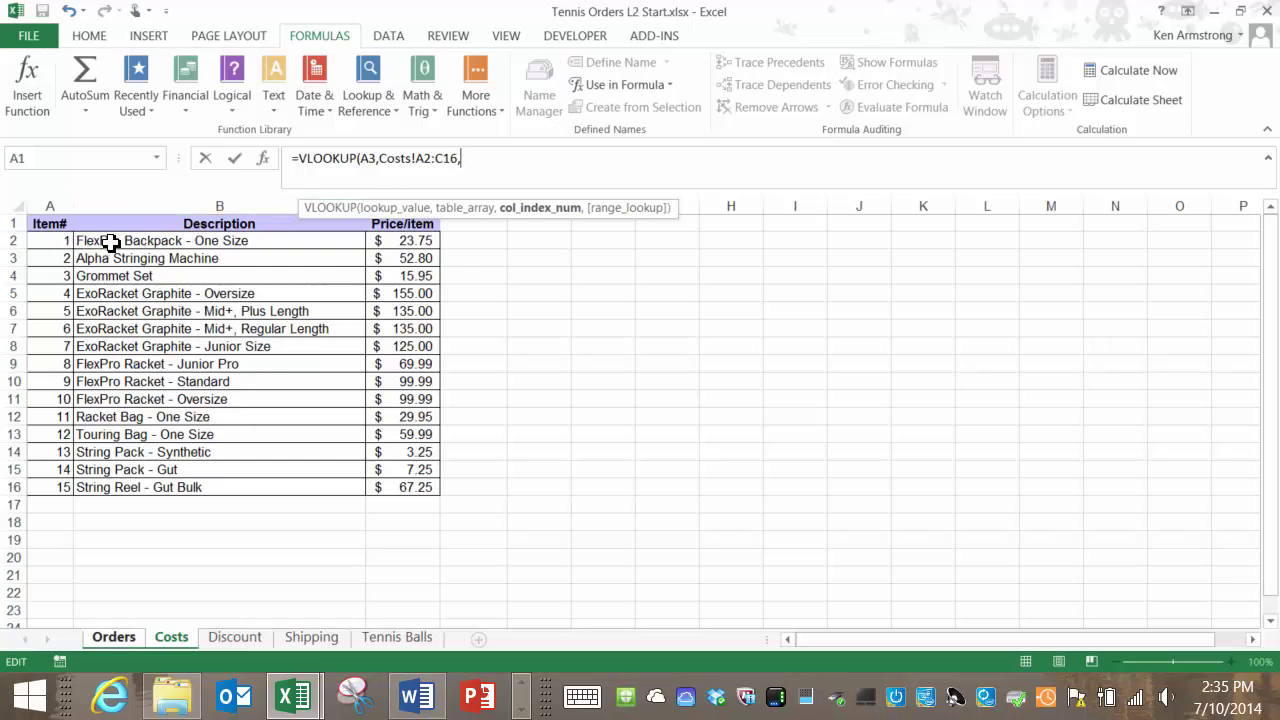
{"action": "type", "text": "2,"}
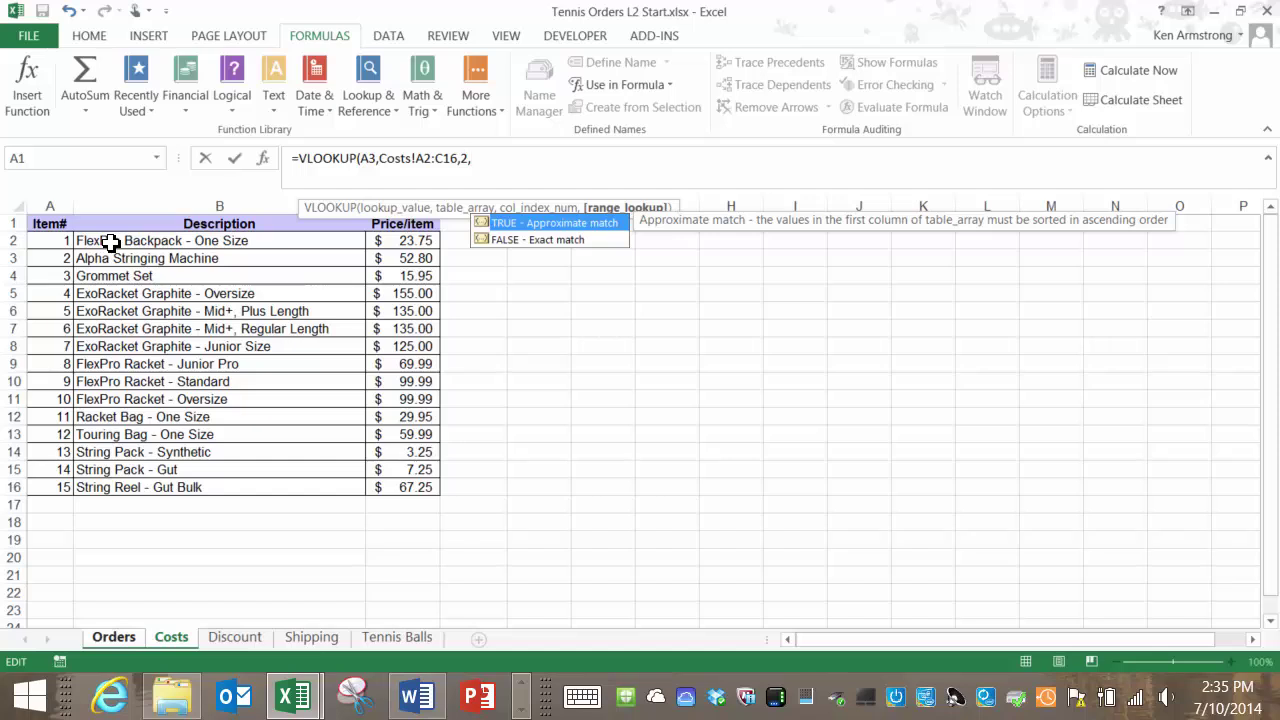
{"action": "key", "text": "Down"}
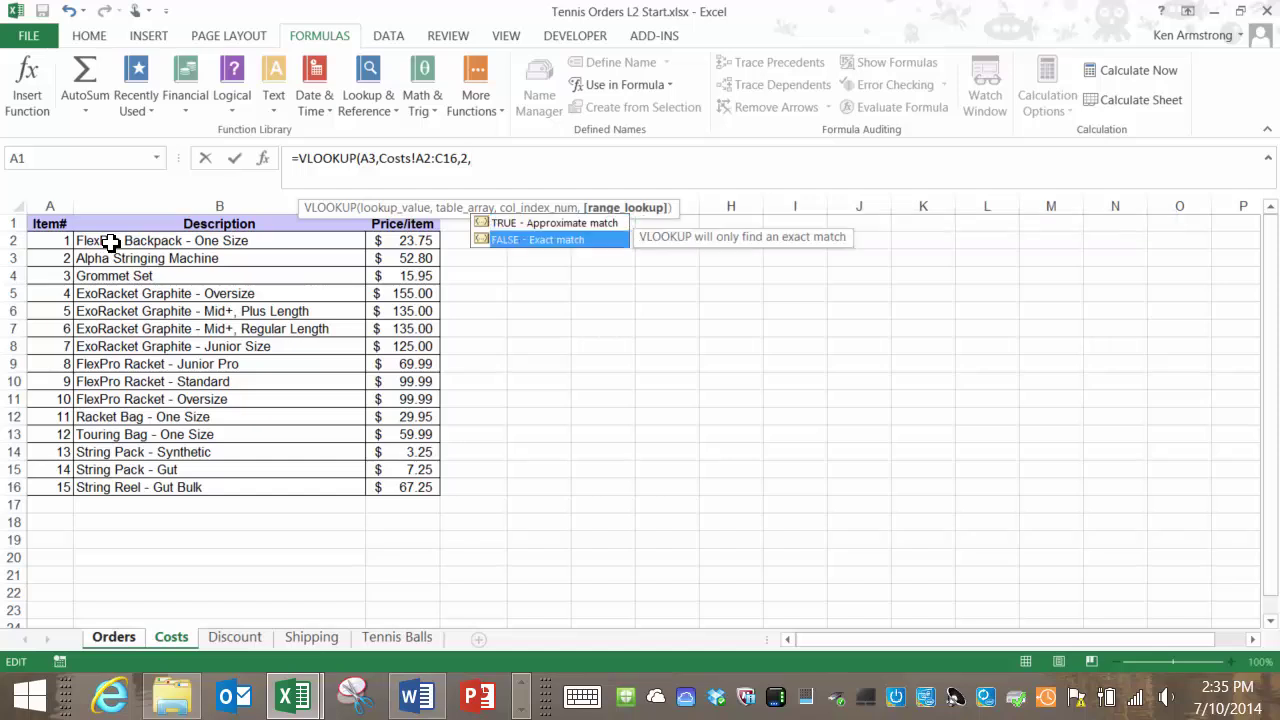
{"action": "key", "text": "Tab"}
{"action": "type", "text": ")"}
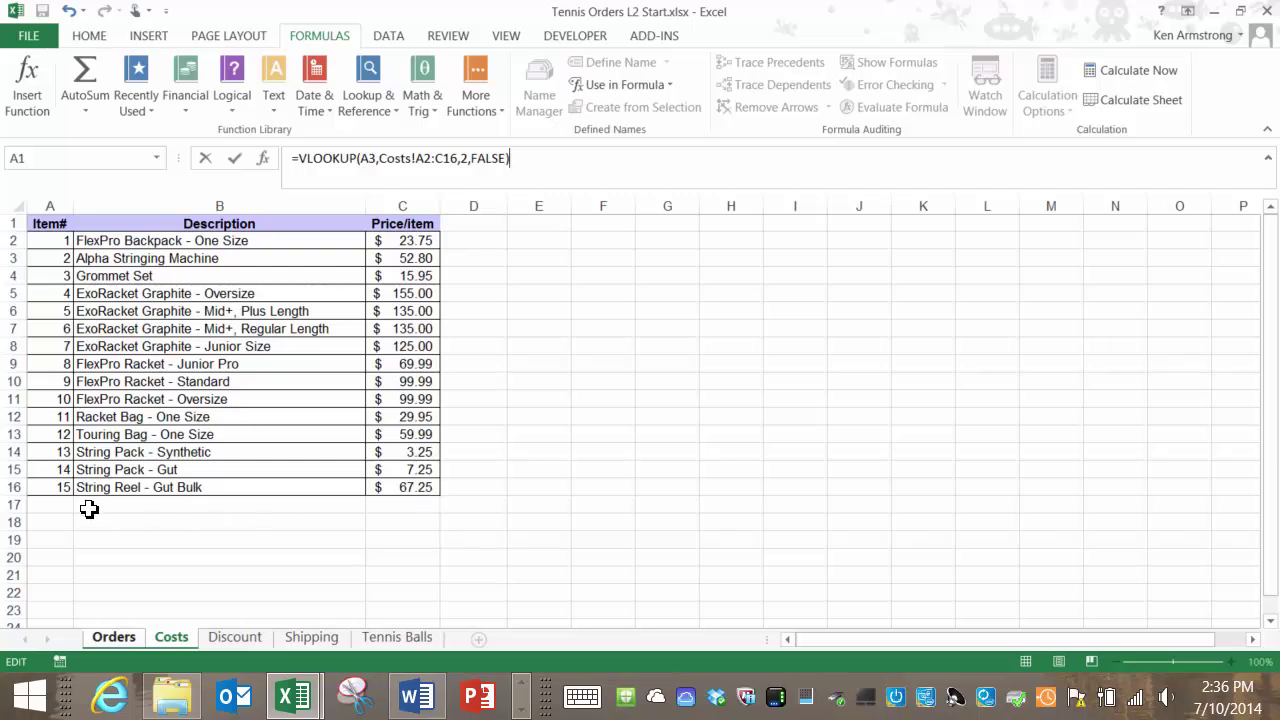
{"action": "left_click", "coordinate": [114, 636]}
{"action": "key", "text": "Return"}
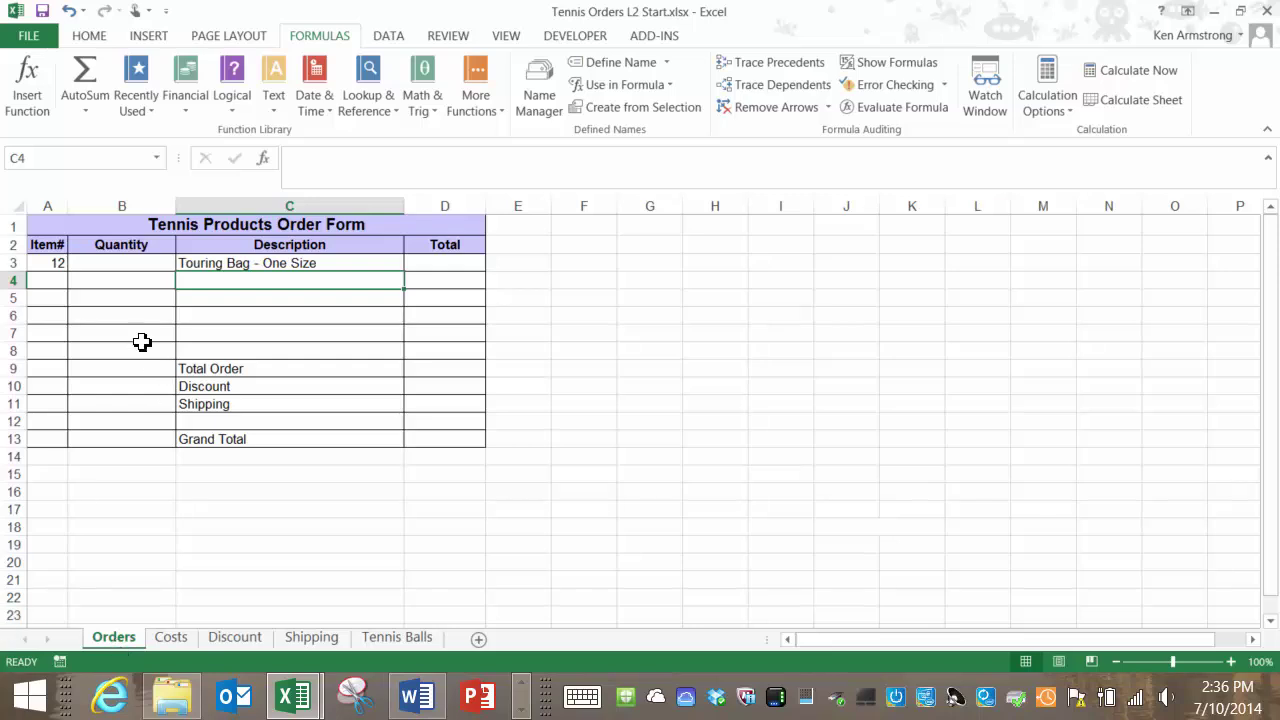
Check the description returned in Orders cell C3 against the entry for item 12 on the Costs sheet.
{"action": "left_click", "coordinate": [229, 265]}
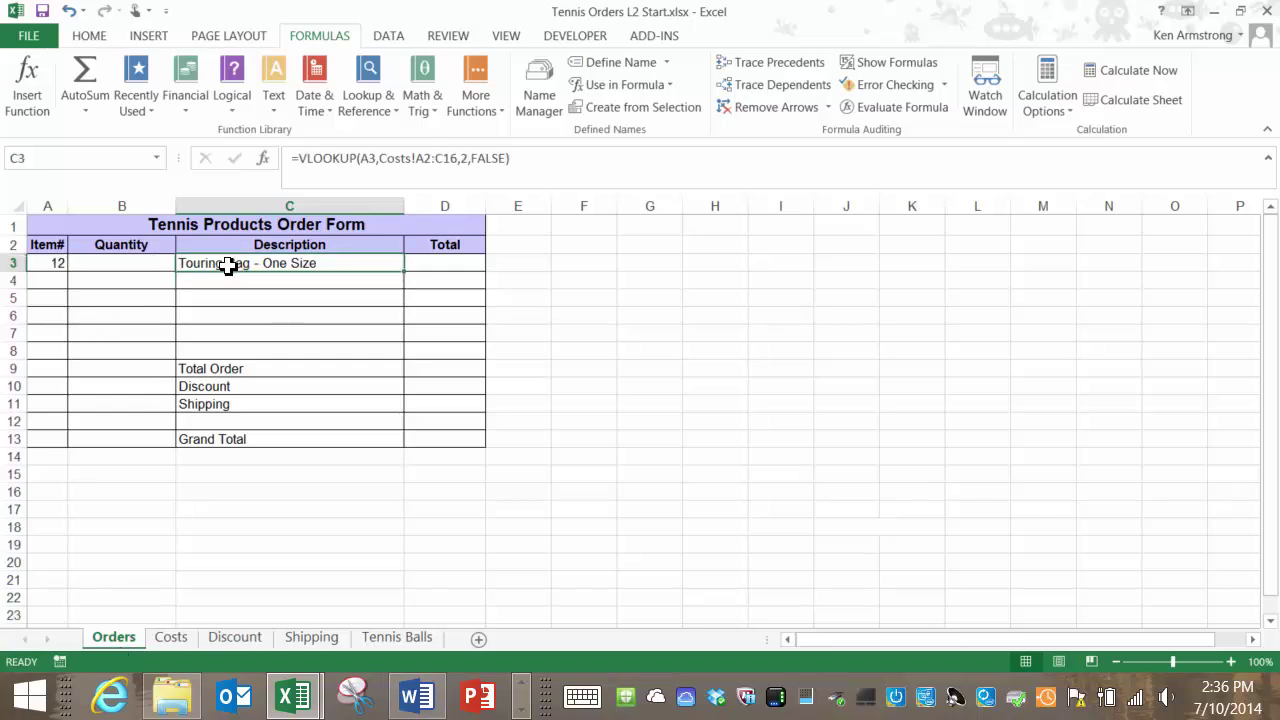
{"action": "left_click", "coordinate": [58, 266]}
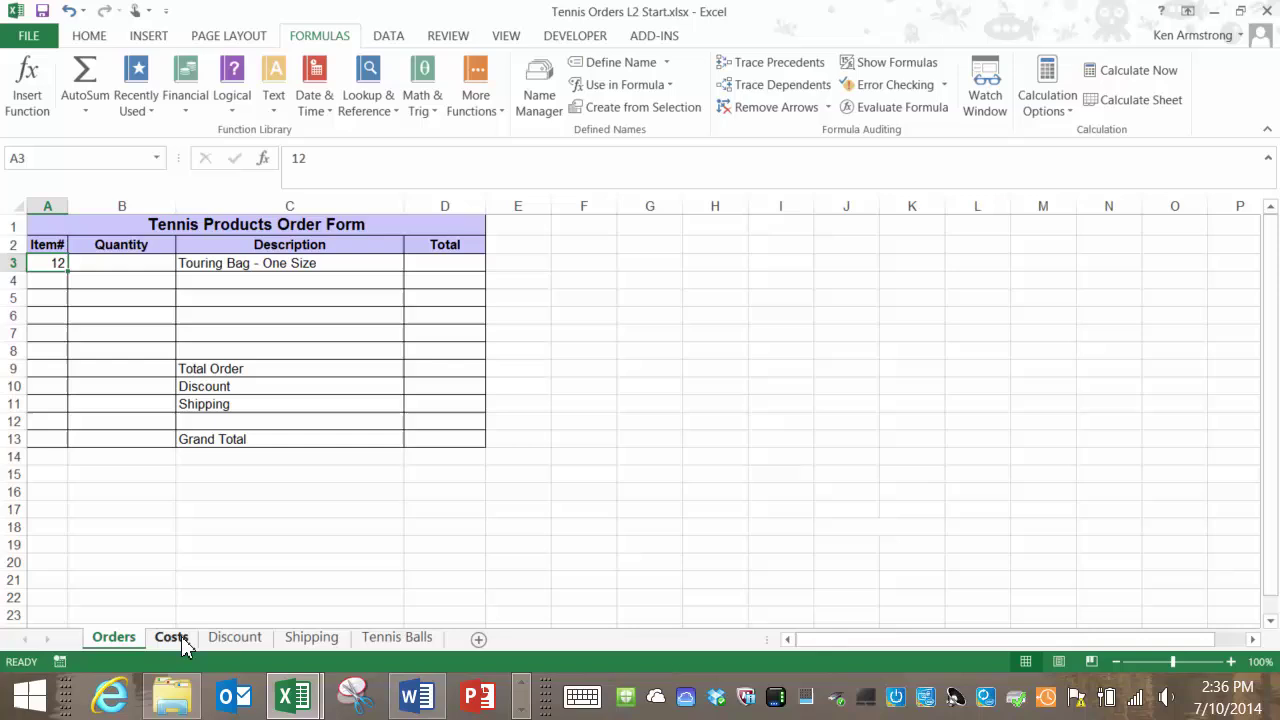
{"action": "left_click", "coordinate": [171, 636]}
{"action": "left_click", "coordinate": [68, 435]}
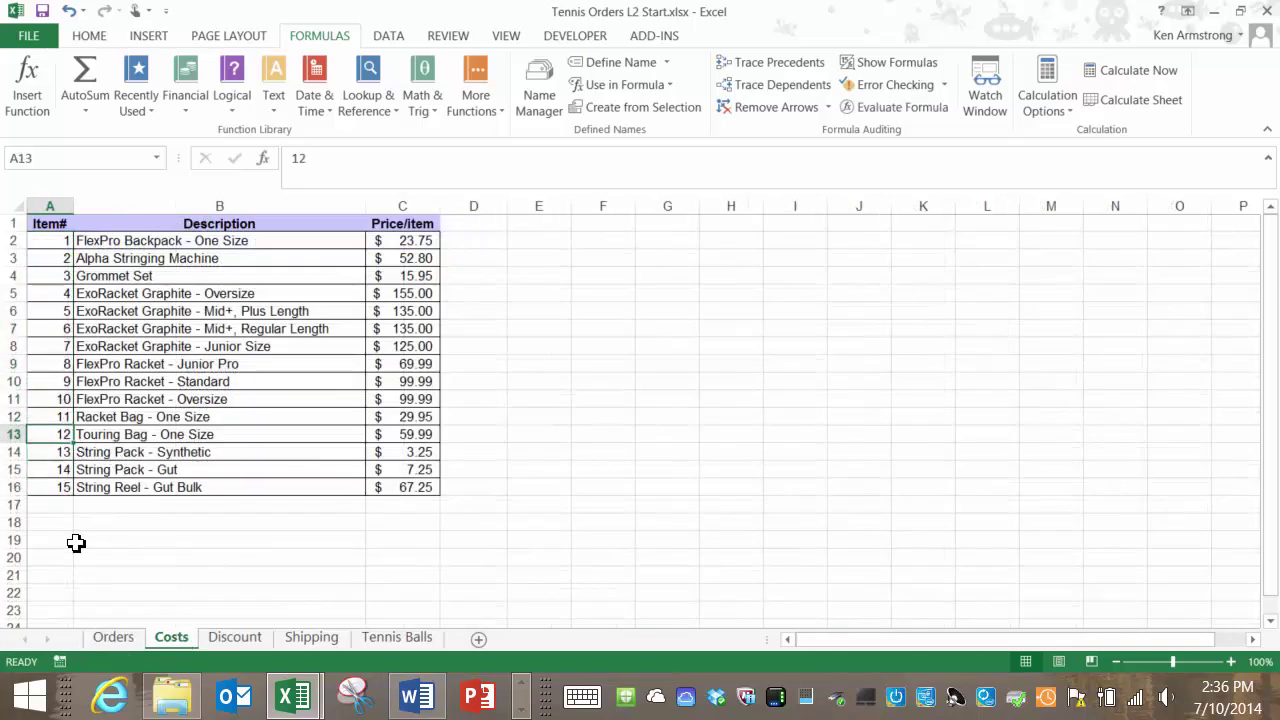
{"action": "left_click", "coordinate": [106, 437]}
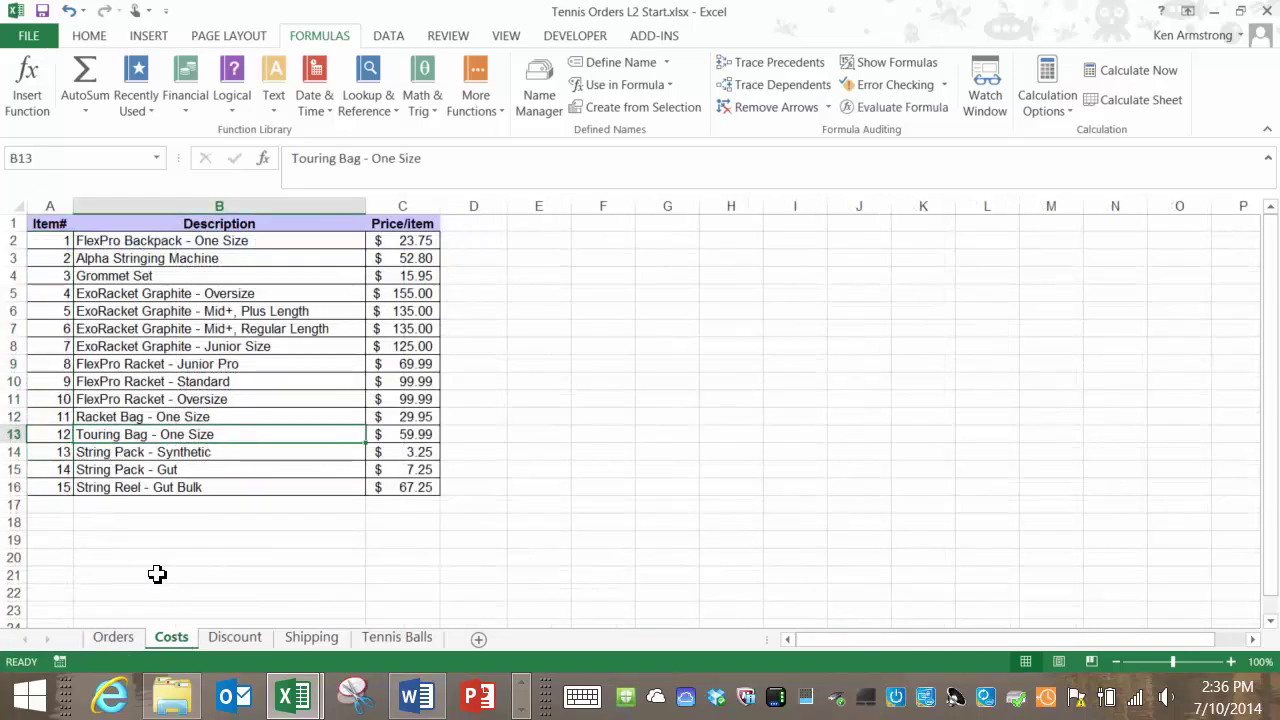
Start a VLOOKUP formula in Orders cell D3 with A3 as lookup value and Costs!A2:C16 as table array.
{"action": "left_click", "coordinate": [113, 637]}
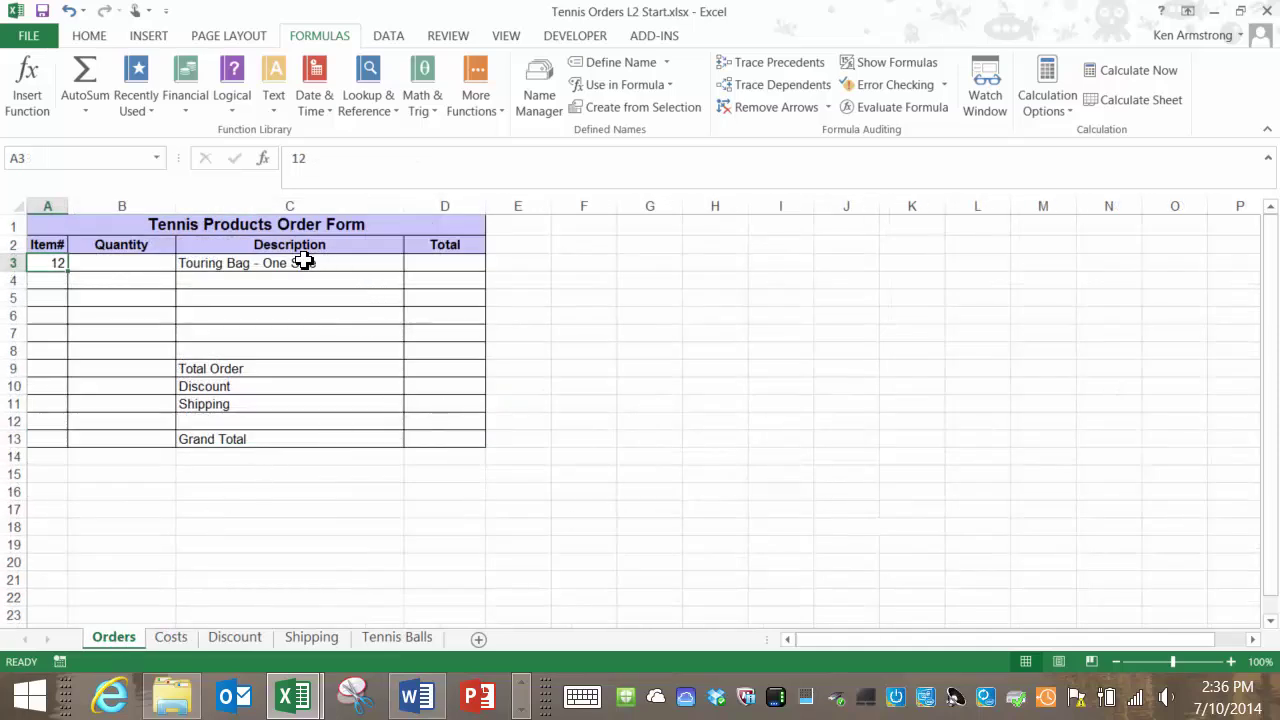
{"action": "left_click", "coordinate": [303, 262]}
{"action": "left_click", "coordinate": [434, 261]}
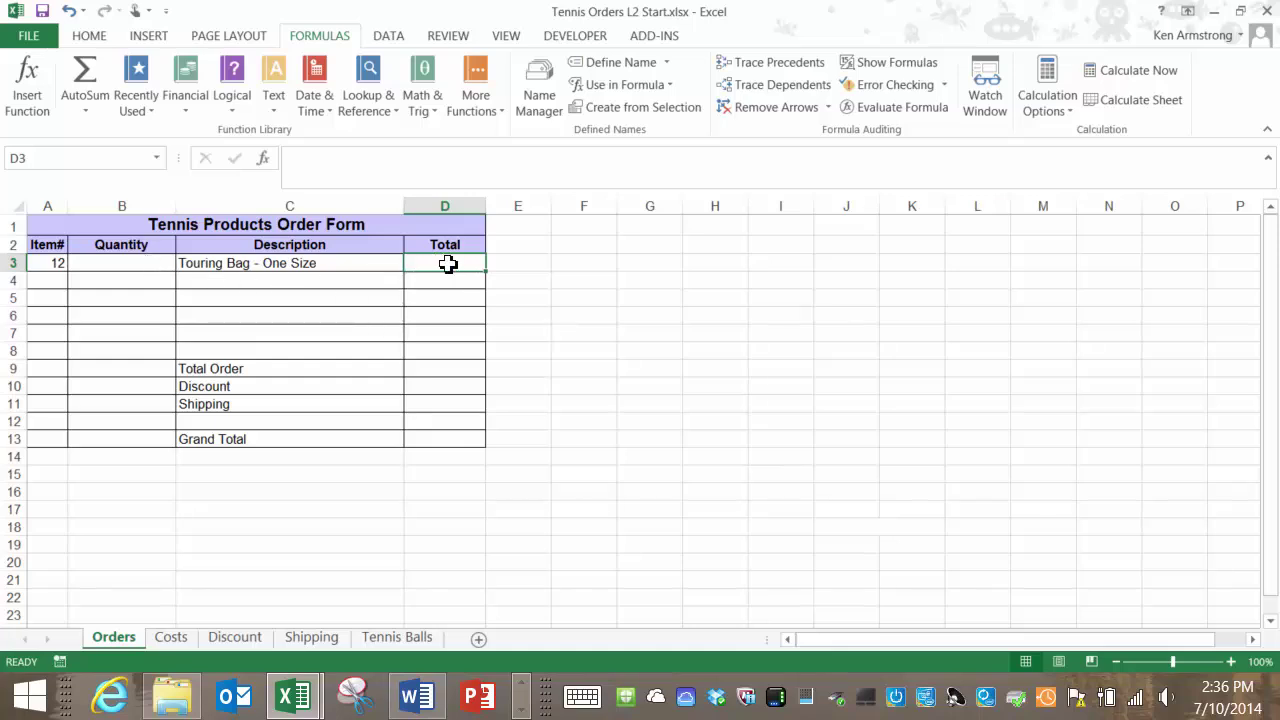
{"action": "type", "text": "=v"}
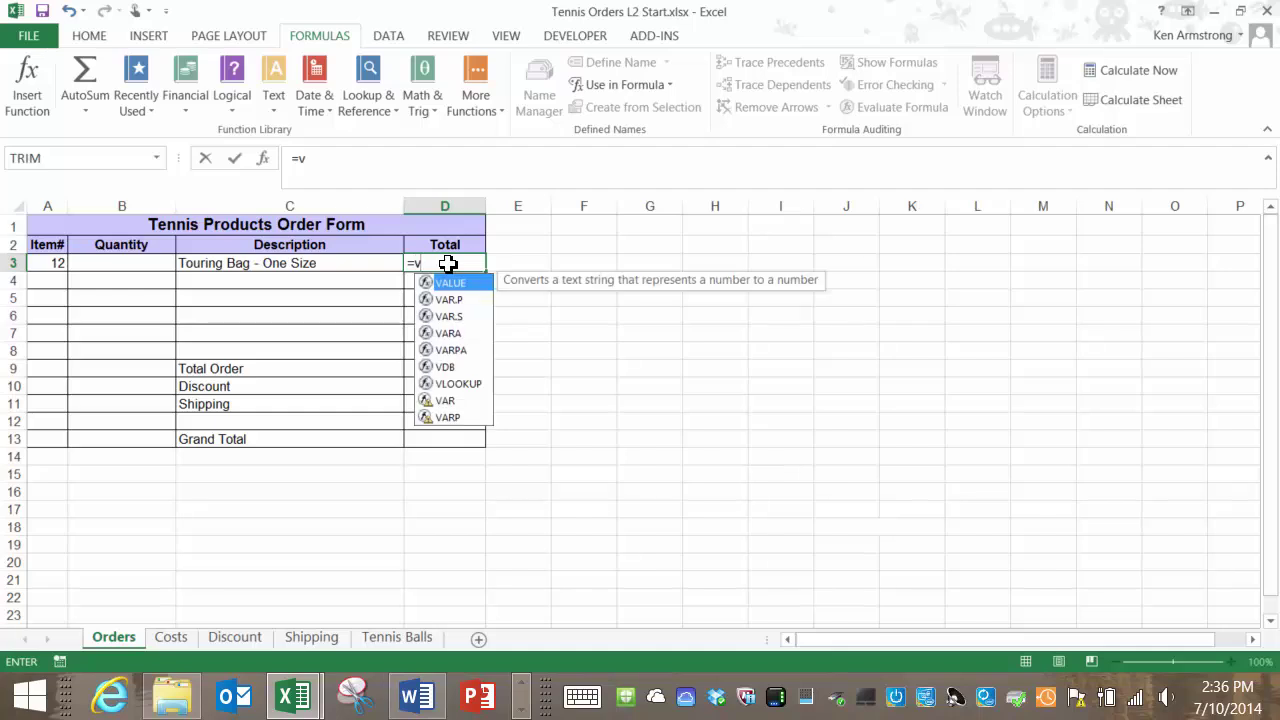
{"action": "type", "text": "l"}
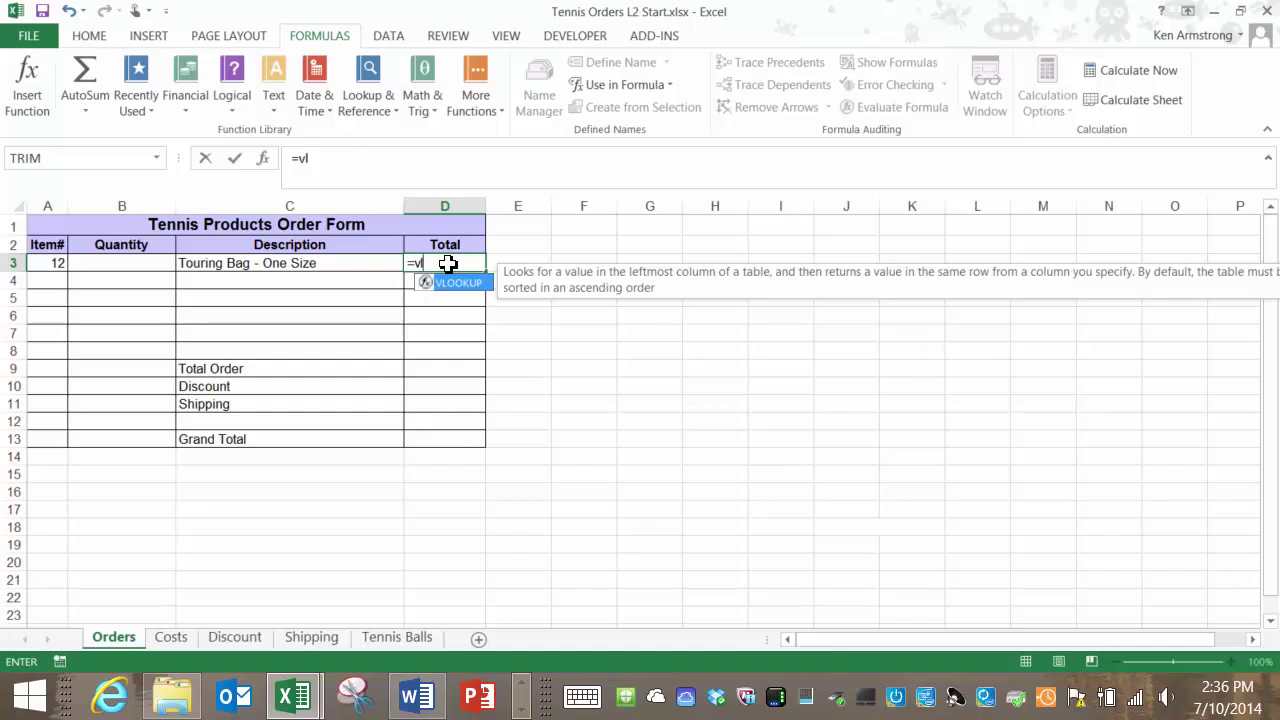
{"action": "key", "text": "Tab"}
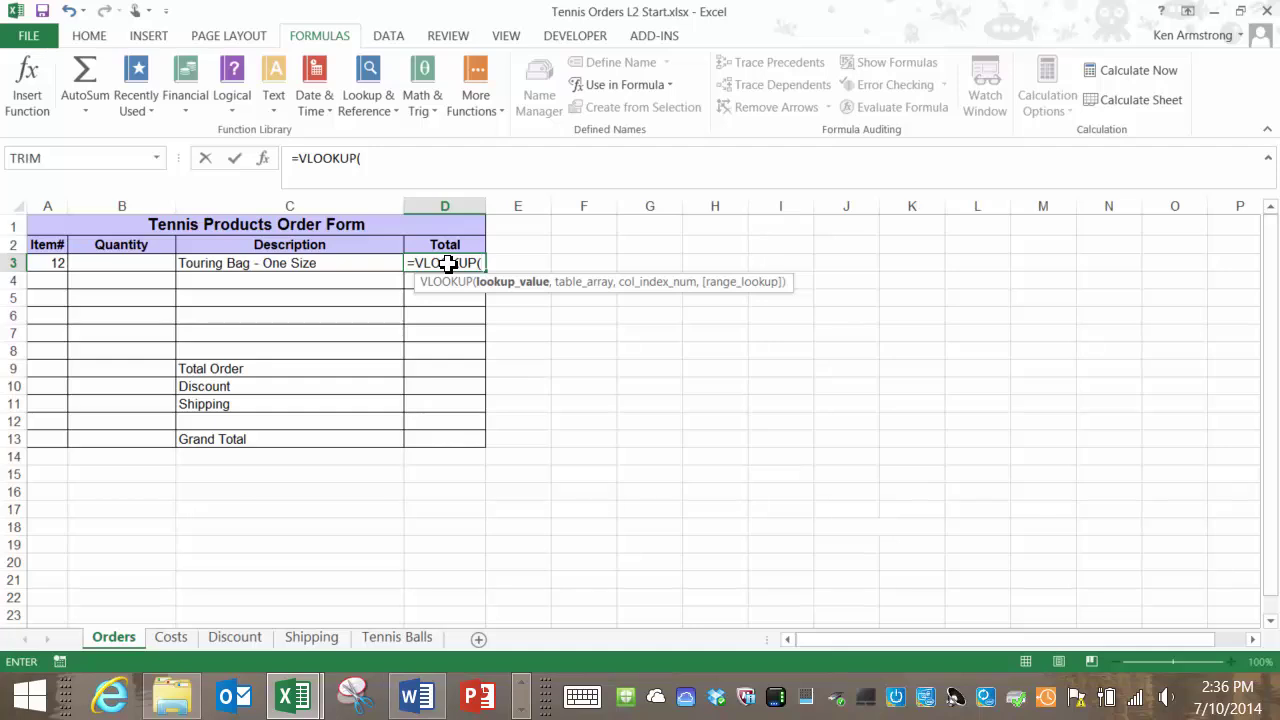
{"action": "left_click", "coordinate": [48, 263]}
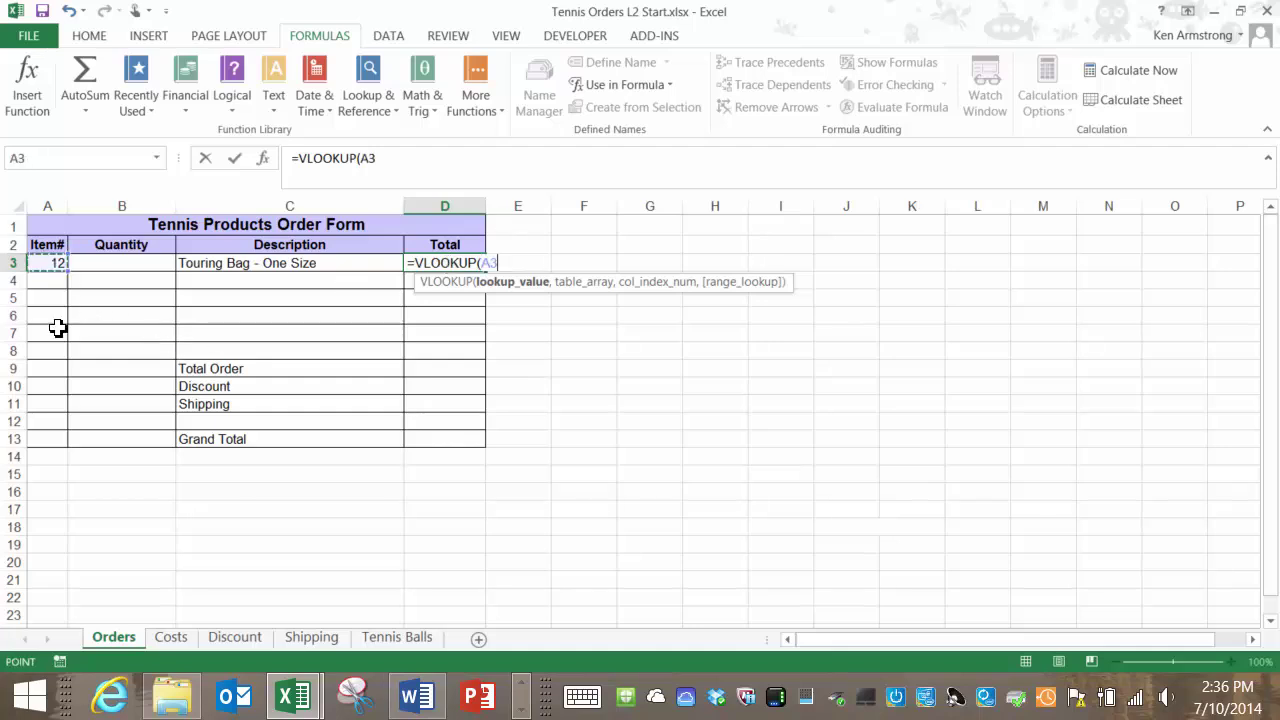
{"action": "type", "text": ","}
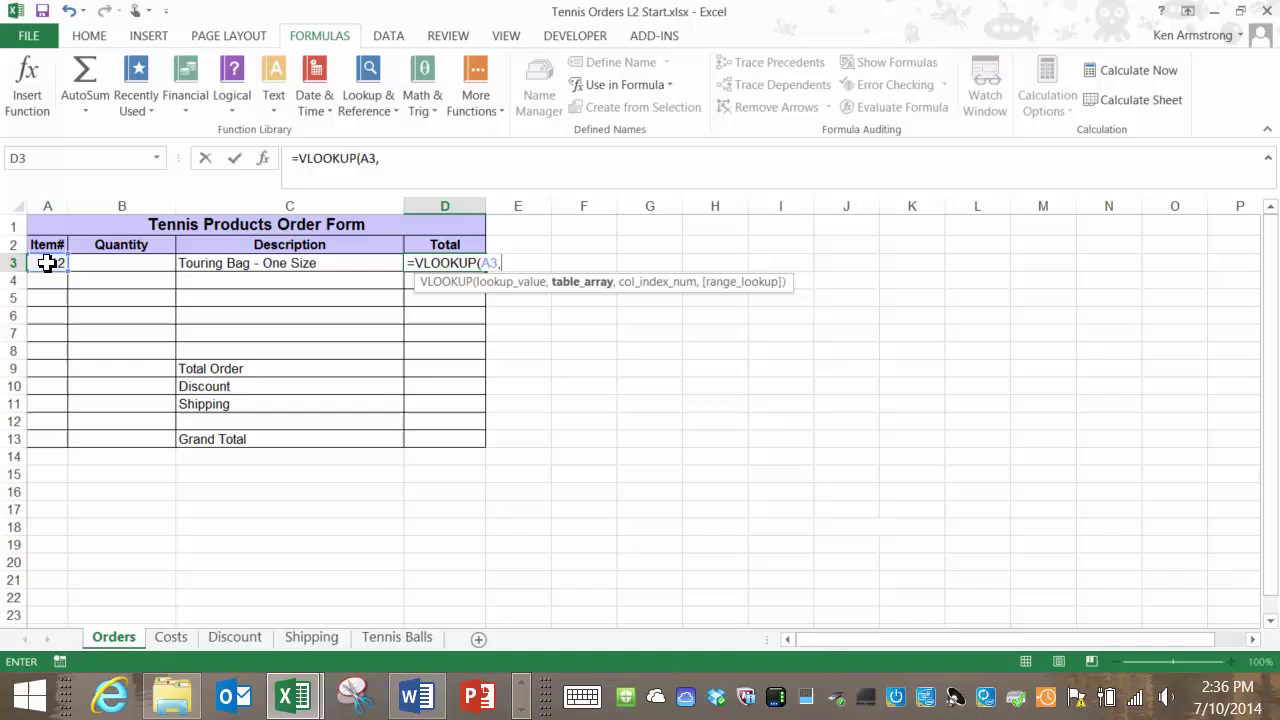
{"action": "left_click", "coordinate": [169, 636]}
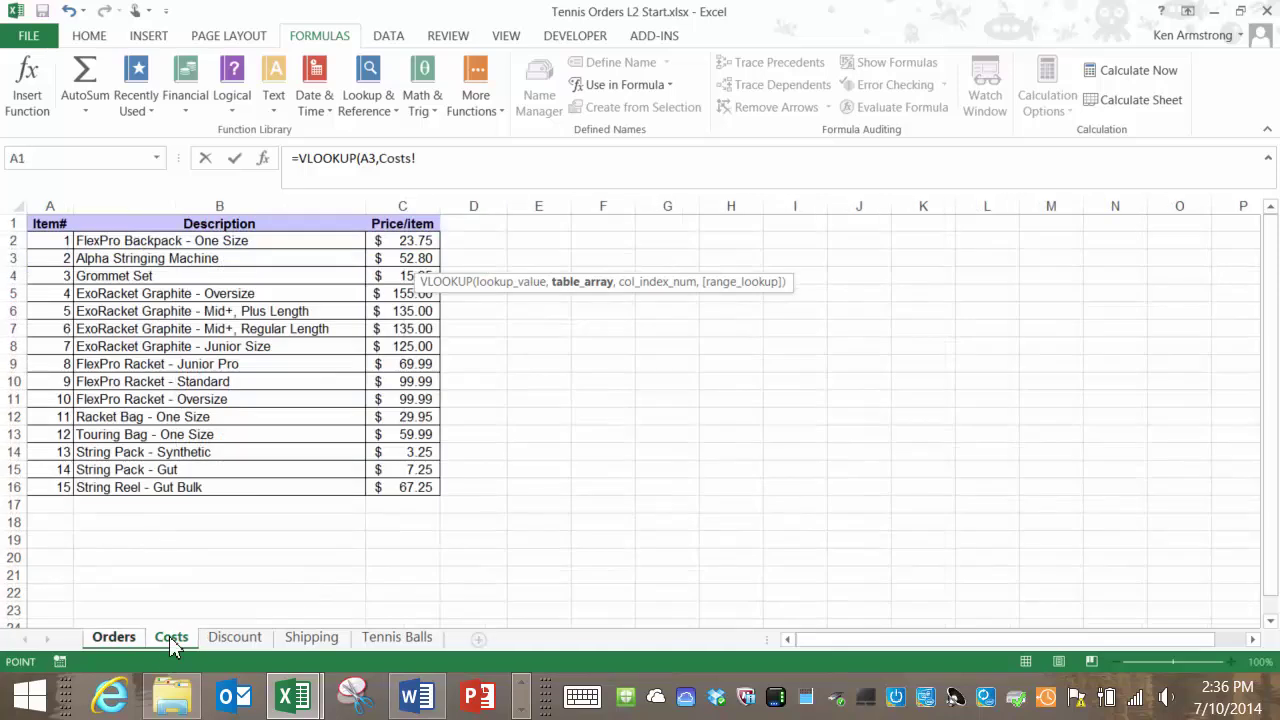
{"action": "left_click_drag", "start_coordinate": [50, 241], "coordinate": [398, 488]}
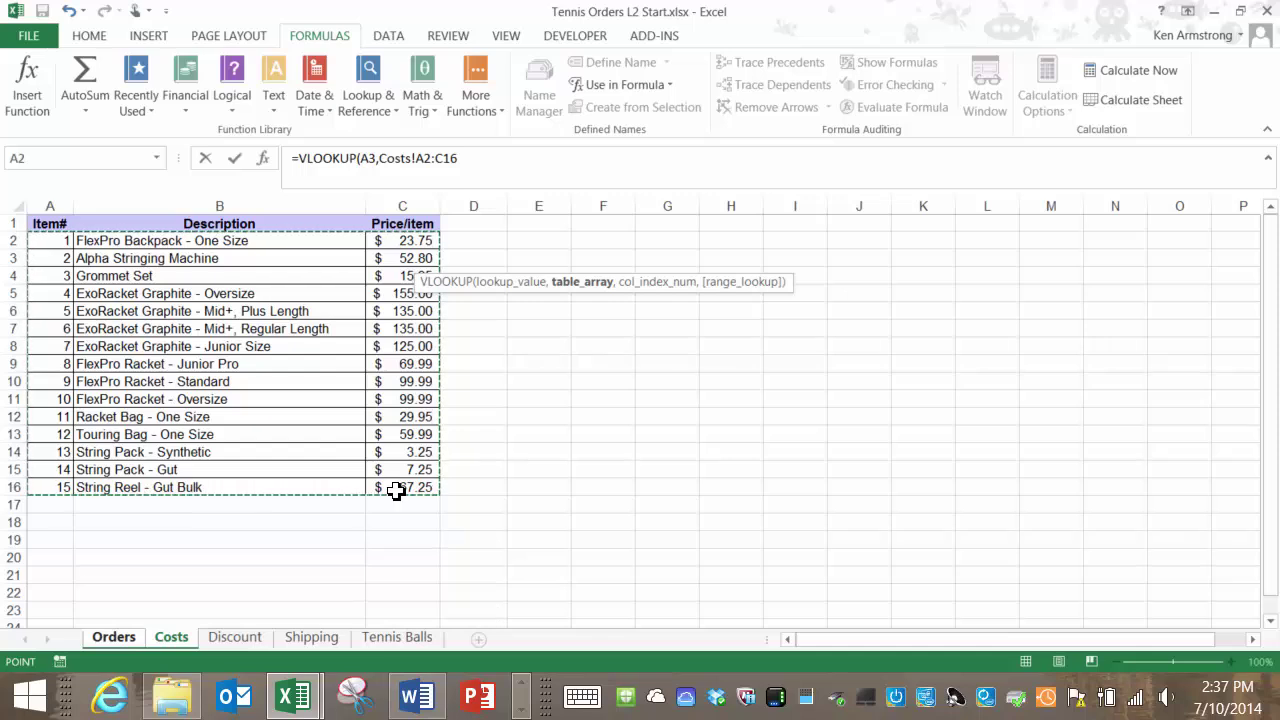
{"action": "type", "text": ","}
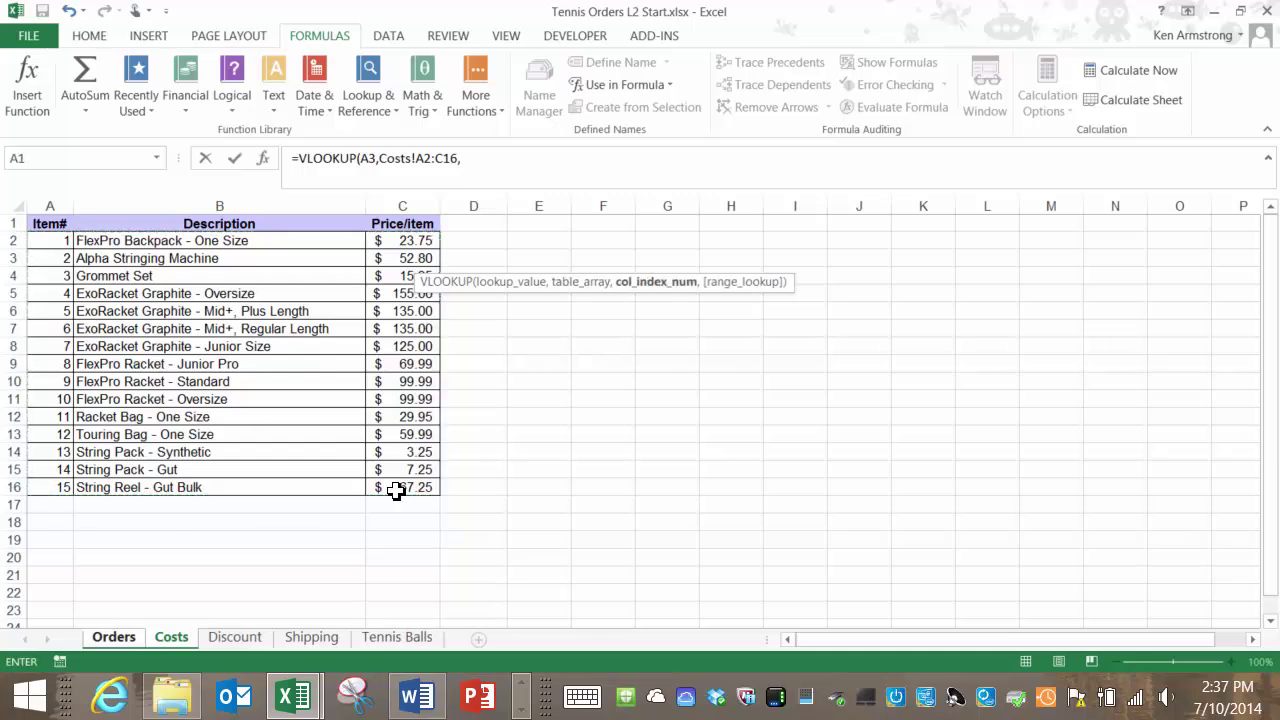
Complete the D3 price lookup with column index 3 and FALSE for an exact match, and enter it.
{"action": "type", "text": "3,"}
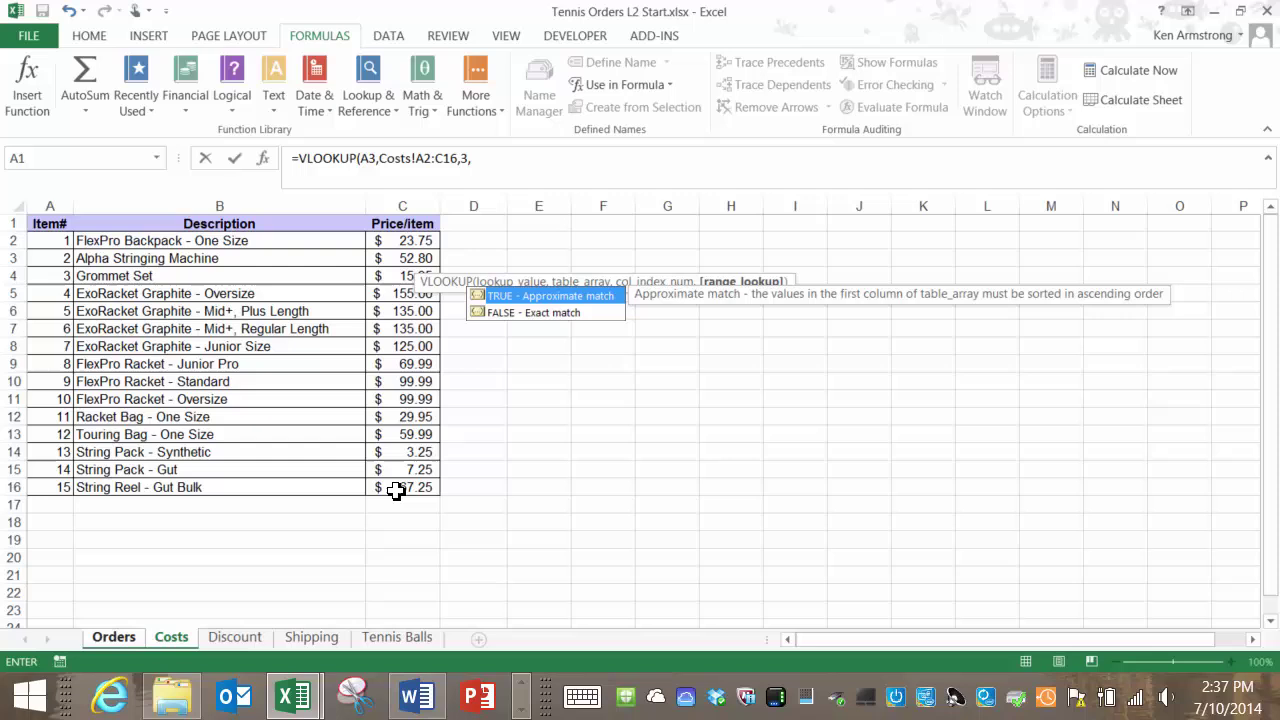
{"action": "type", "text": "fals"}
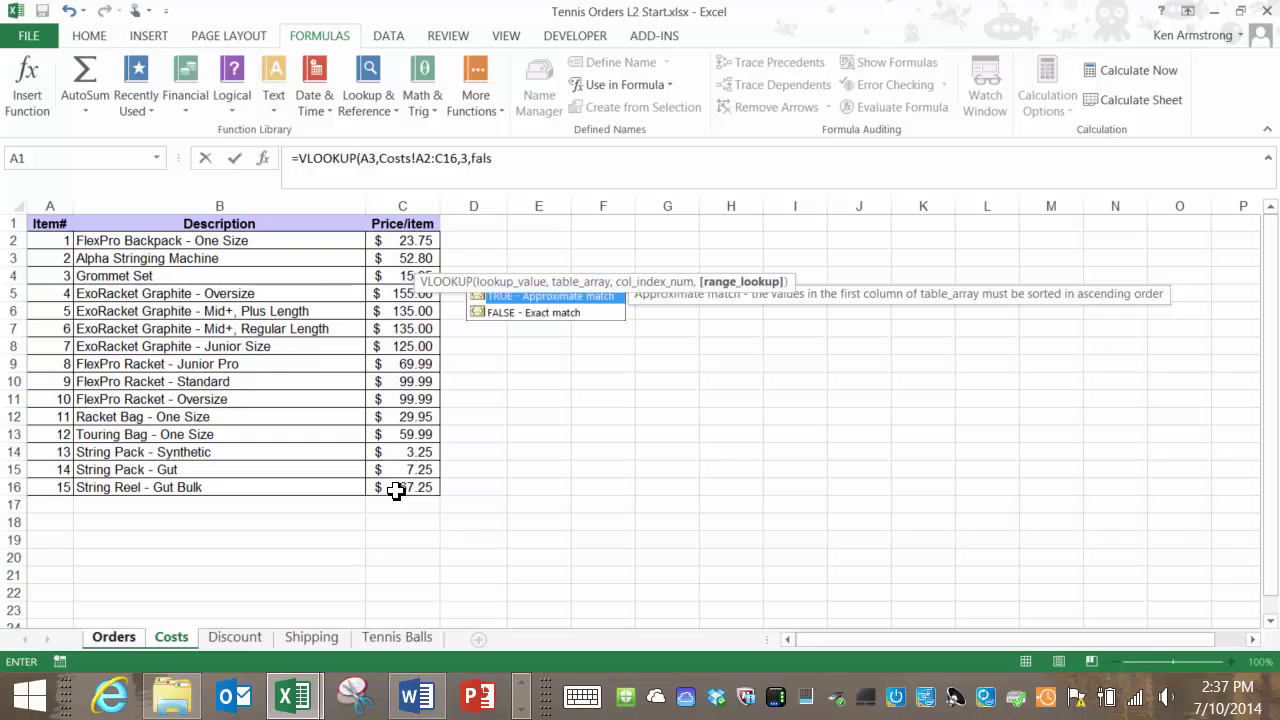
{"action": "type", "text": "e)"}
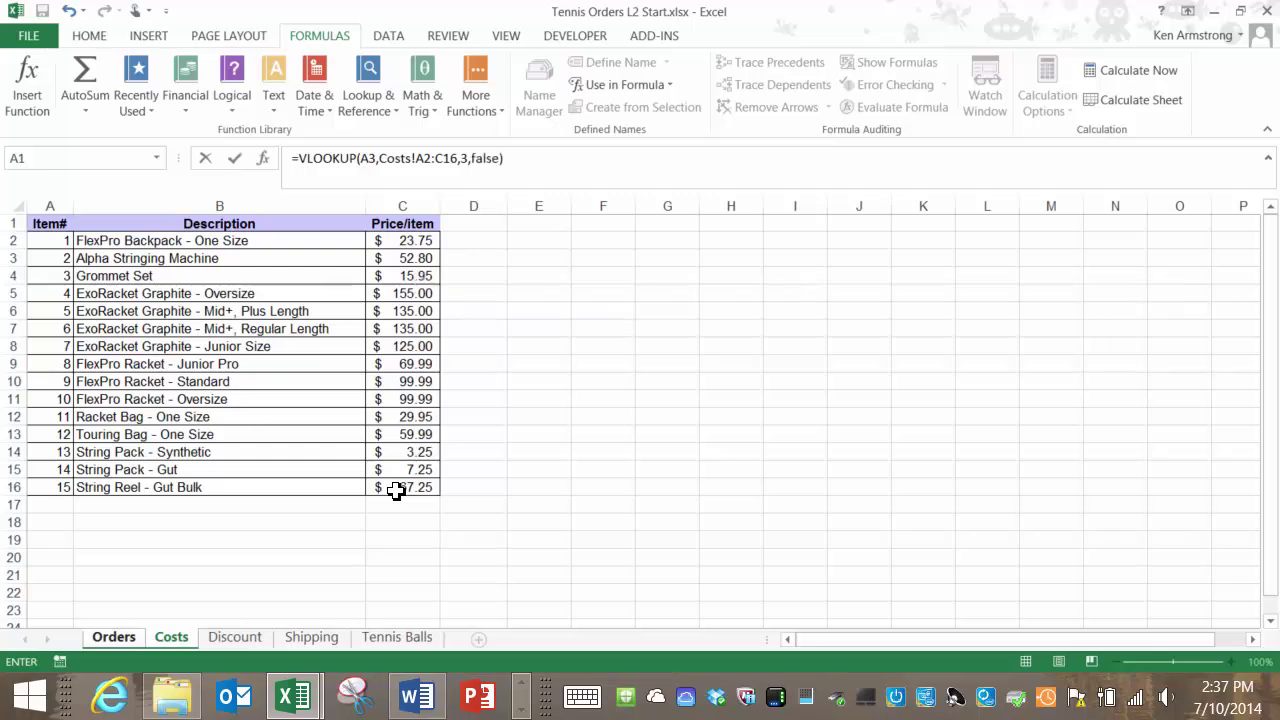
{"action": "key", "text": "Return"}
{"action": "key", "text": "Up"}
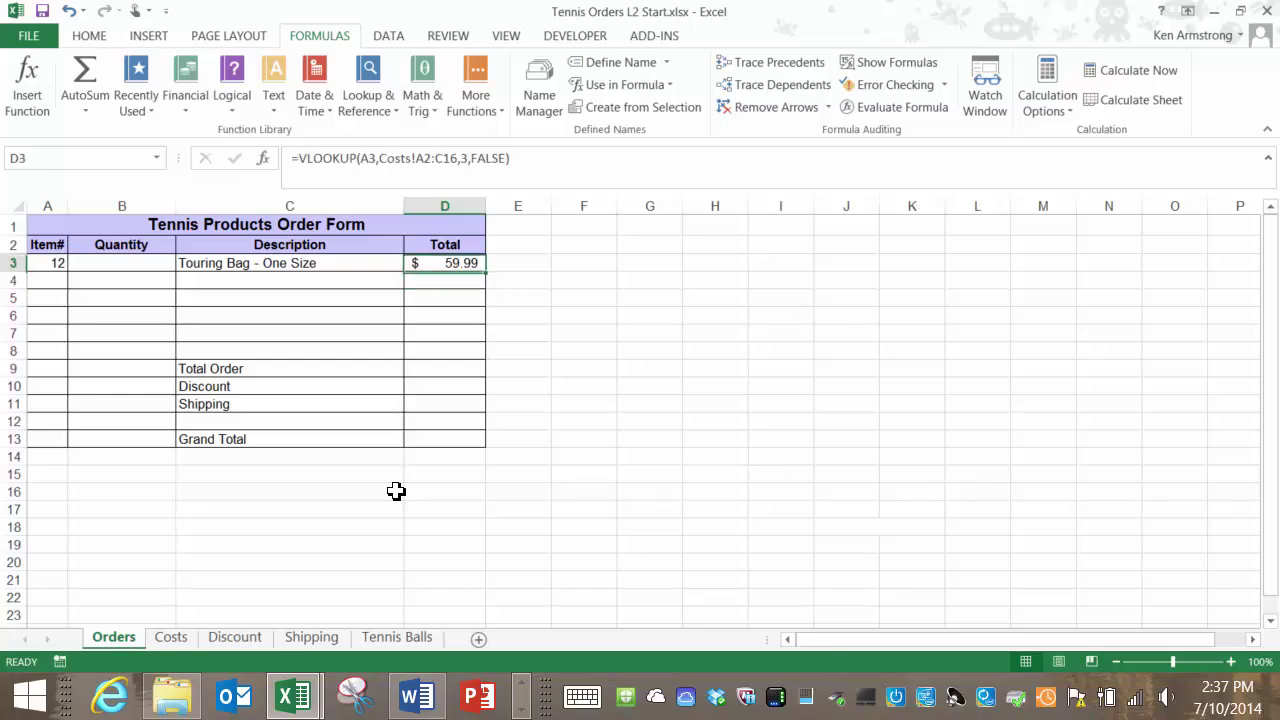
Enter a quantity of 10 for item 12 in cell B3 of the order form.
{"action": "left_click", "coordinate": [139, 263]}
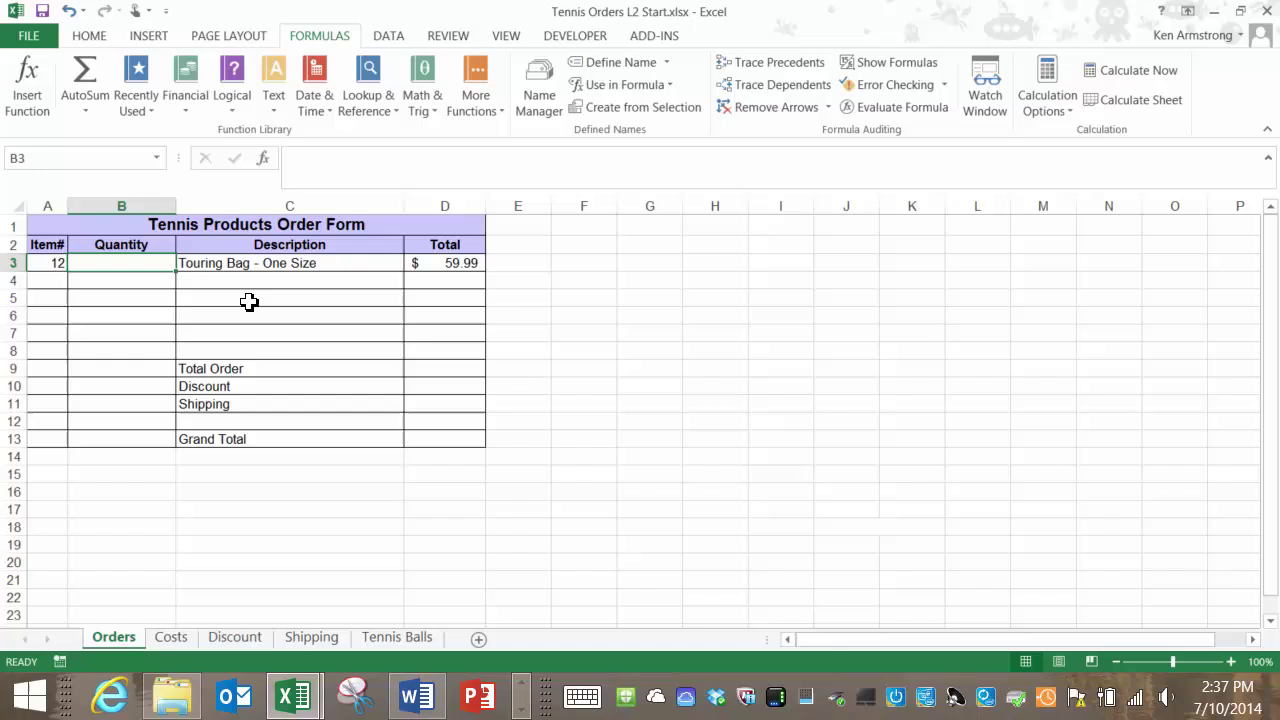
{"action": "type", "text": "10"}
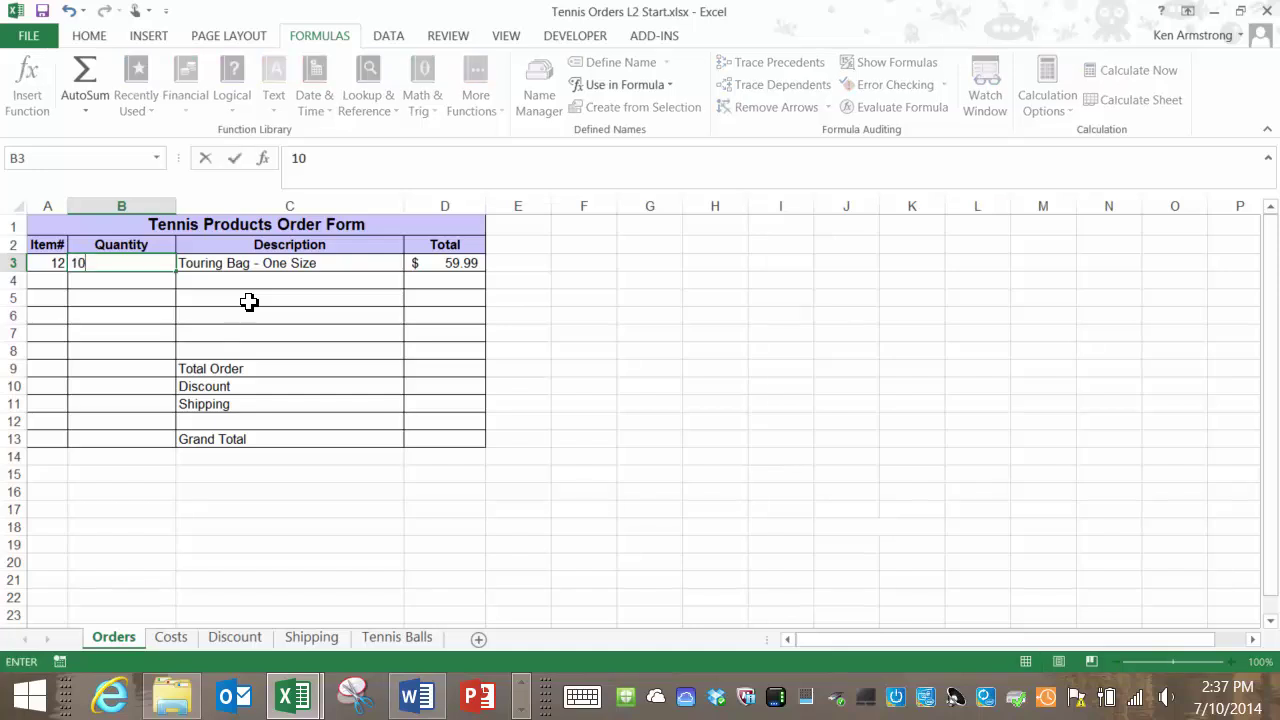
{"action": "key", "text": "Return"}
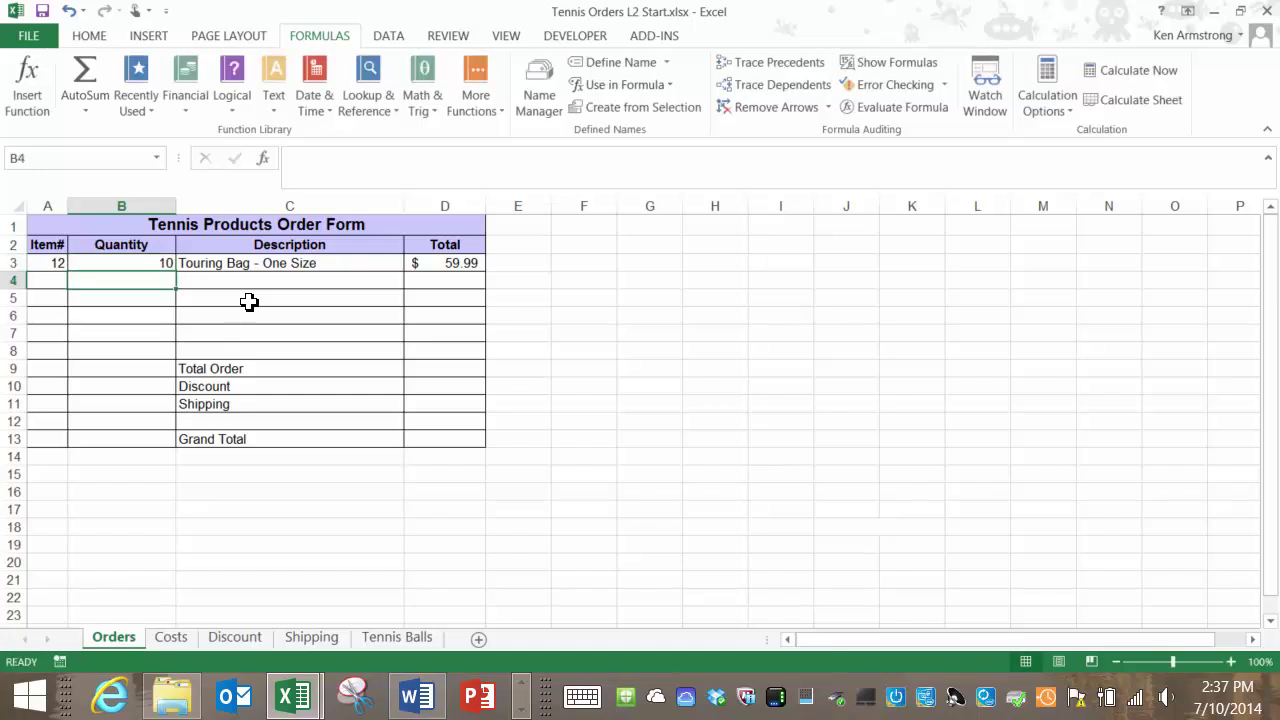
Extend the VLOOKUP formula in D3 so the looked-up price is multiplied by the quantity in B3.
{"action": "key", "text": "Up"}
{"action": "key", "text": "Right"}
{"action": "key", "text": "Right"}
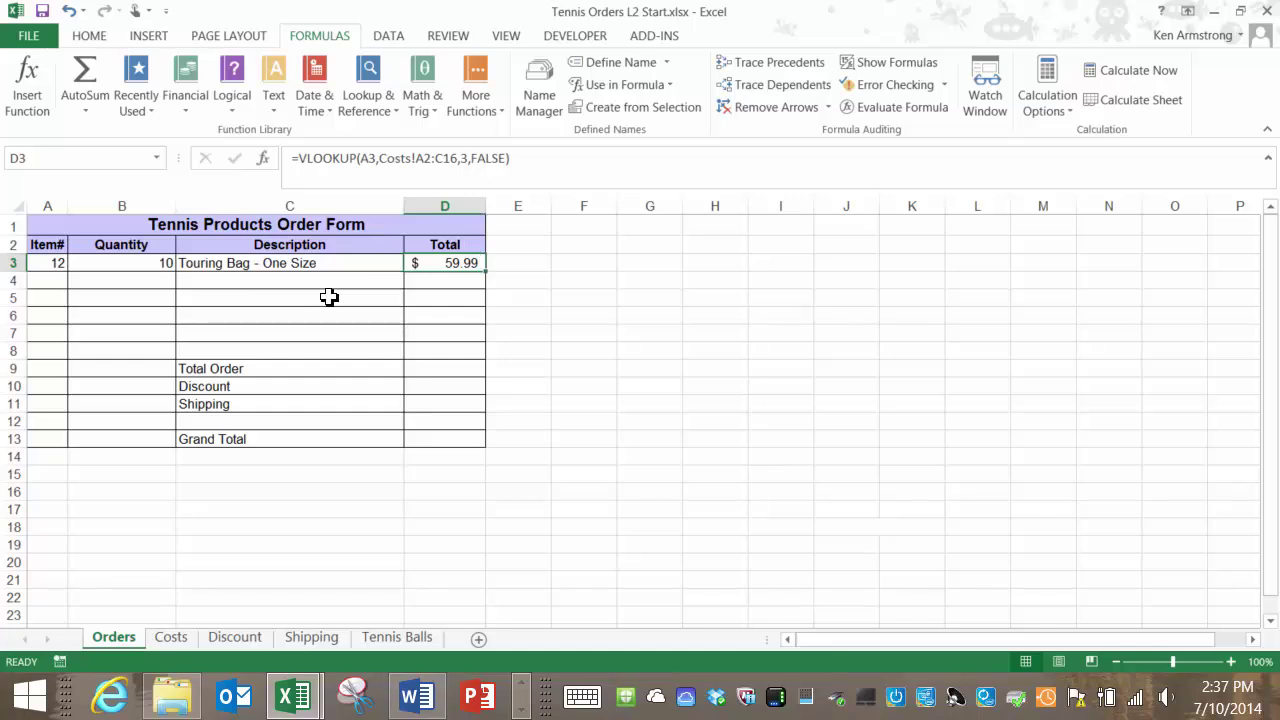
{"action": "left_click", "coordinate": [529, 160]}
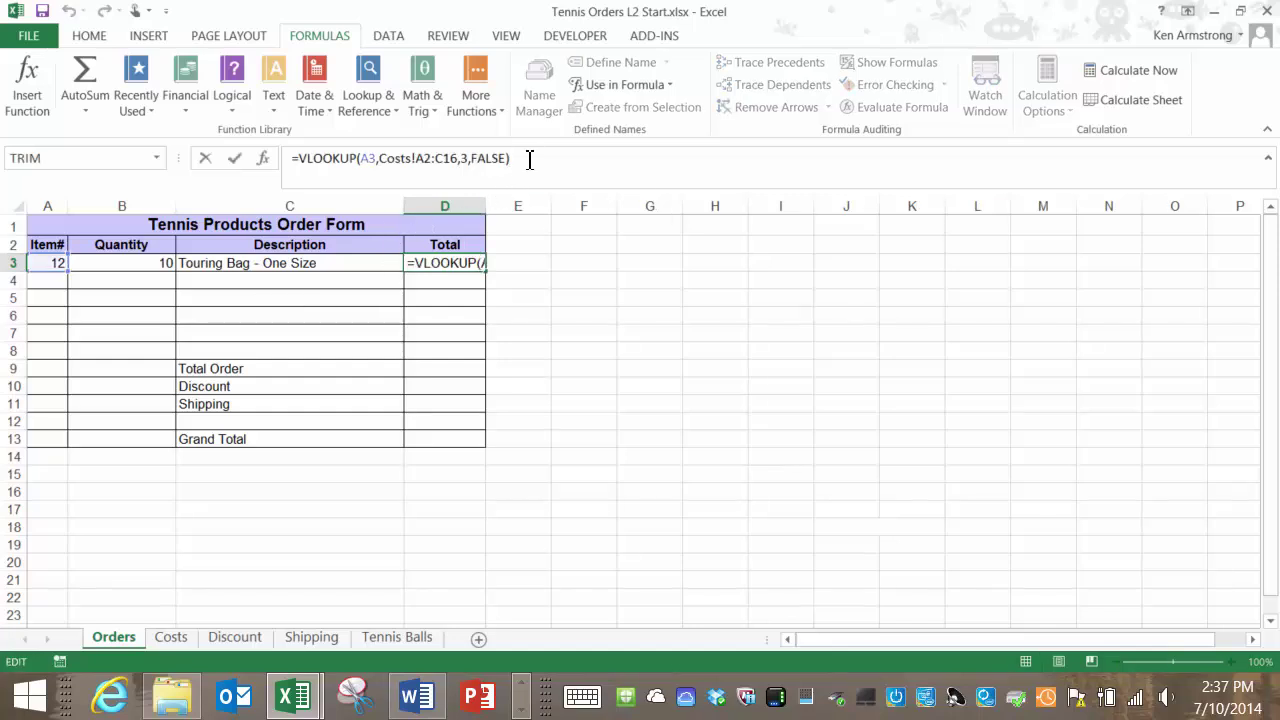
{"action": "type", "text": "*"}
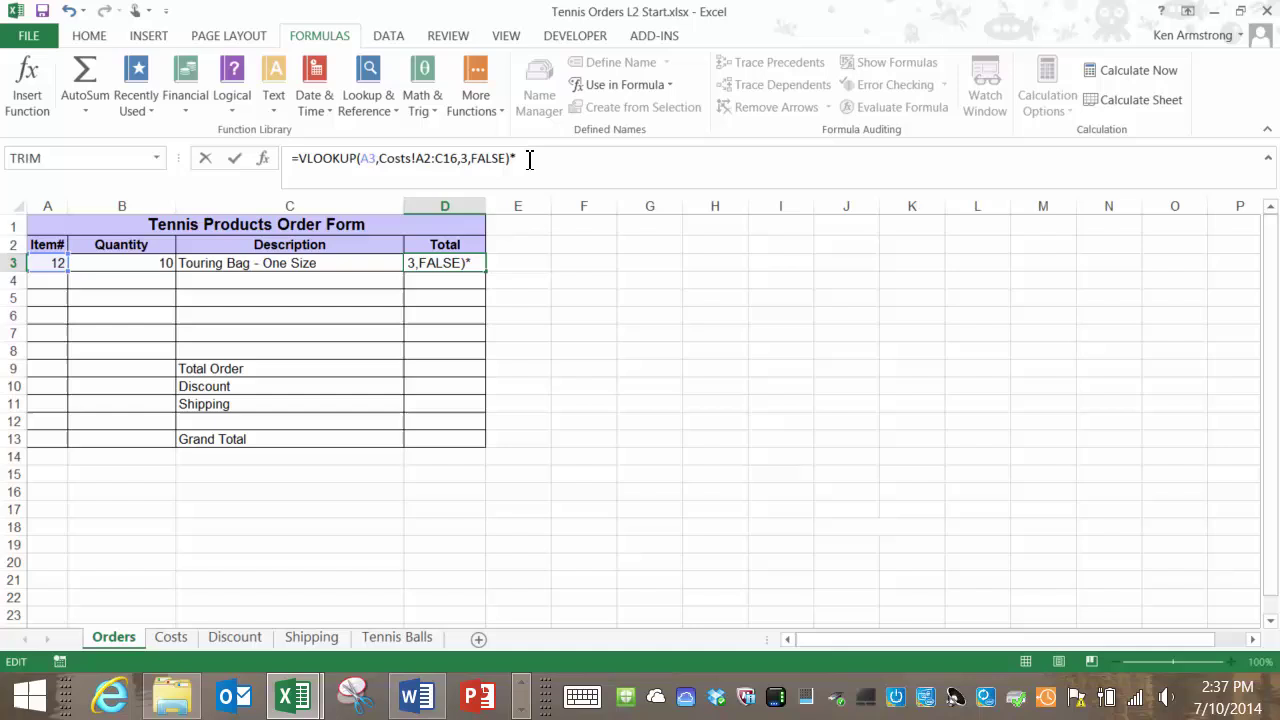
{"action": "left_click", "coordinate": [147, 263]}
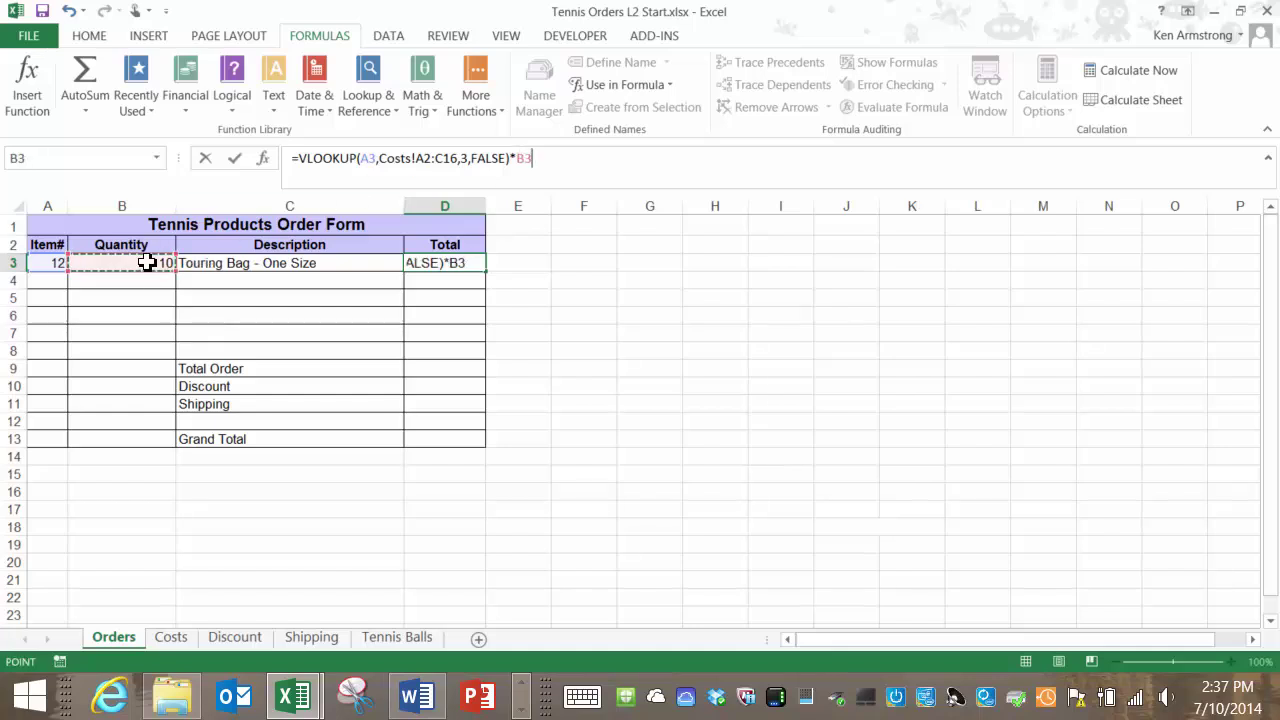
{"action": "key", "text": "Return"}
Review the Costs!A2:C16 table array reference in the lookup formulas of C3 and D3 without changing them.
{"action": "key", "text": "Up"}
{"action": "key", "text": "Left"}
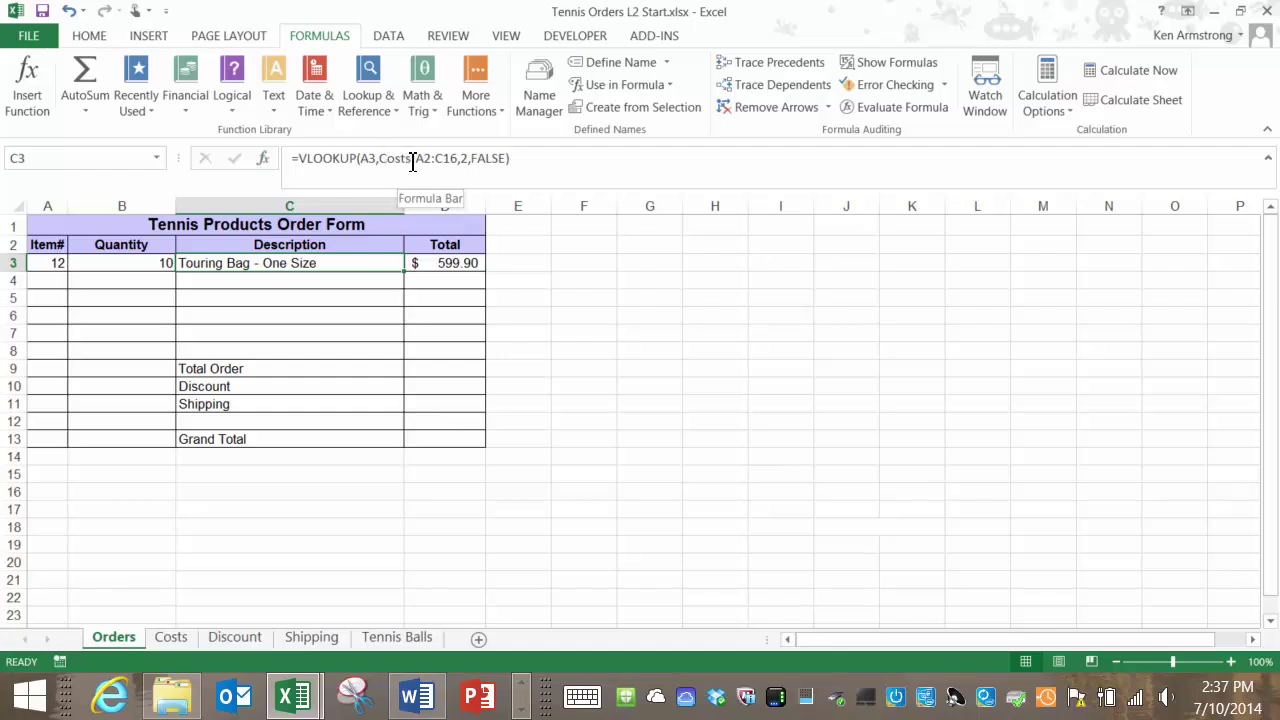
{"action": "left_click", "coordinate": [412, 263]}
{"action": "left_click_drag", "start_coordinate": [384, 162], "coordinate": [459, 162]}
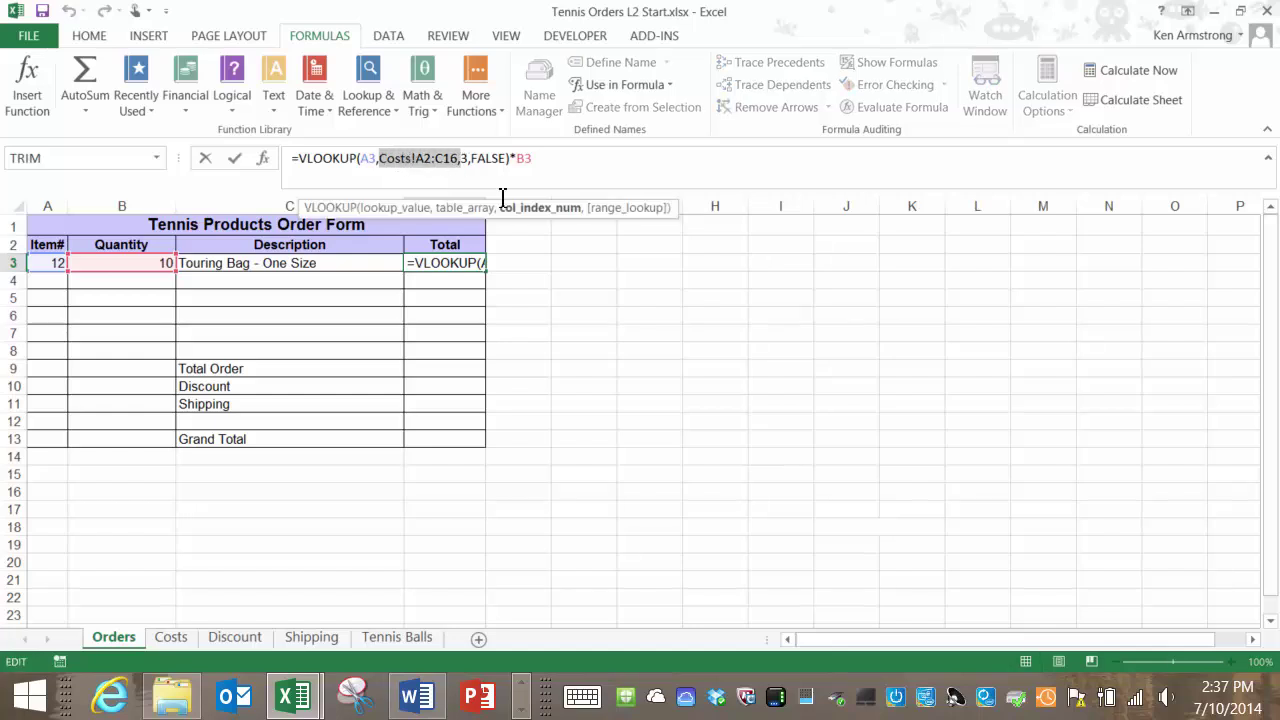
{"action": "key", "text": "Left"}
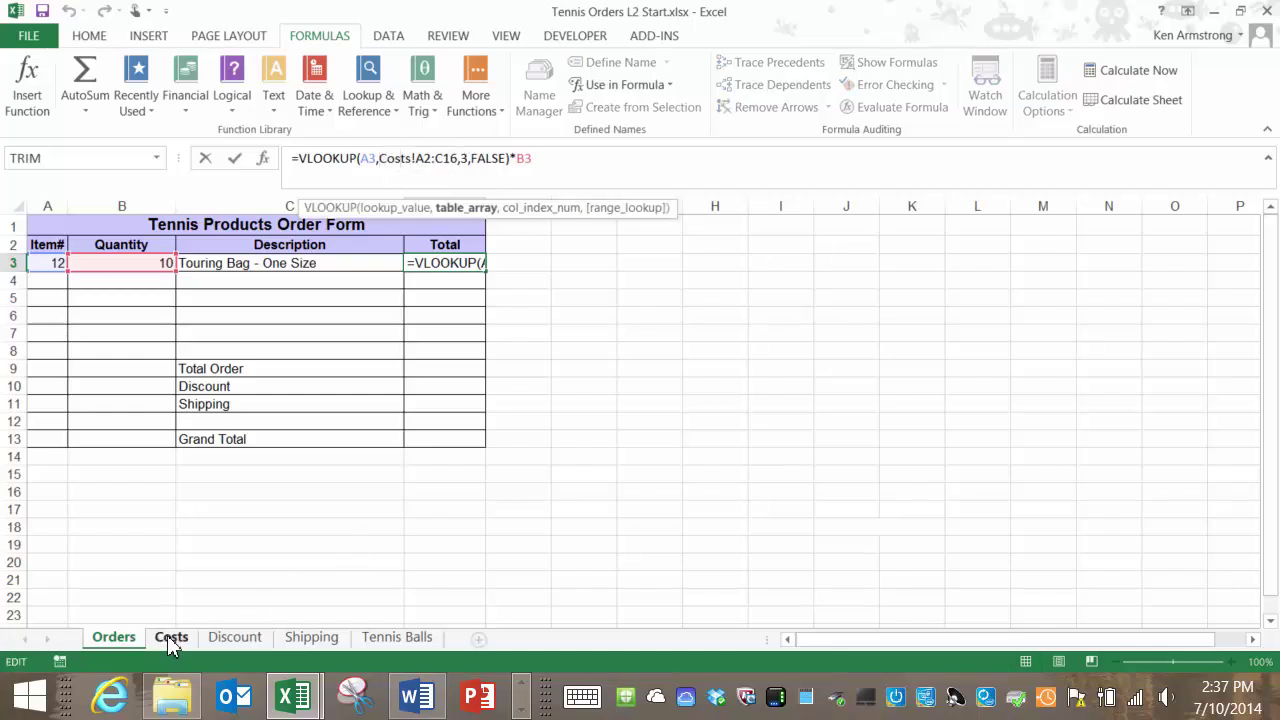
{"action": "key", "text": "Escape"}
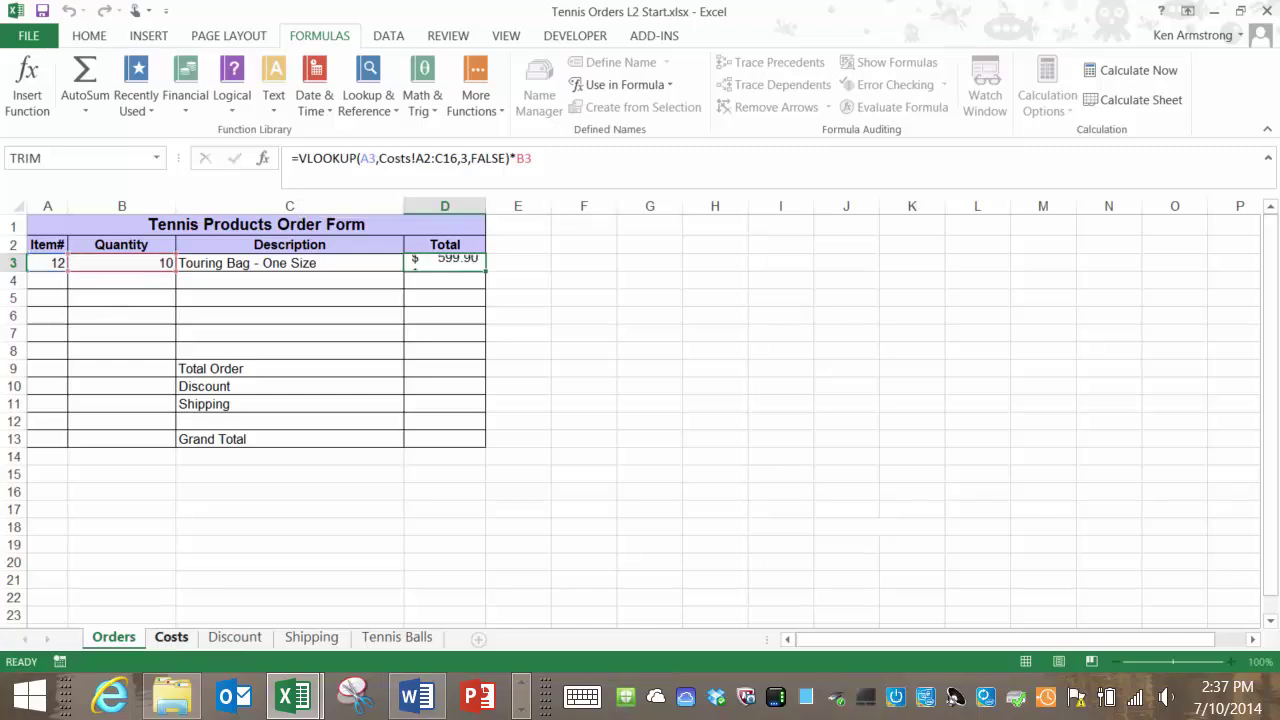
Name the range A2:C16 on the Costs sheet Prices.
{"action": "left_click", "coordinate": [170, 637]}
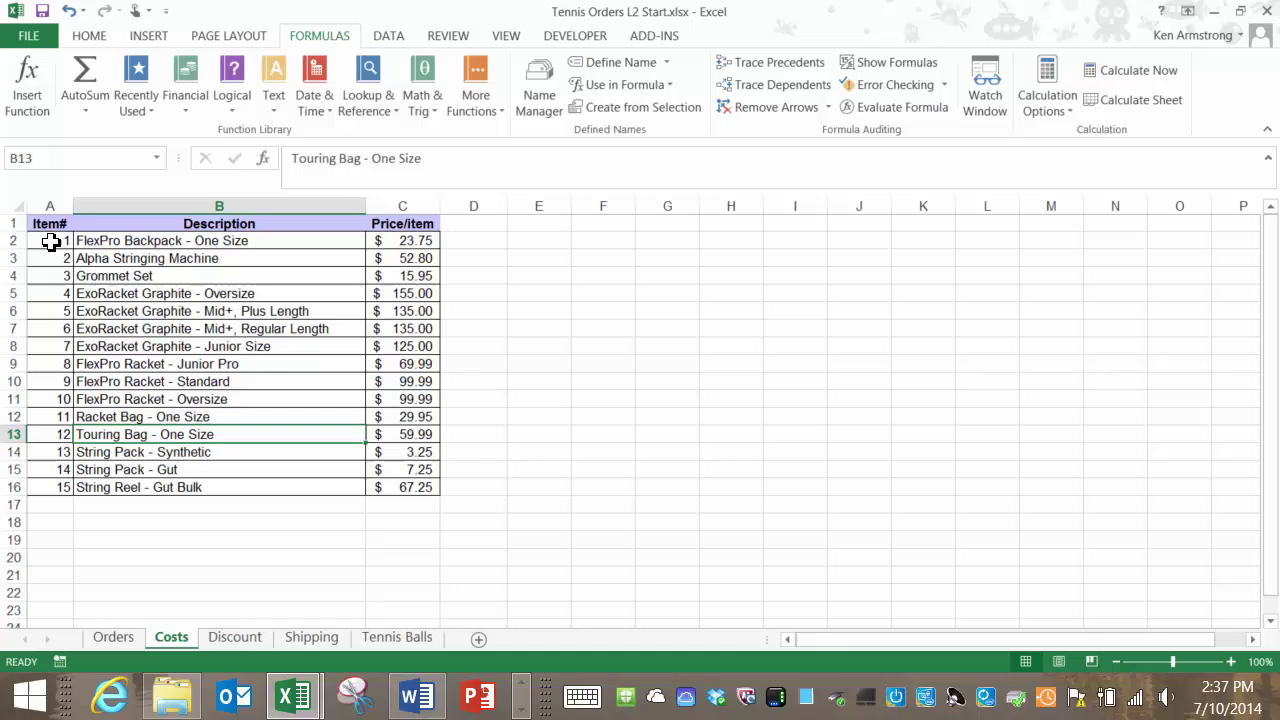
{"action": "left_click_drag", "start_coordinate": [50, 241], "coordinate": [397, 487]}
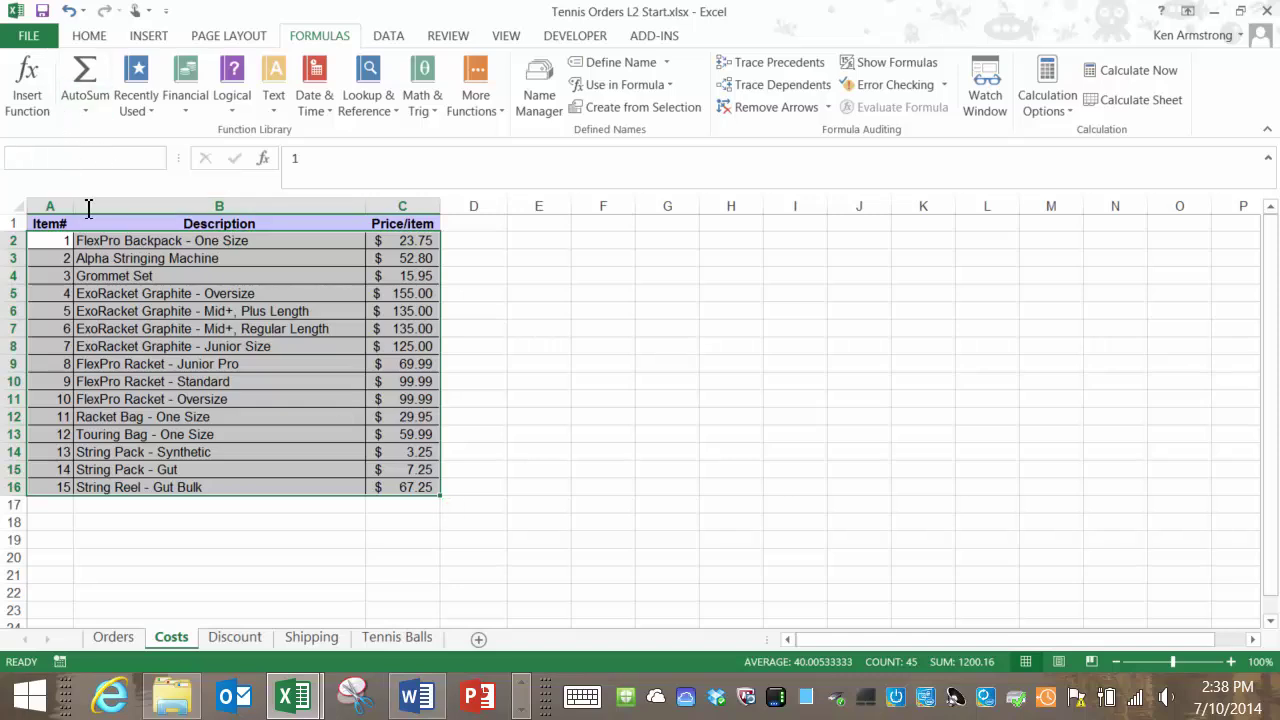
{"action": "left_click", "coordinate": [71, 160]}
Replace Costs!A2:C16 with the named range Prices in the formula of Orders cell D3, and enter it.
{"action": "left_click", "coordinate": [110, 637]}
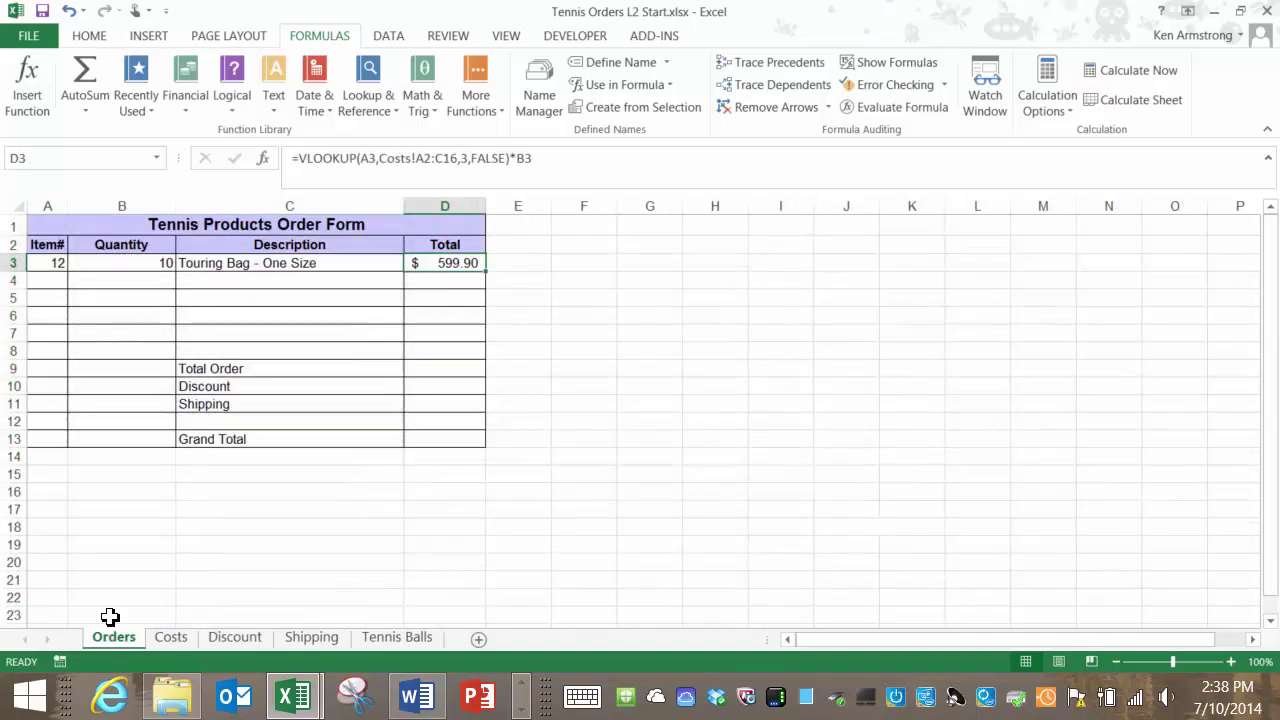
{"action": "left_click", "coordinate": [376, 158]}
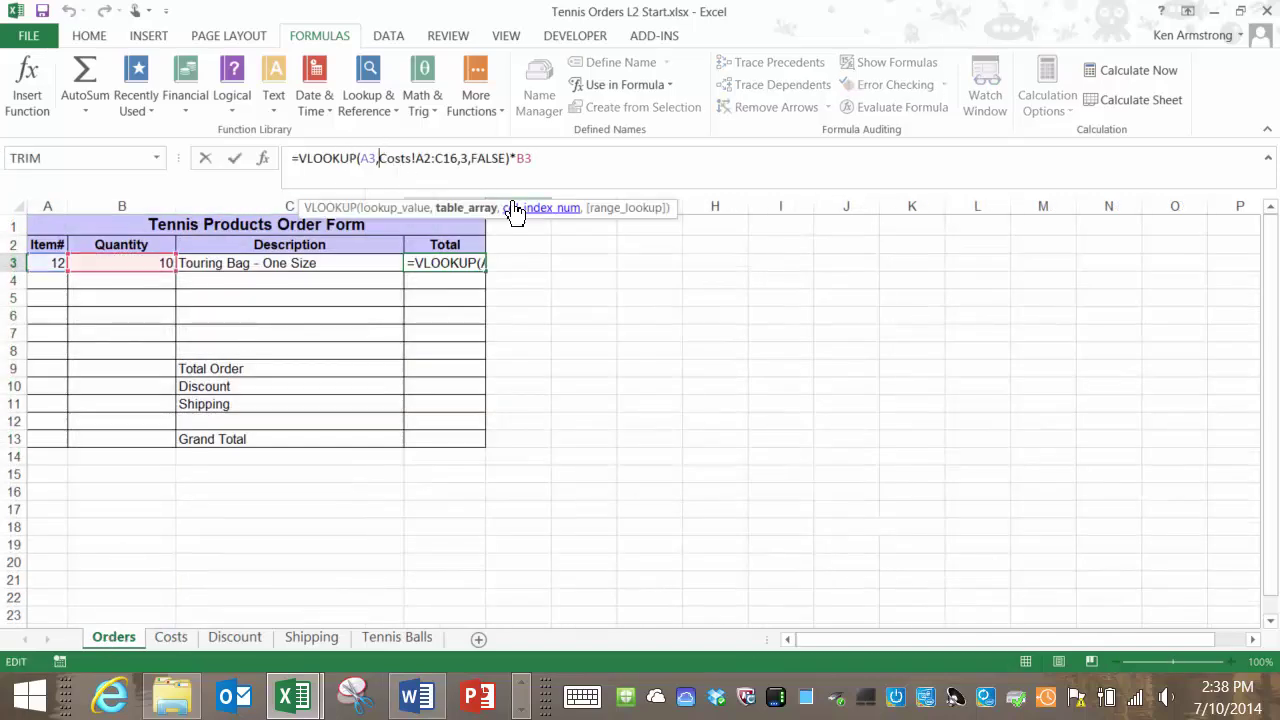
{"action": "key", "text": "shift+Right"}
{"action": "key", "text": "shift+Right"}
{"action": "key", "text": "shift+Right"}
{"action": "key", "text": "shift+Right"}
{"action": "key", "text": "shift+Right"}
{"action": "key", "text": "shift+Right"}
{"action": "key", "text": "shift+Right"}
{"action": "key", "text": "shift+Right"}
{"action": "key", "text": "shift+Right"}
{"action": "key", "text": "shift+Right"}
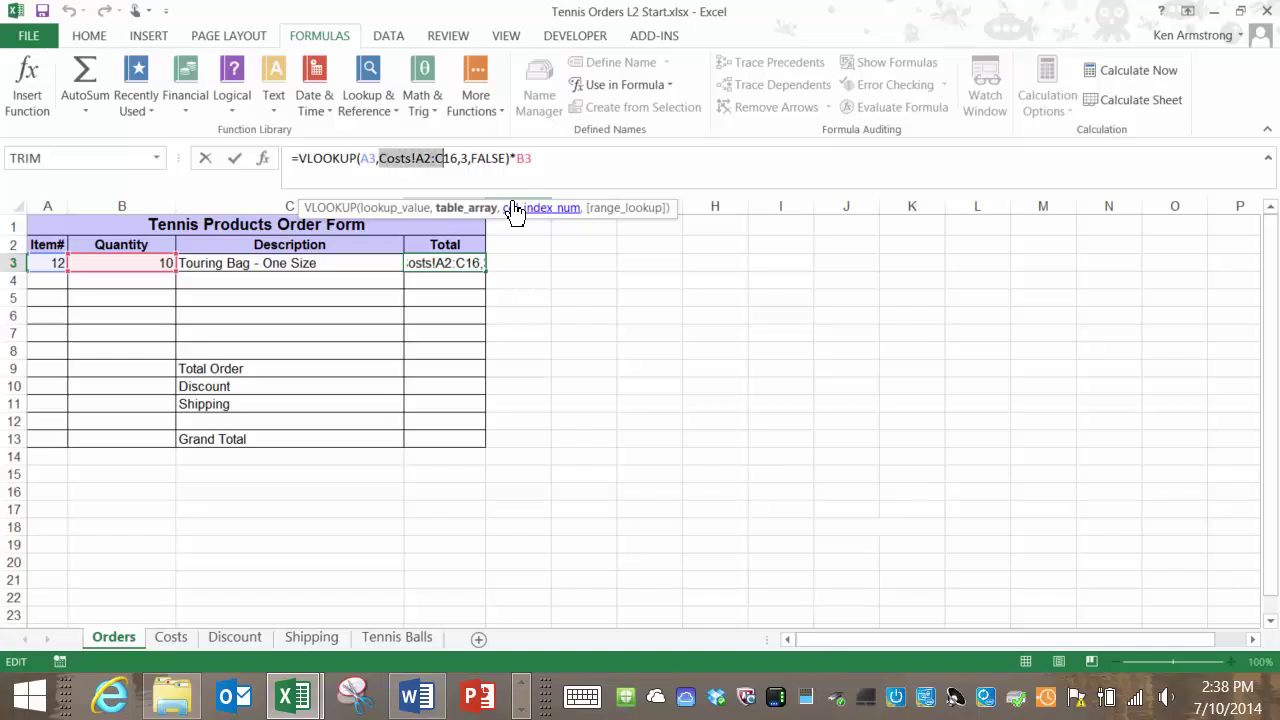
{"action": "type", "text": "Pric"}
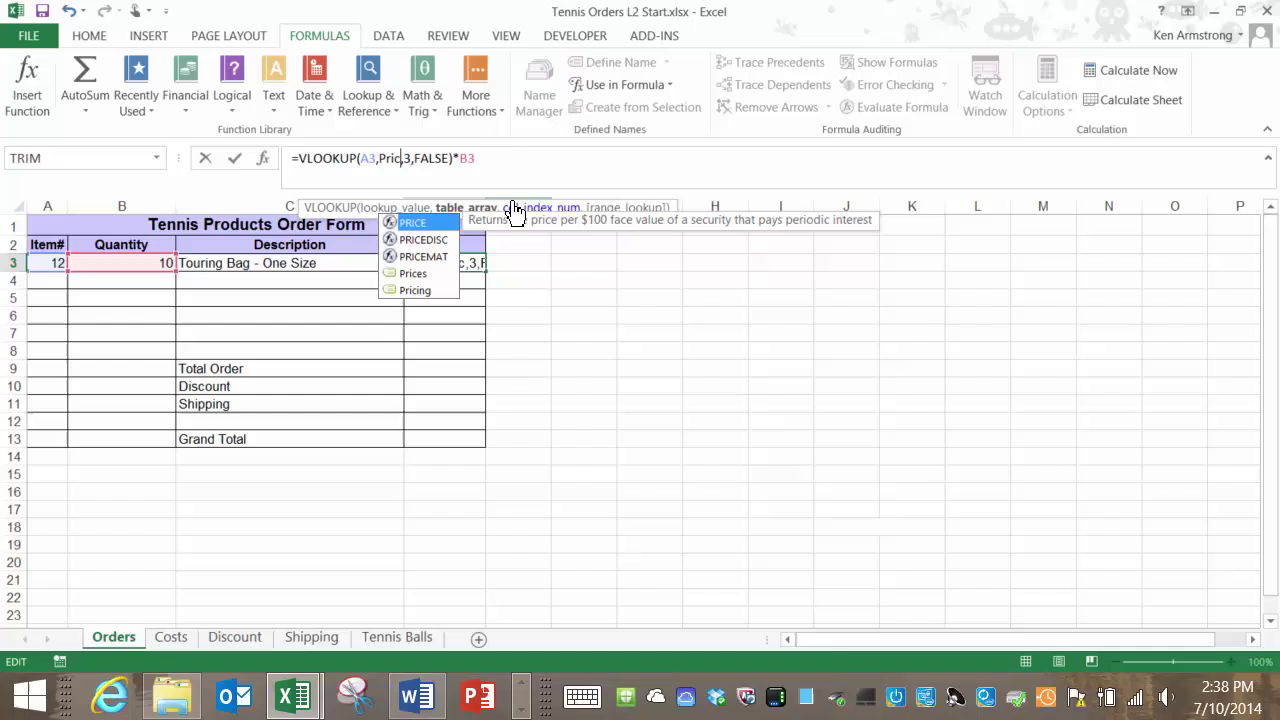
{"action": "key", "text": "Down"}
{"action": "key", "text": "Down"}
{"action": "key", "text": "Down"}
{"action": "key", "text": "Tab"}
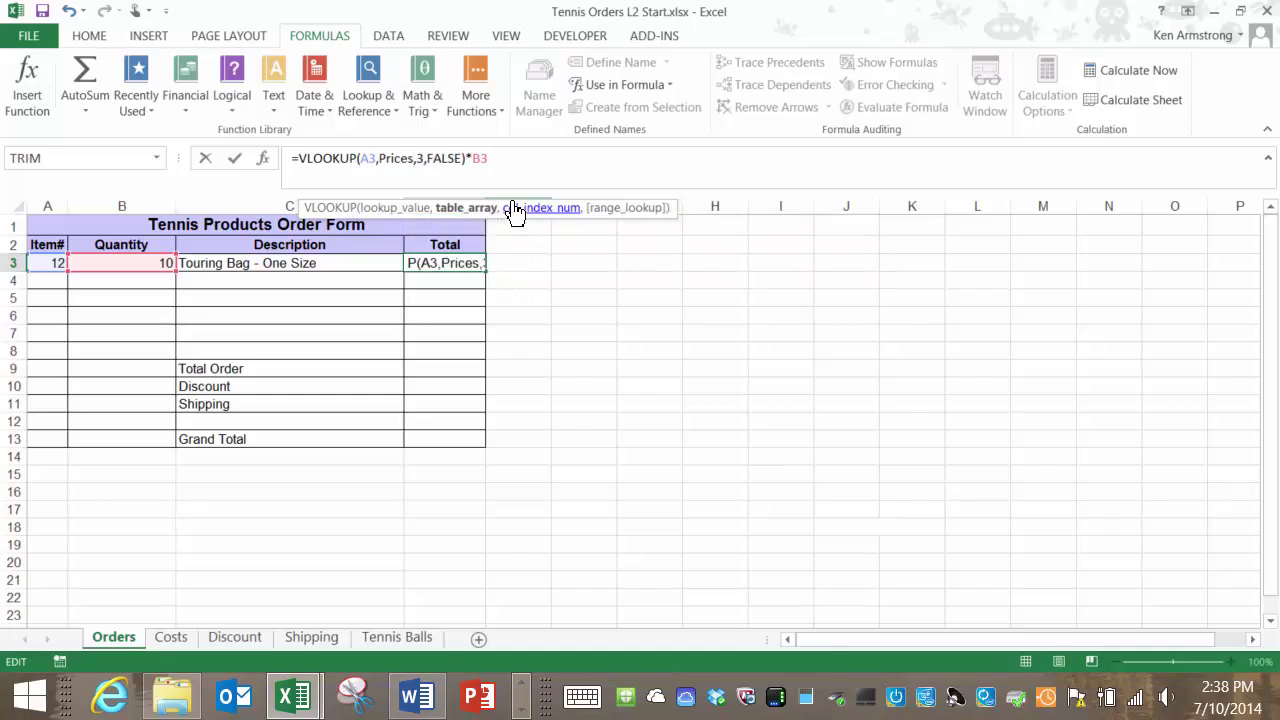
{"action": "key", "text": "Return"}
Replace Costs!A2:C16 with the named range Prices in the VLOOKUP formula of Orders cell C3.
{"action": "key", "text": "Up"}
{"action": "key", "text": "Left"}
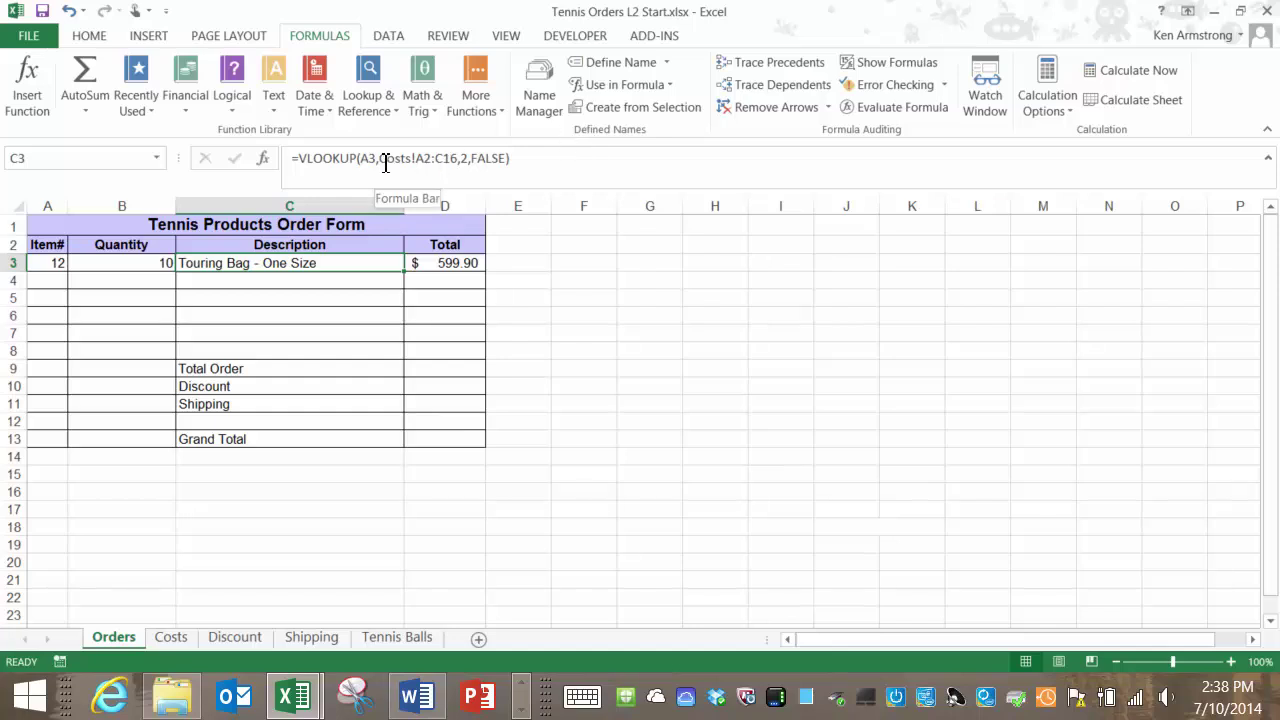
{"action": "left_click_drag", "start_coordinate": [385, 163], "coordinate": [457, 165]}
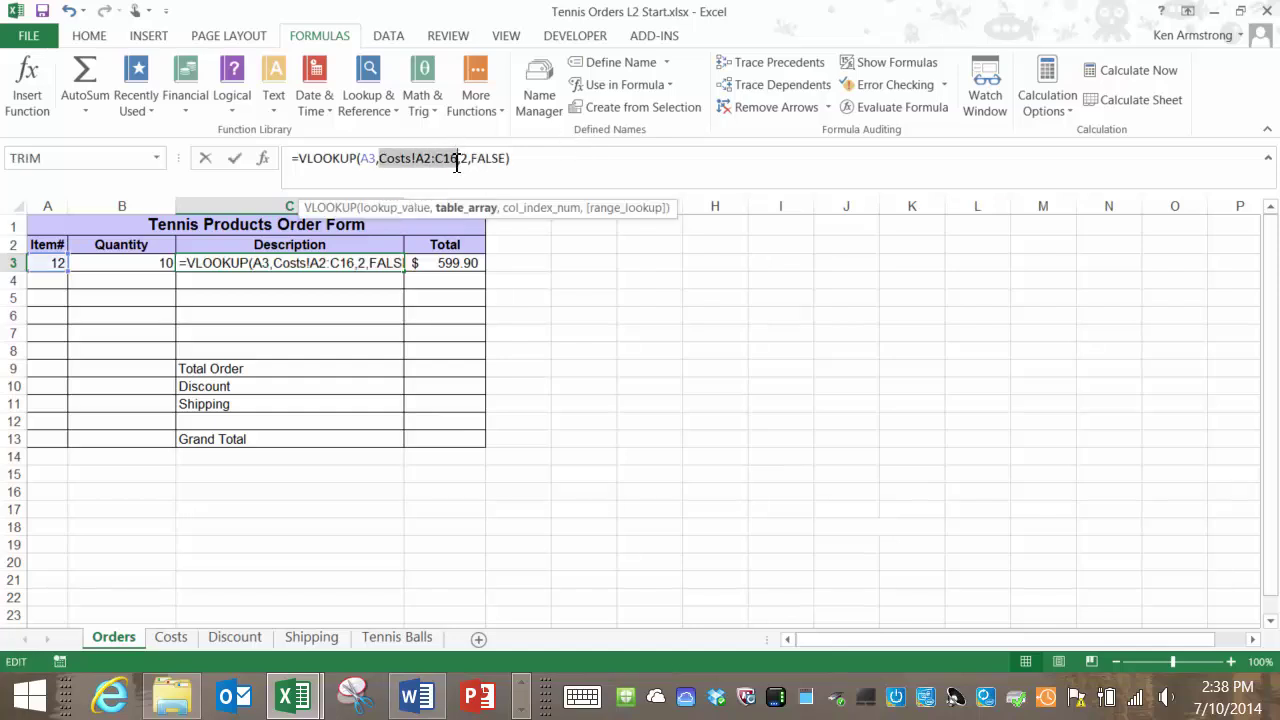
{"action": "type", "text": "Prices"}
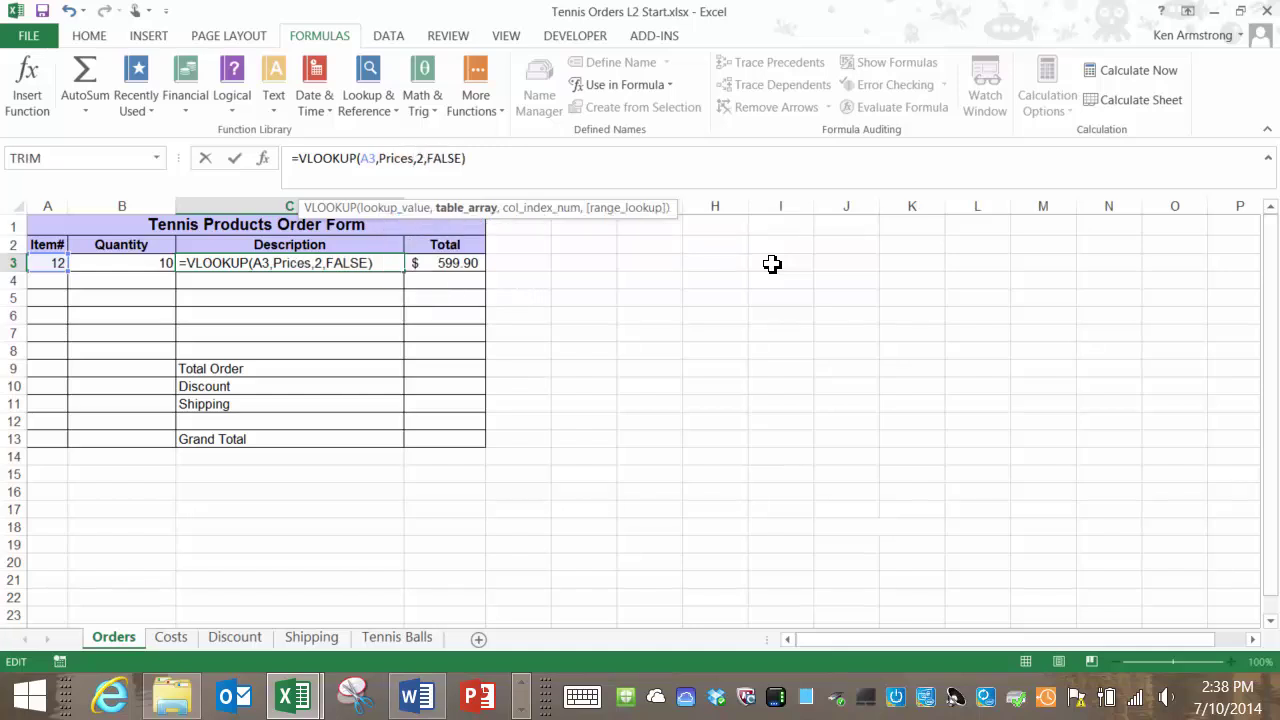
{"action": "key", "text": "Return"}
Review the VLOOKUP formula with the Prices range in Orders cell D3, keeping it as it is.
{"action": "key", "text": "Up"}
{"action": "key", "text": "Right"}
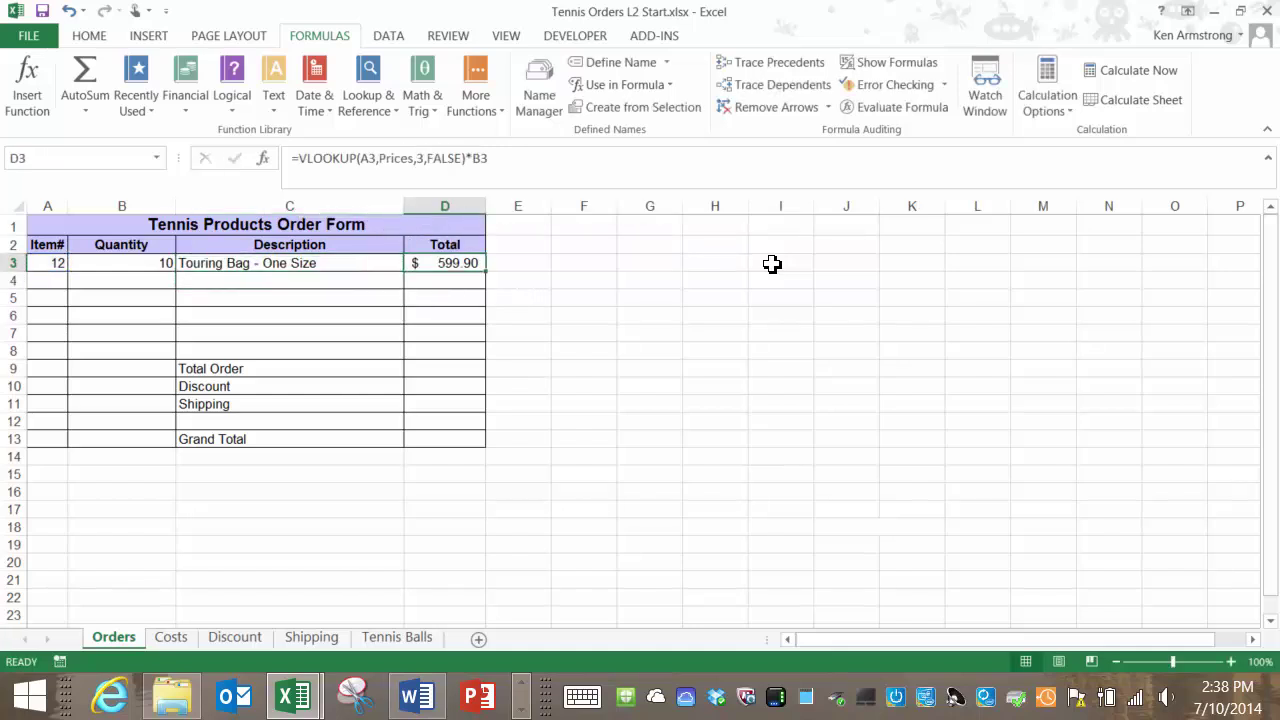
{"action": "left_click", "coordinate": [378, 160]}
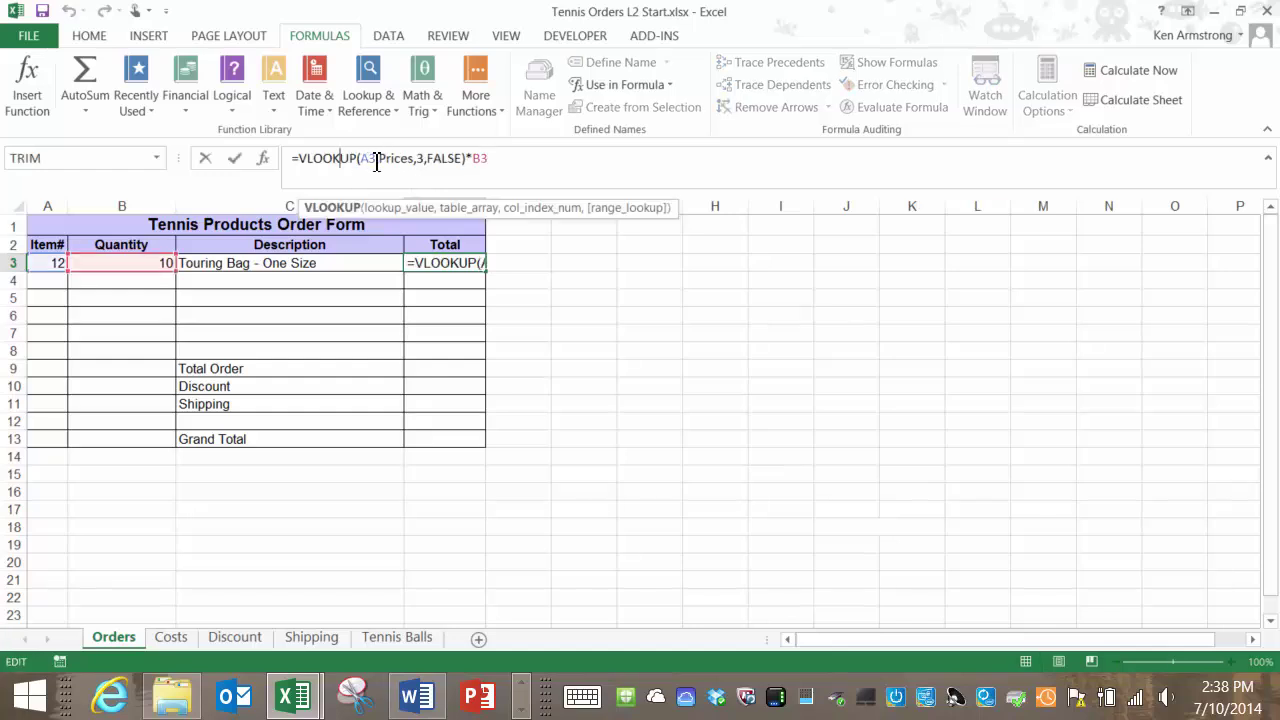
{"action": "left_click", "coordinate": [490, 158]}
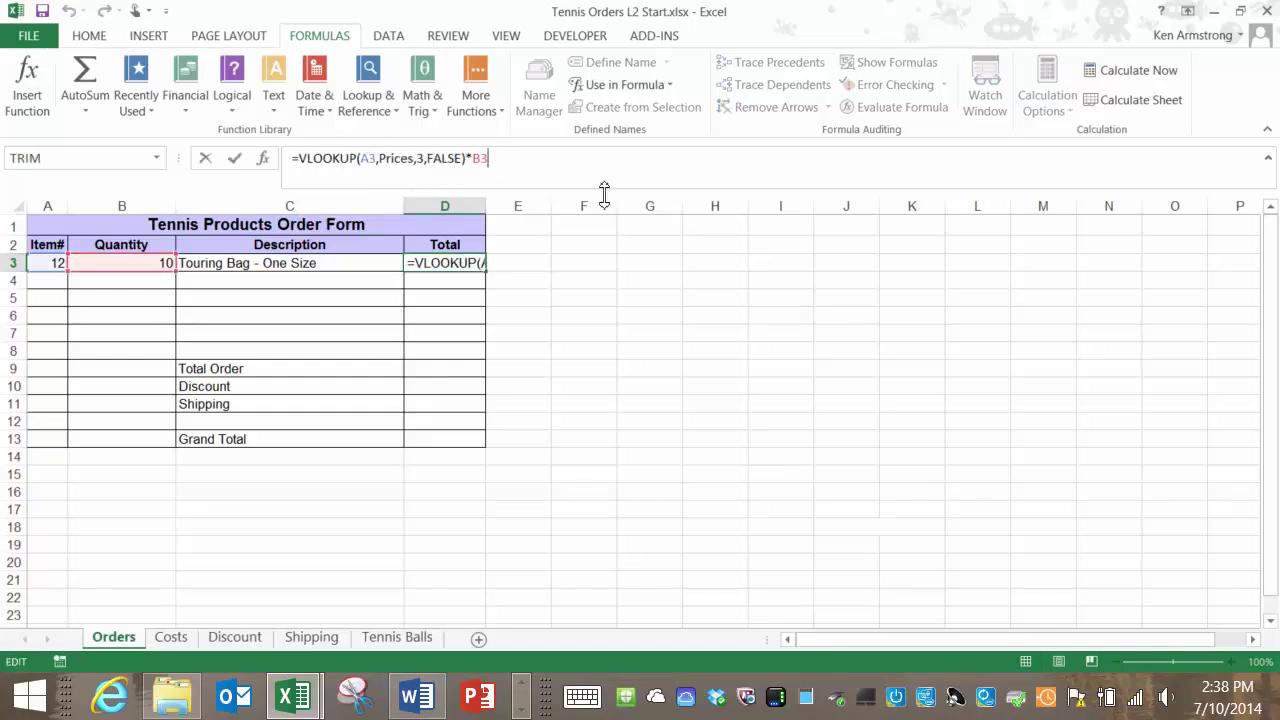
{"action": "key", "text": "ctrl+Return"}
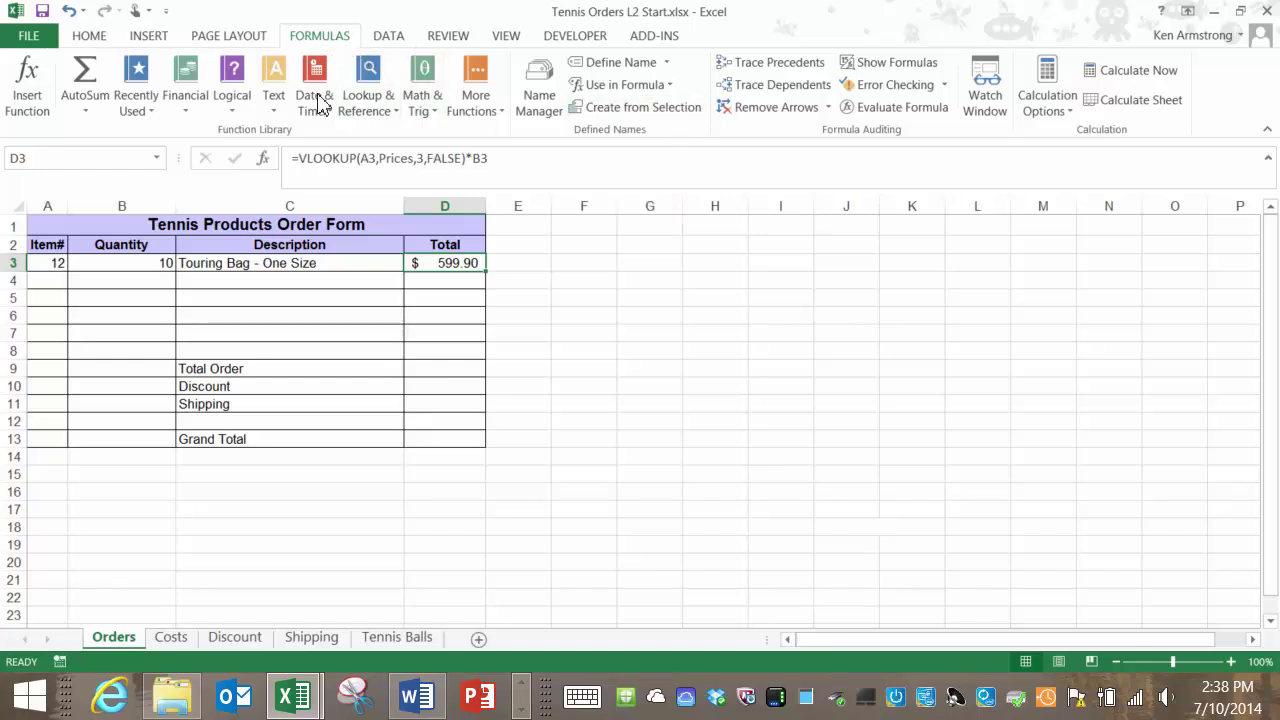
Evaluate the D3 formula part by part with Evaluate Formula, stepping into the A3 and B3 references.
{"action": "left_click", "coordinate": [896, 108]}
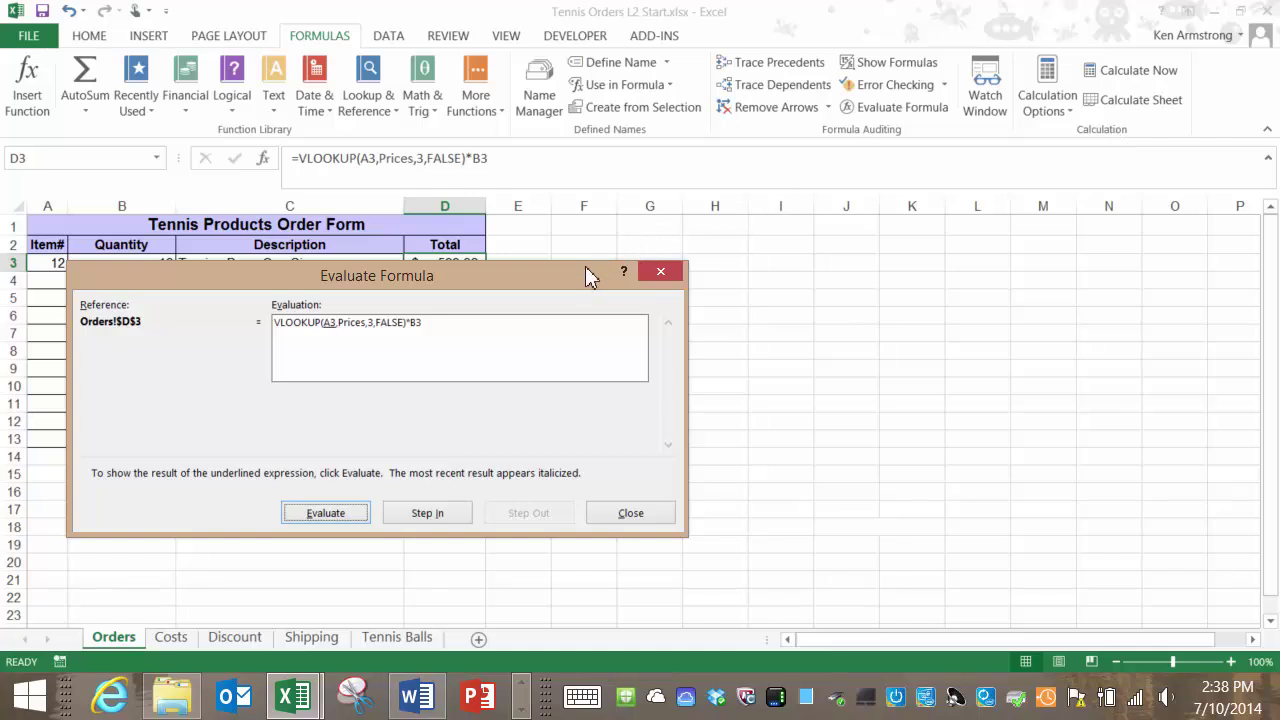
{"action": "left_click_drag", "start_coordinate": [588, 276], "coordinate": [755, 125]}
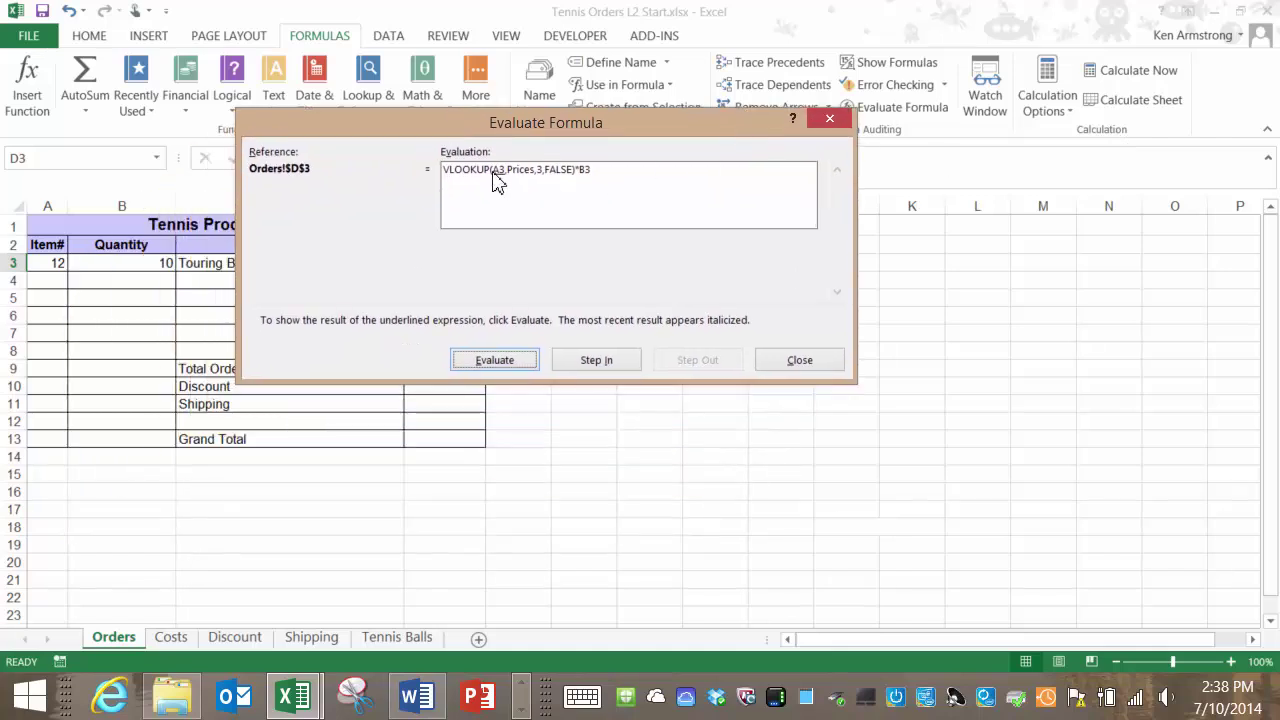
{"action": "left_click_drag", "start_coordinate": [532, 138], "coordinate": [803, 83]}
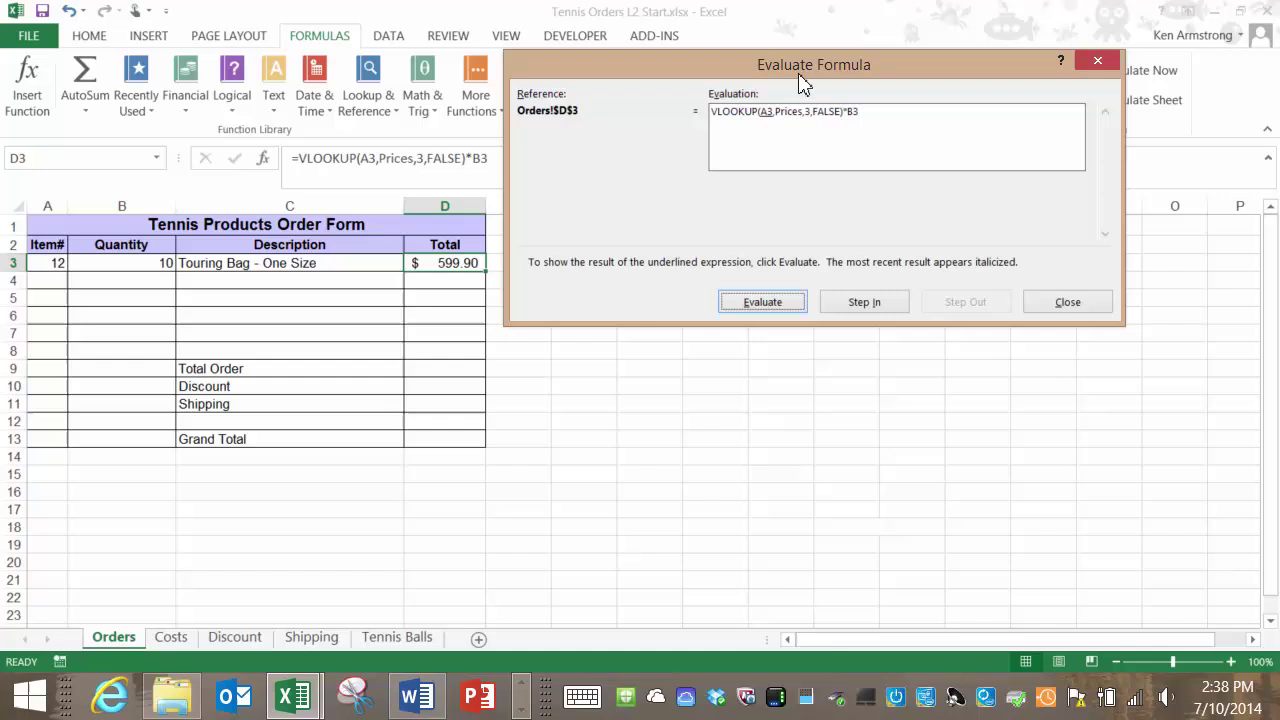
{"action": "left_click", "coordinate": [858, 304]}
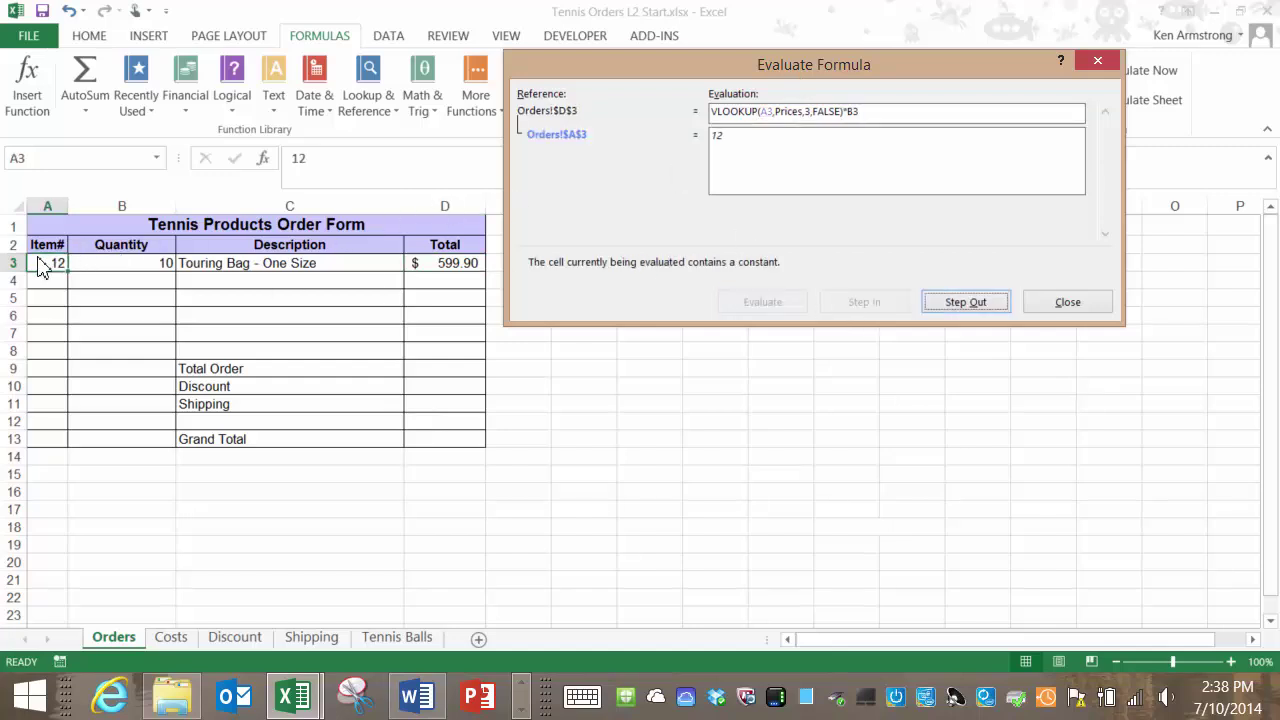
{"action": "left_click", "coordinate": [964, 301]}
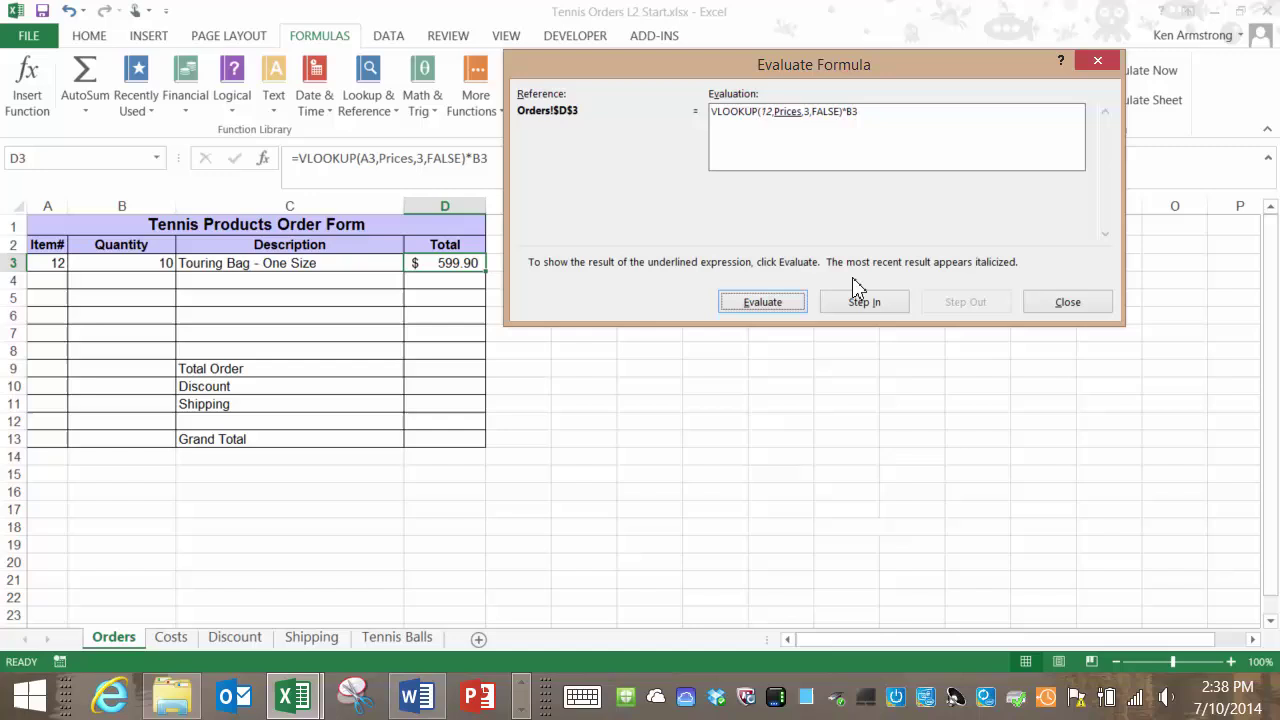
{"action": "left_click", "coordinate": [789, 304]}
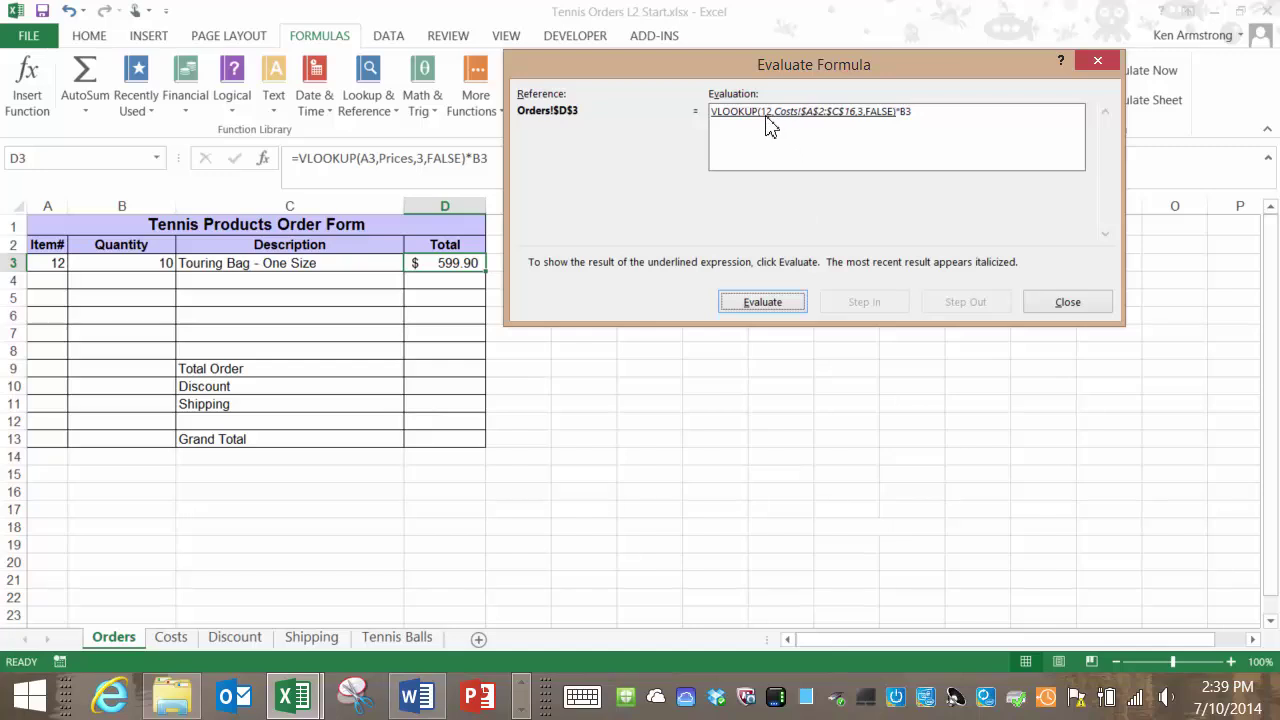
{"action": "left_click", "coordinate": [797, 304]}
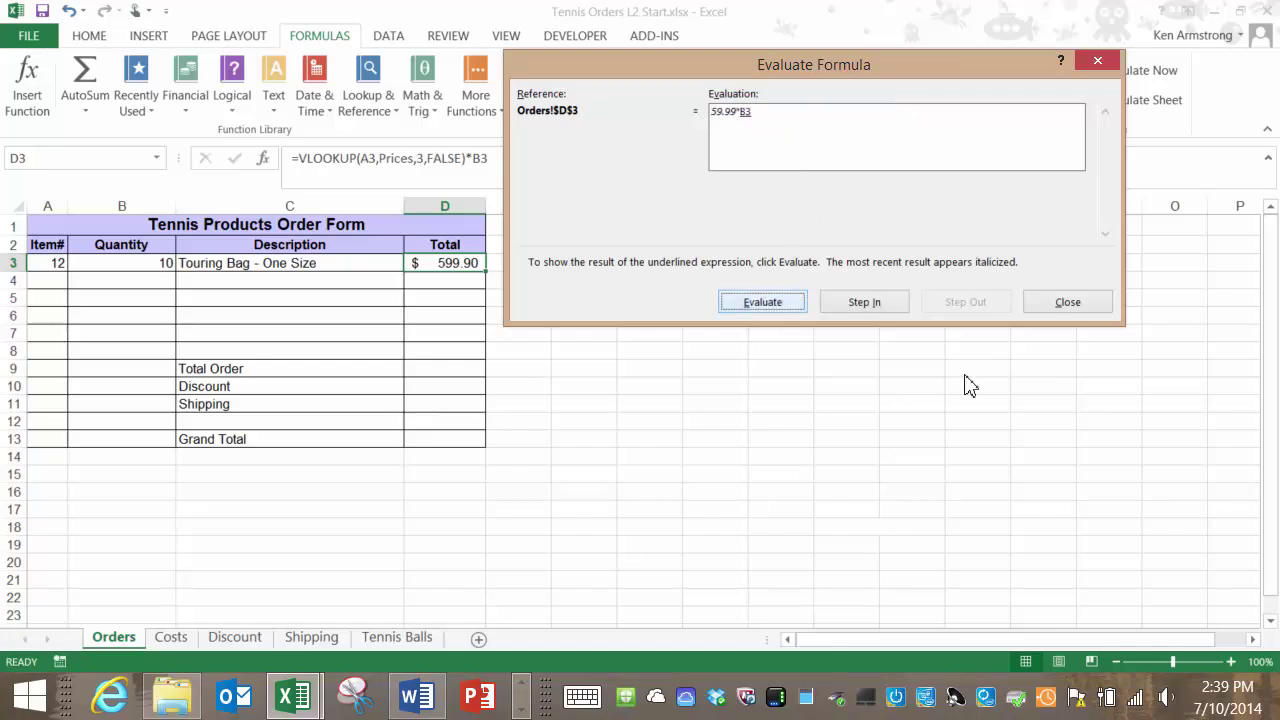
{"action": "left_click", "coordinate": [864, 303]}
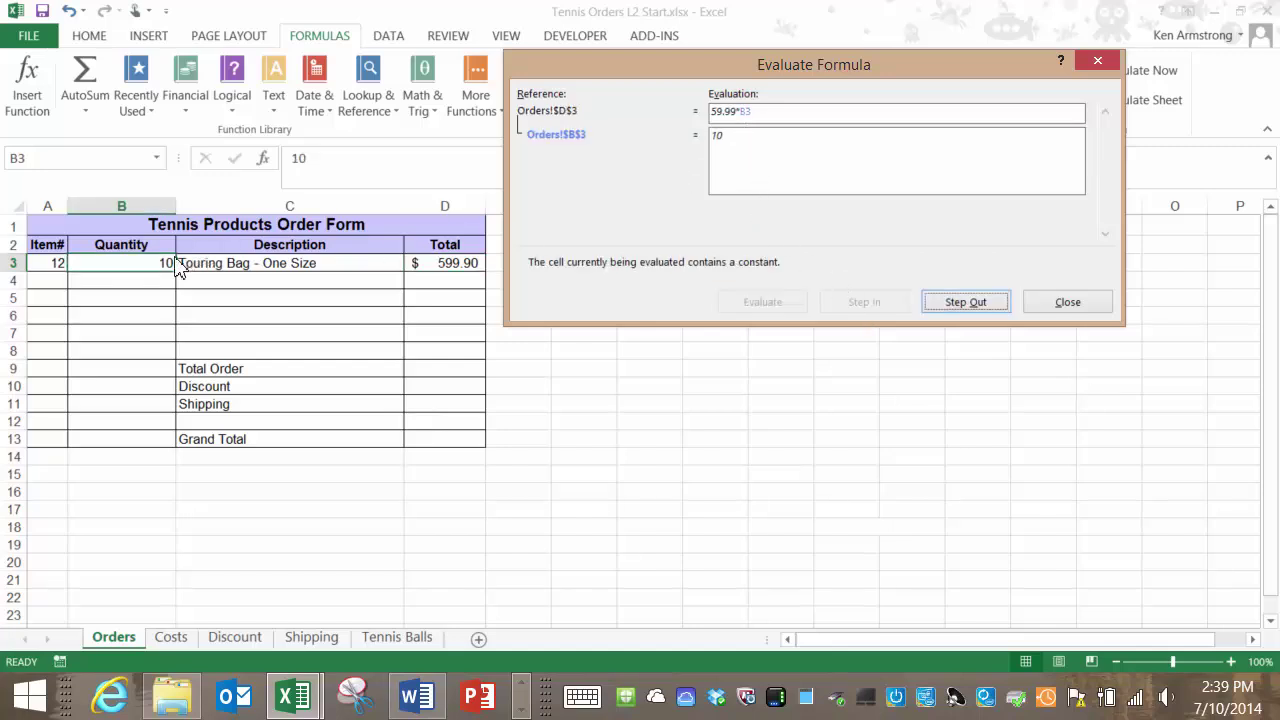
{"action": "left_click", "coordinate": [950, 303]}
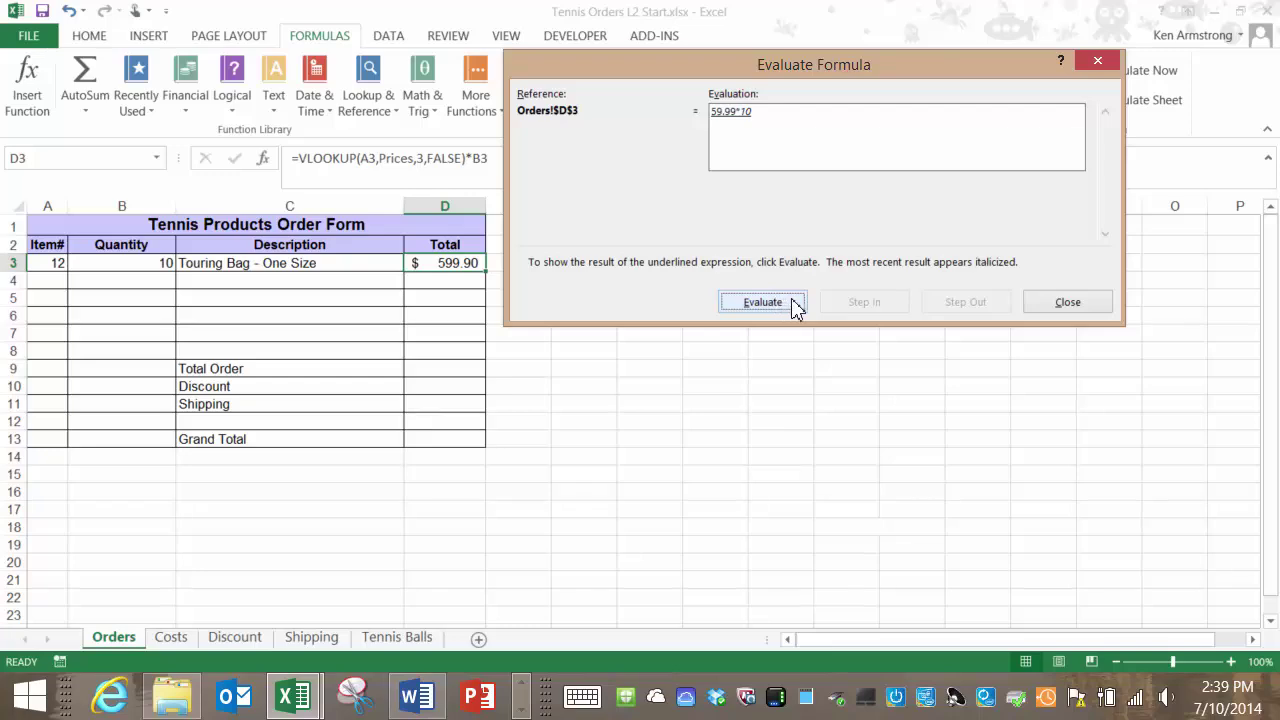
{"action": "left_click", "coordinate": [789, 303]}
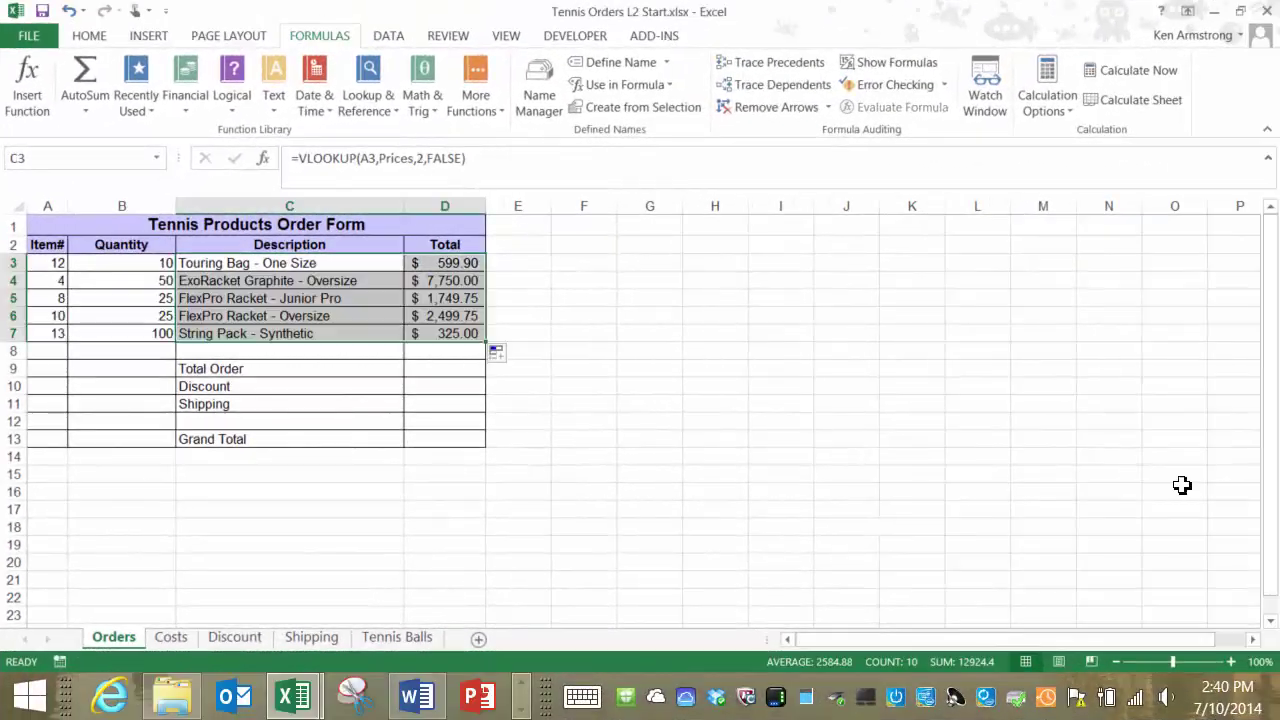
Calculate the Total Order in cell D9 of the Orders sheet as the SUM of D3:D8.
{"action": "left_click", "coordinate": [298, 300]}
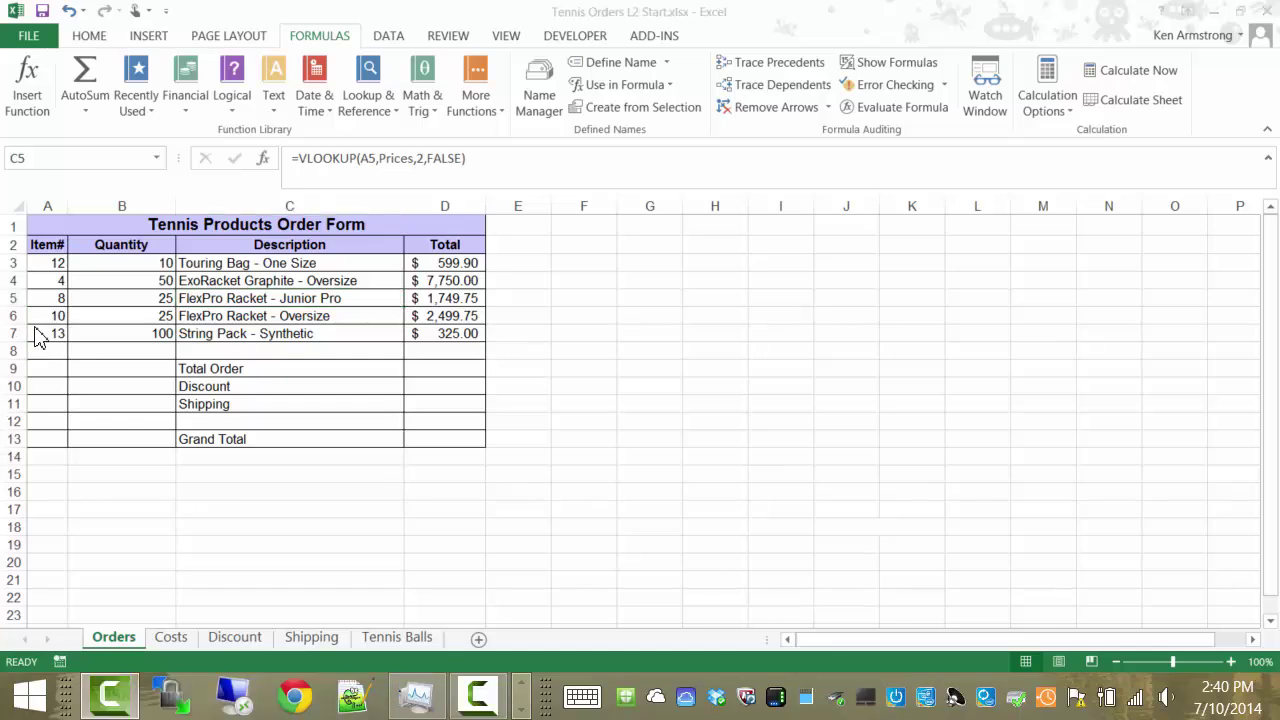
{"action": "left_click_drag", "start_coordinate": [215, 368], "coordinate": [286, 436]}
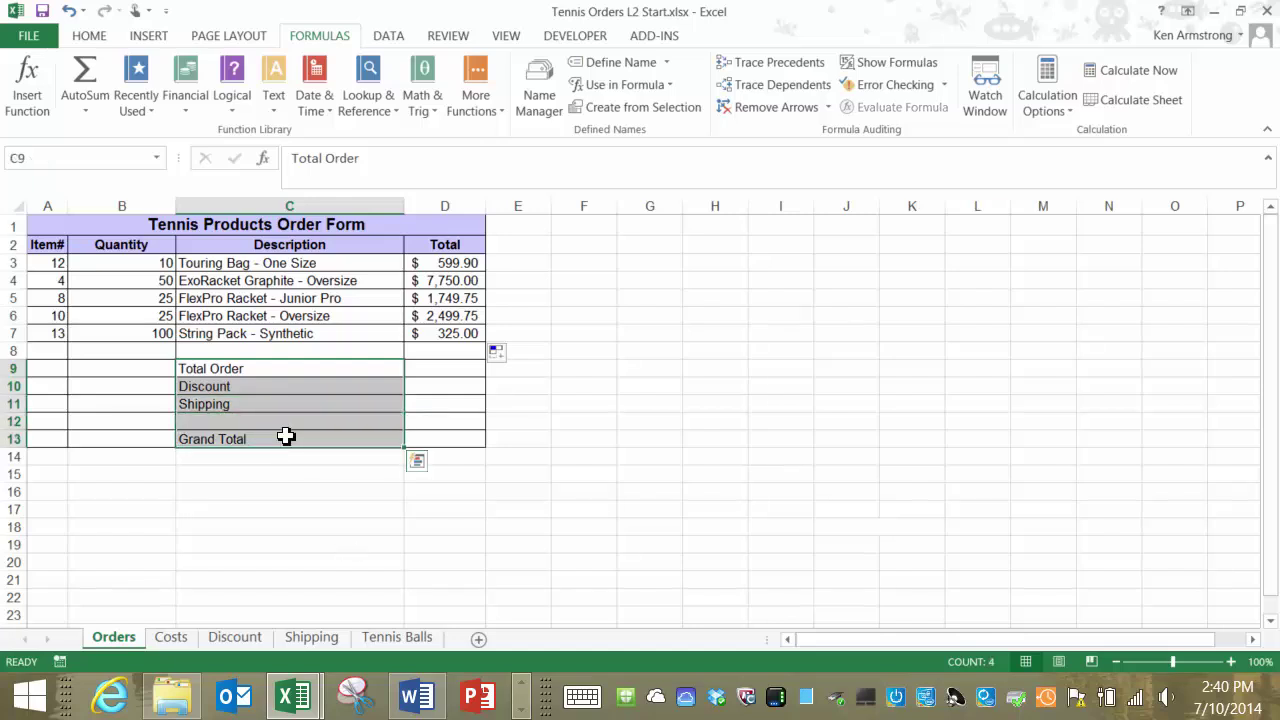
{"action": "left_click", "coordinate": [414, 370]}
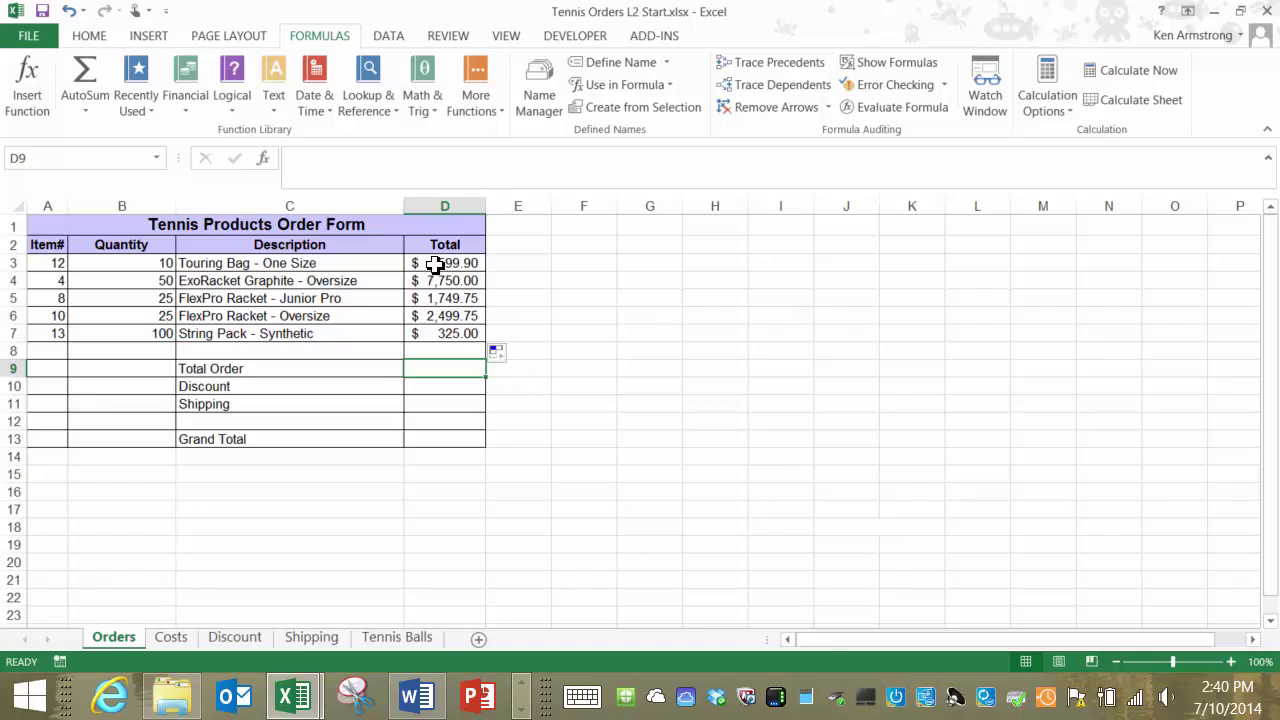
{"action": "left_click_drag", "start_coordinate": [435, 263], "coordinate": [452, 334]}
{"action": "left_click", "coordinate": [448, 372]}
{"action": "type", "text": "=sum("}
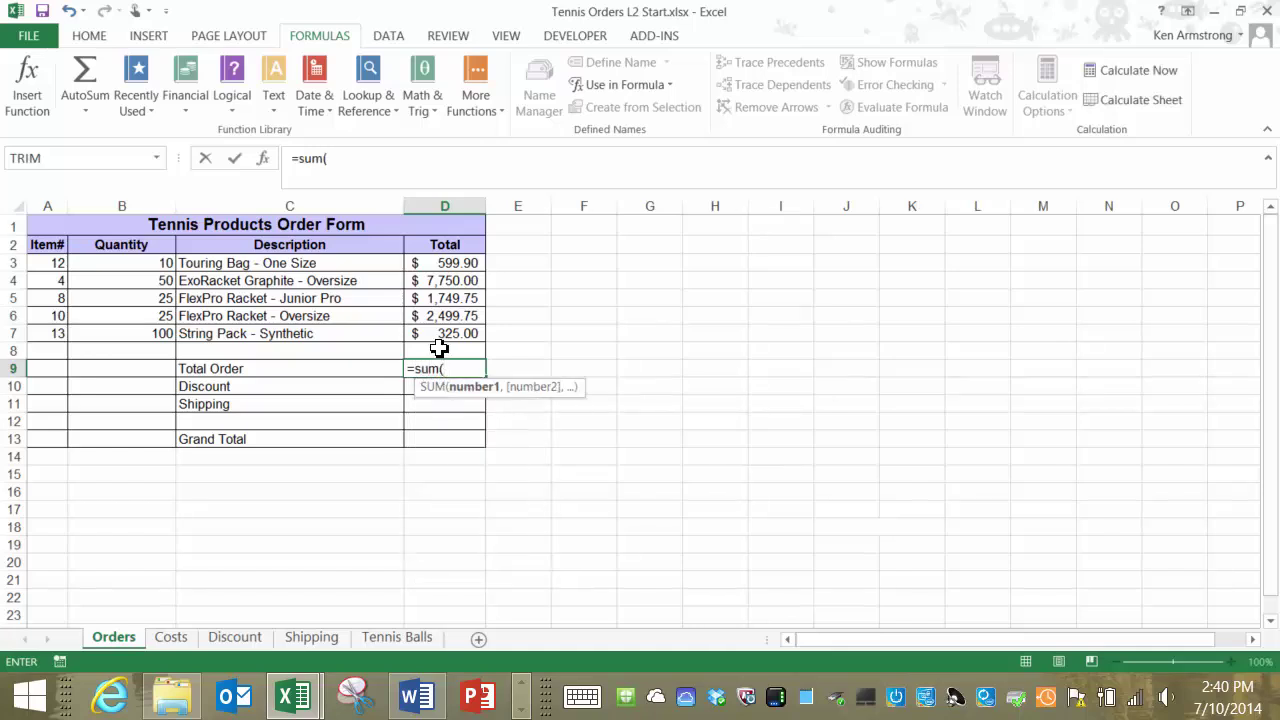
{"action": "left_click_drag", "start_coordinate": [443, 348], "coordinate": [457, 263]}
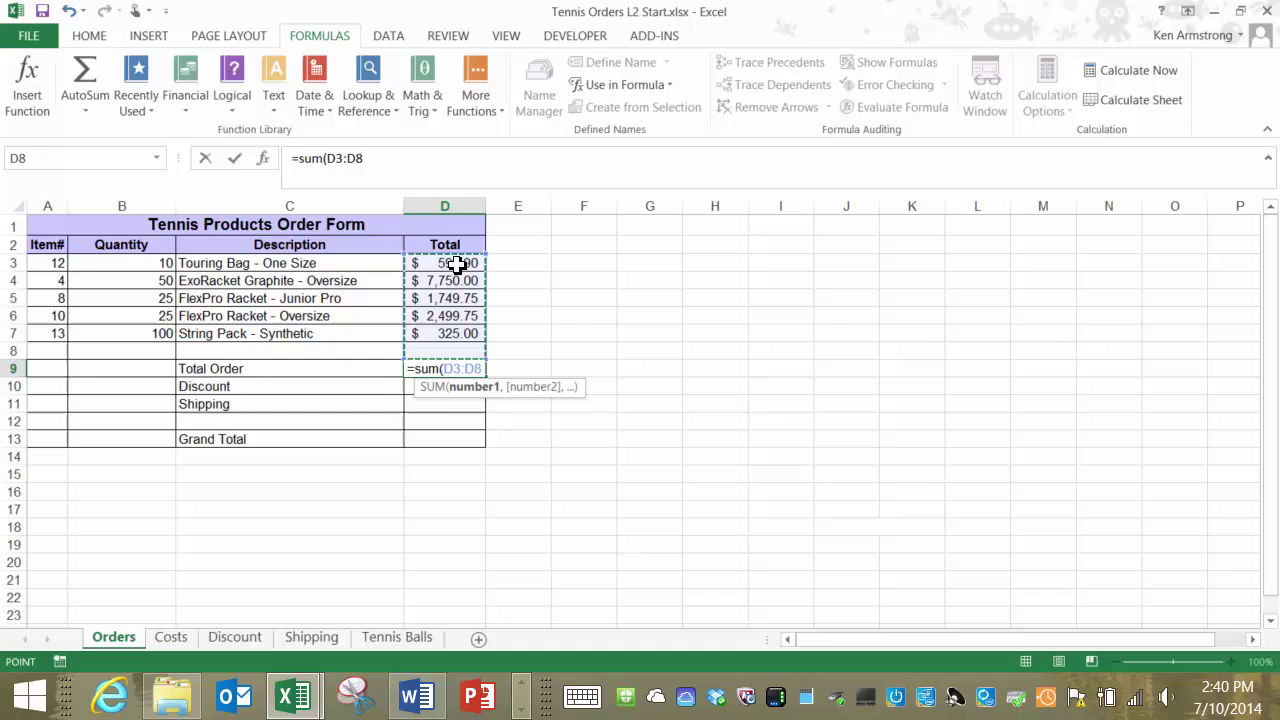
{"action": "type", "text": ")"}
{"action": "key", "text": "Return"}
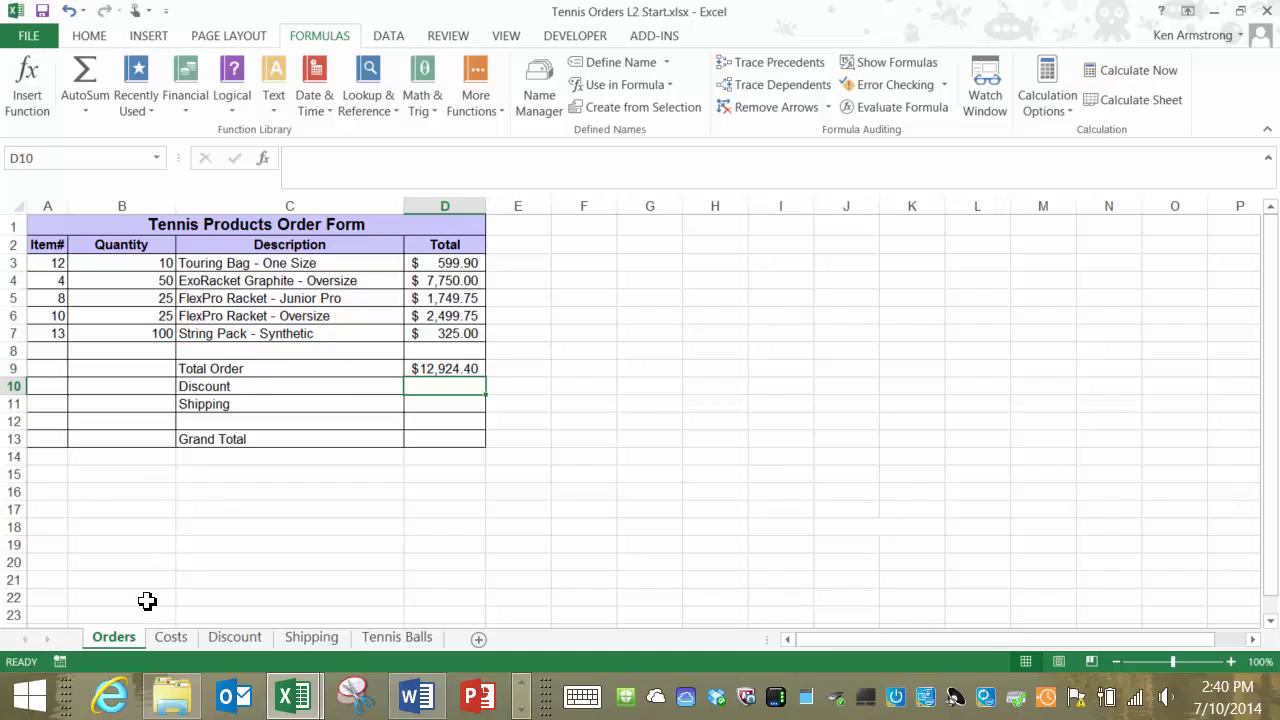
Examine the discount tiers on the Discount sheet, row by row, with their order values and descriptions.
{"action": "left_click", "coordinate": [238, 640]}
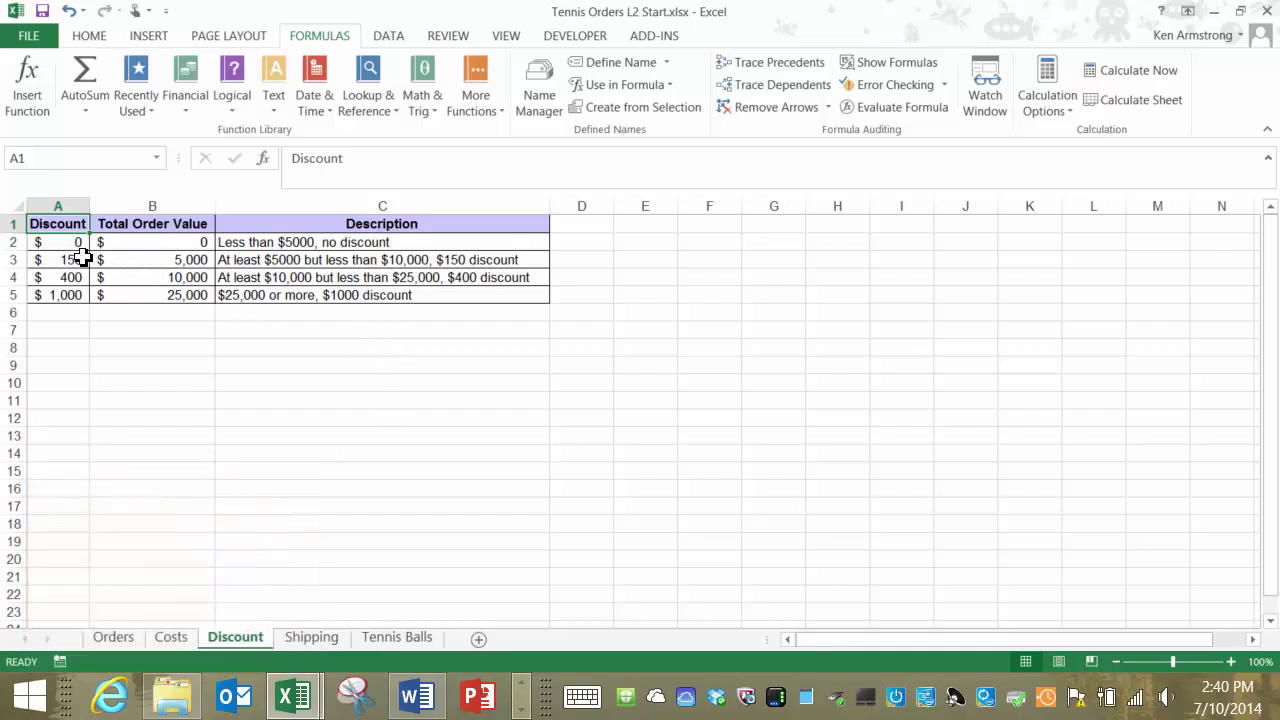
{"action": "left_click_drag", "start_coordinate": [71, 259], "coordinate": [71, 242]}
{"action": "key", "text": "ctrl+c"}
{"action": "key", "text": "Escape"}
{"action": "left_click", "coordinate": [130, 259]}
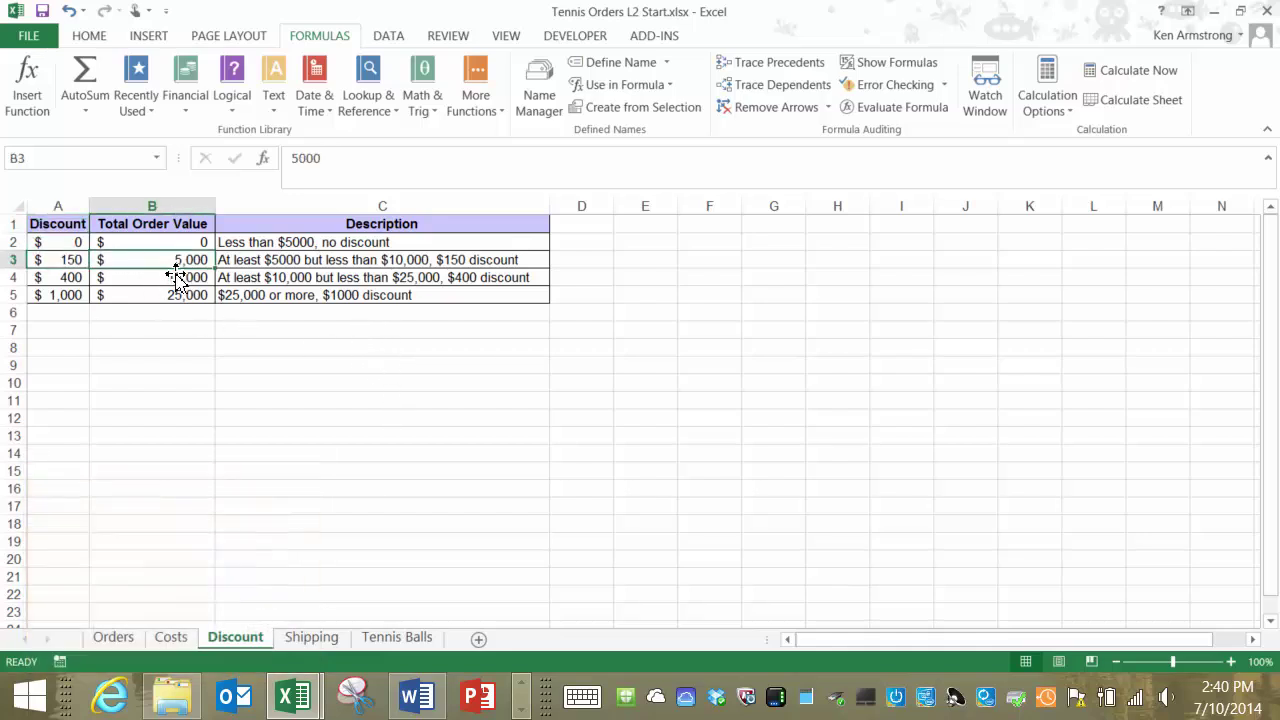
{"action": "left_click", "coordinate": [284, 262]}
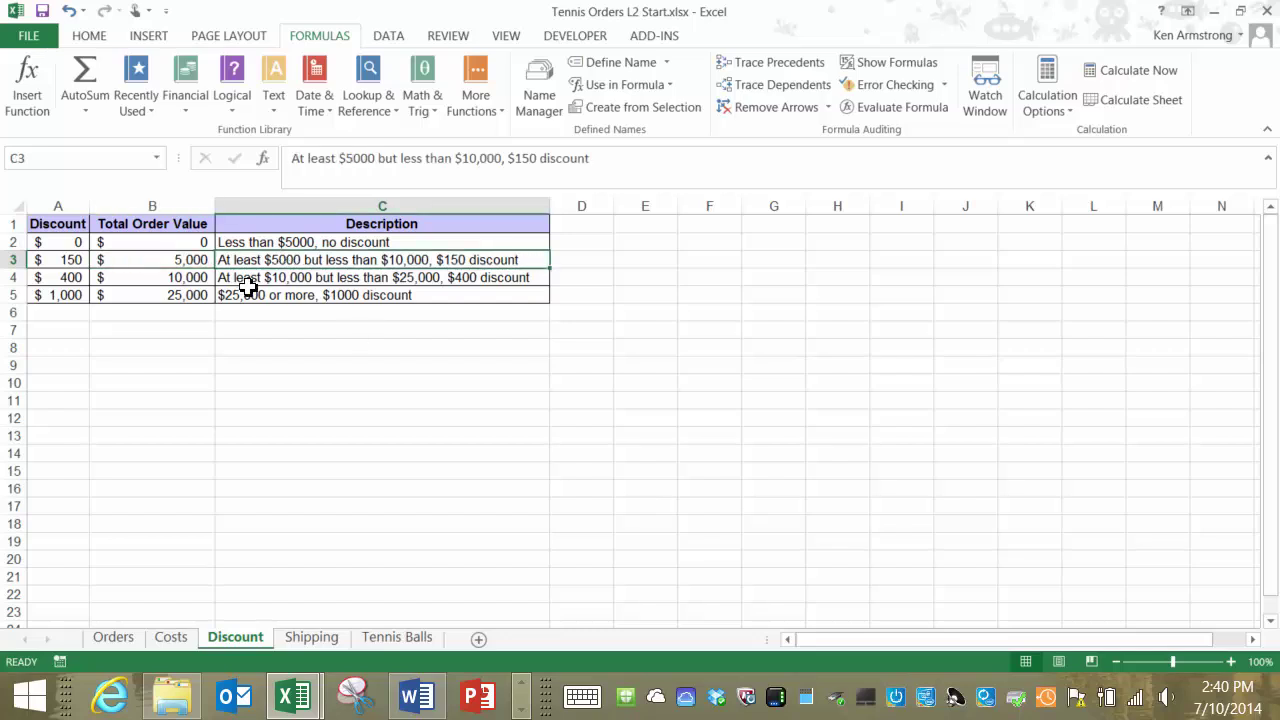
{"action": "left_click", "coordinate": [66, 277]}
{"action": "left_click", "coordinate": [175, 277]}
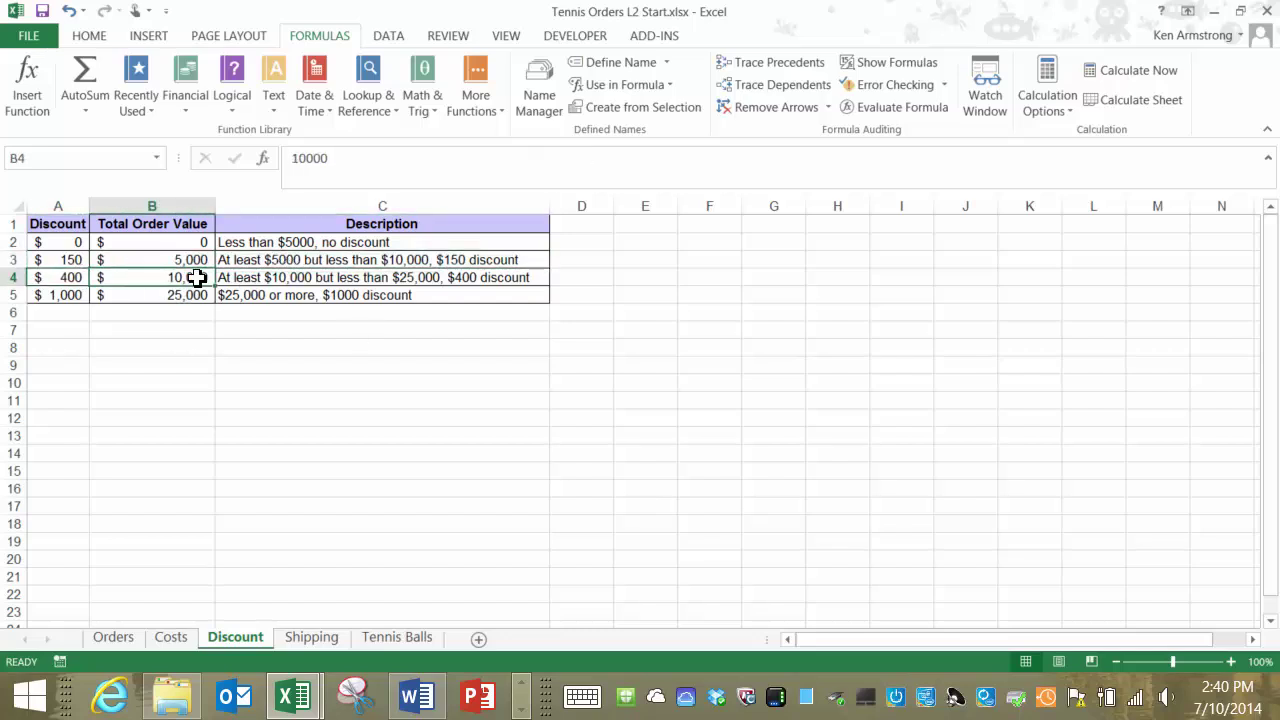
{"action": "left_click", "coordinate": [258, 277]}
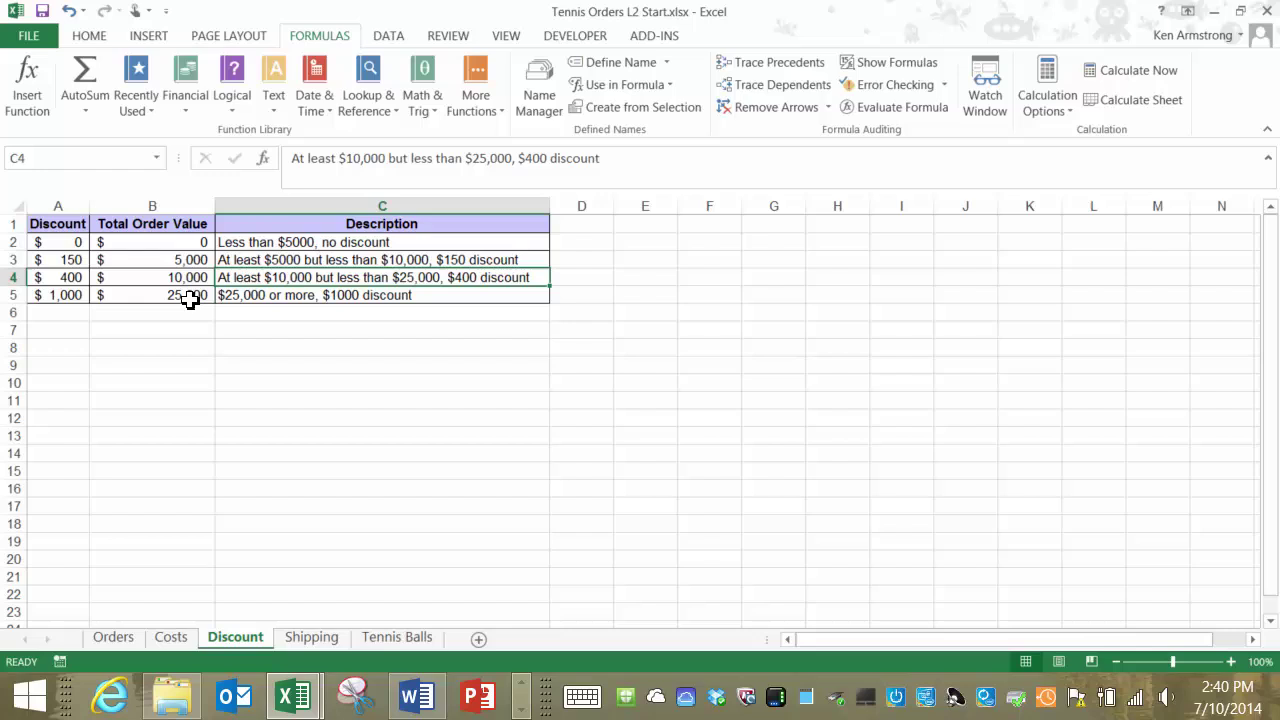
{"action": "left_click", "coordinate": [70, 295]}
{"action": "left_click", "coordinate": [148, 293]}
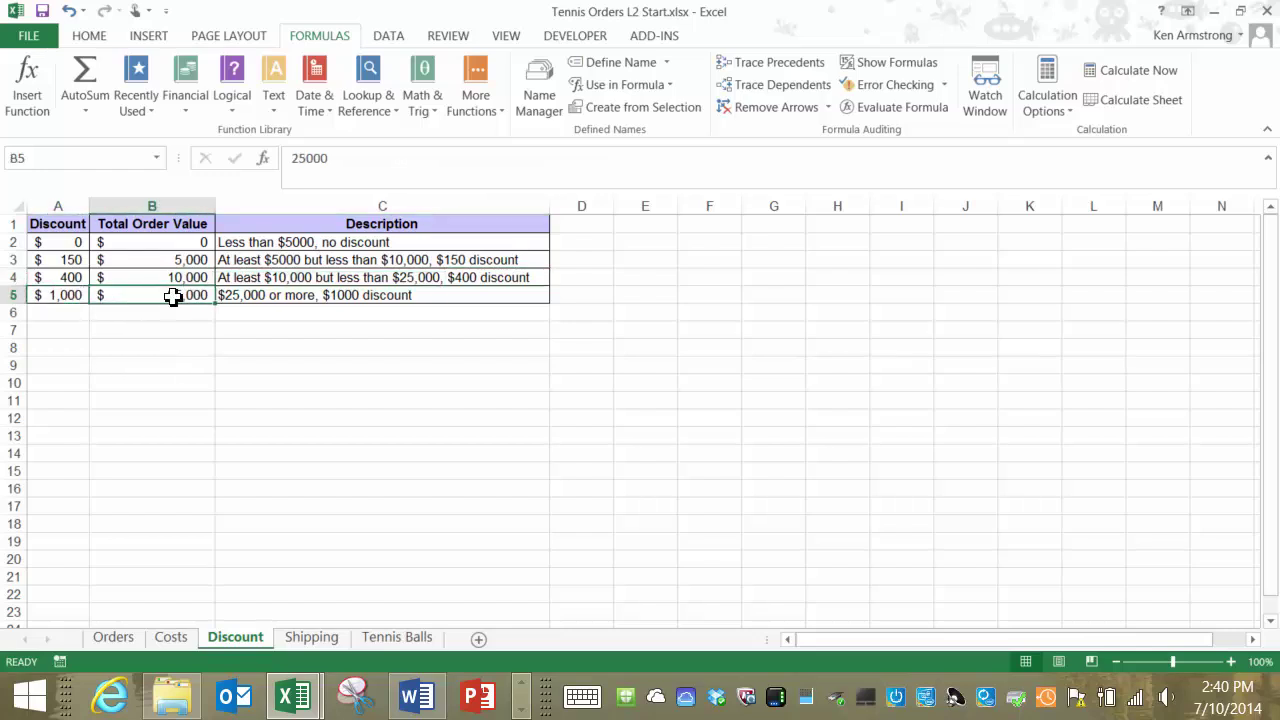
{"action": "left_click", "coordinate": [250, 297]}
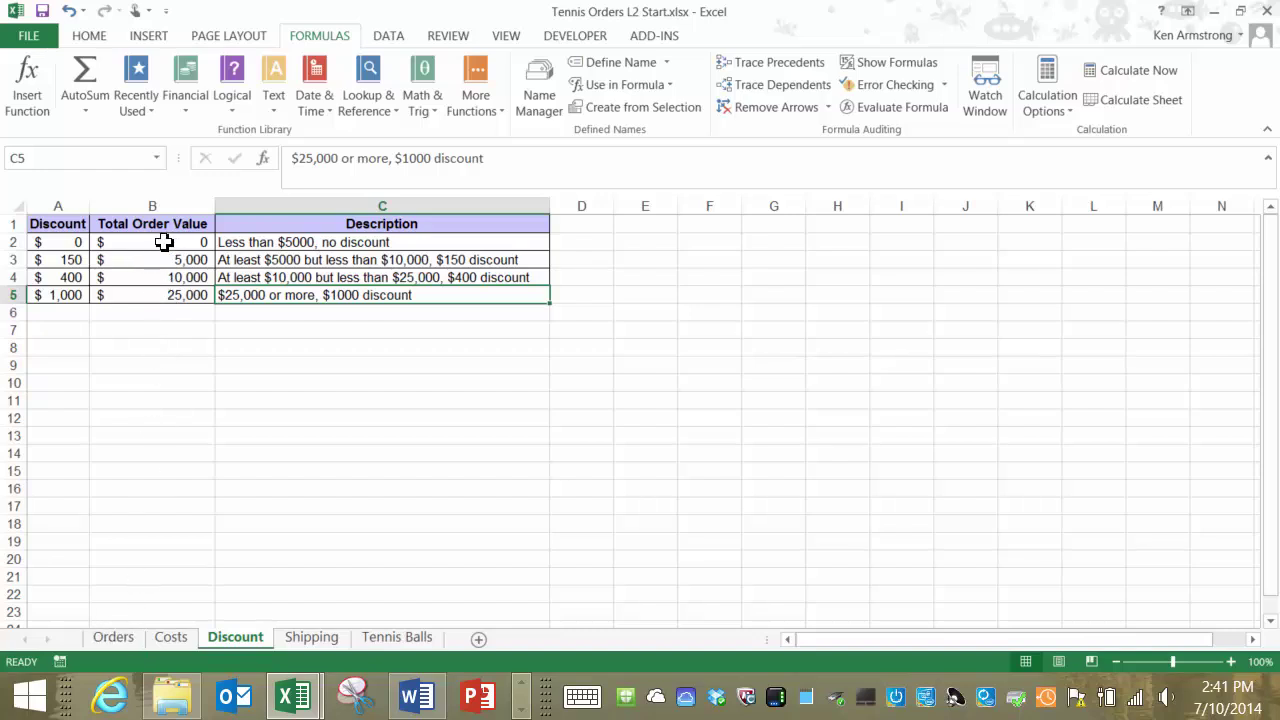
Compare the order of the lookup values in B2:B5 and the discounts in A2:A5 on the Discount sheet.
{"action": "left_click_drag", "start_coordinate": [163, 243], "coordinate": [152, 295]}
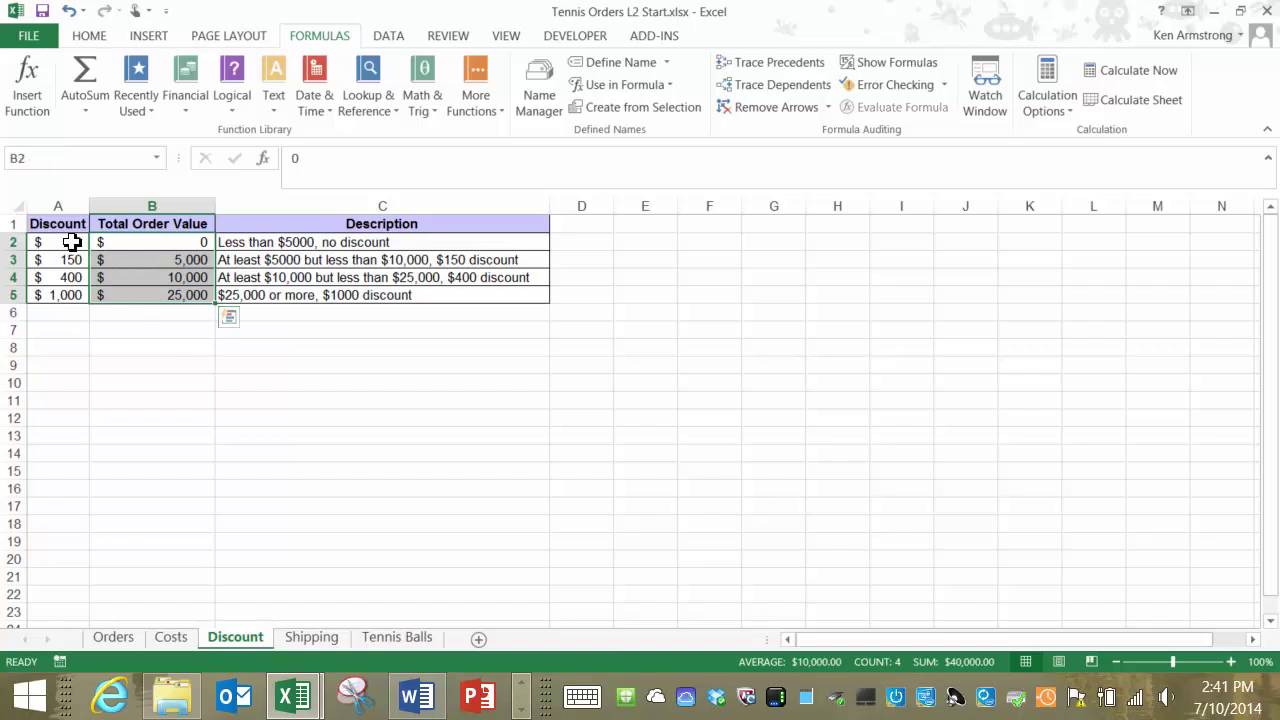
{"action": "left_click_drag", "start_coordinate": [72, 243], "coordinate": [63, 294]}
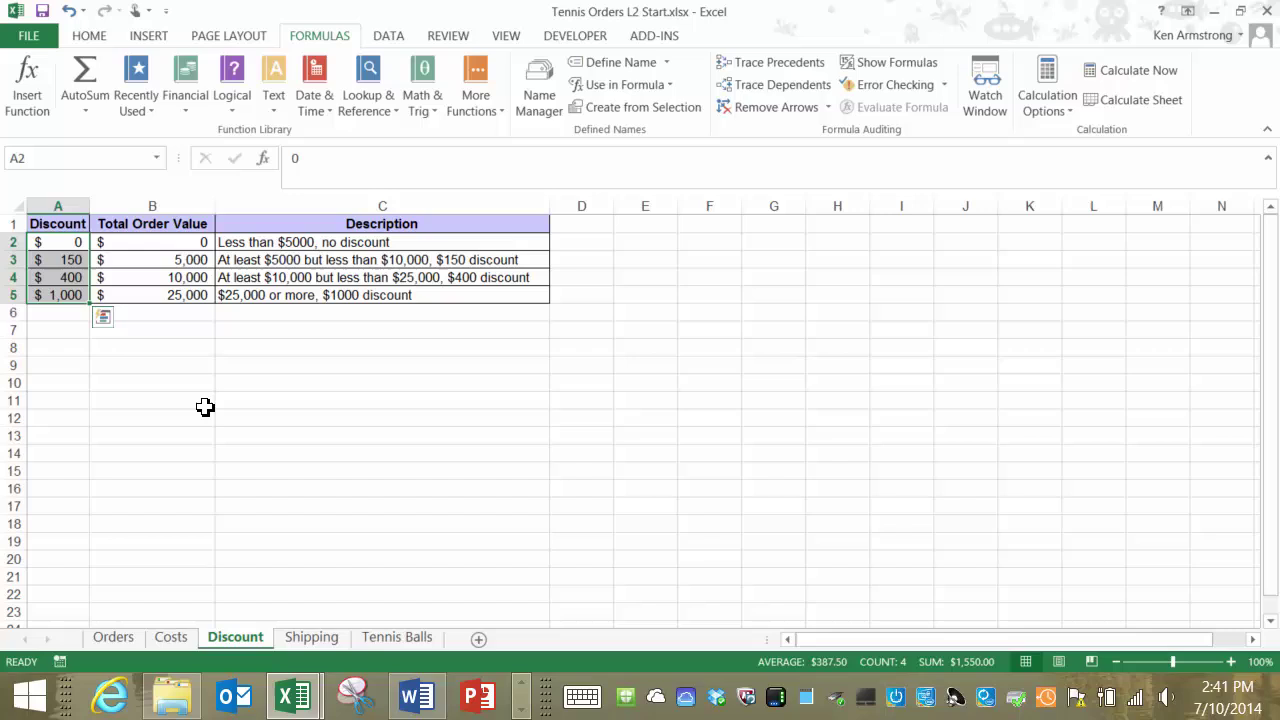
{"action": "left_click", "coordinate": [178, 250]}
{"action": "left_click_drag", "start_coordinate": [178, 252], "coordinate": [168, 295]}
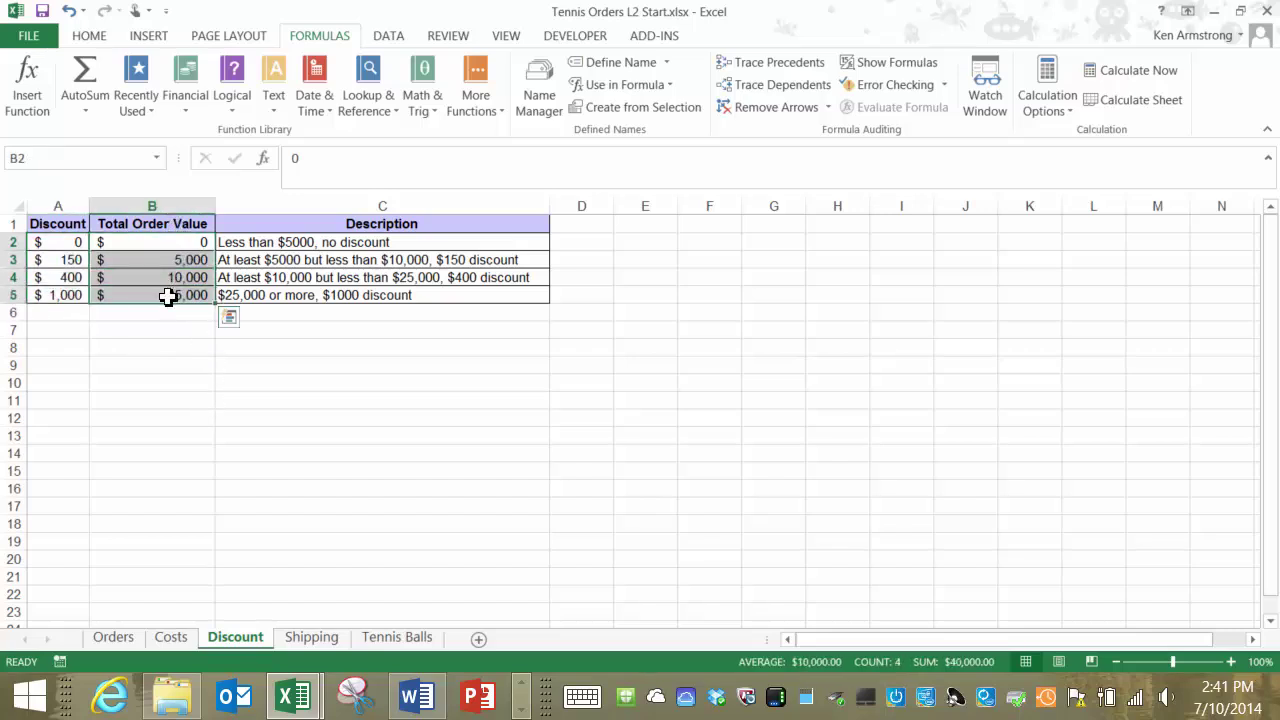
{"action": "left_click", "coordinate": [62, 250]}
{"action": "left_click_drag", "start_coordinate": [62, 250], "coordinate": [63, 291]}
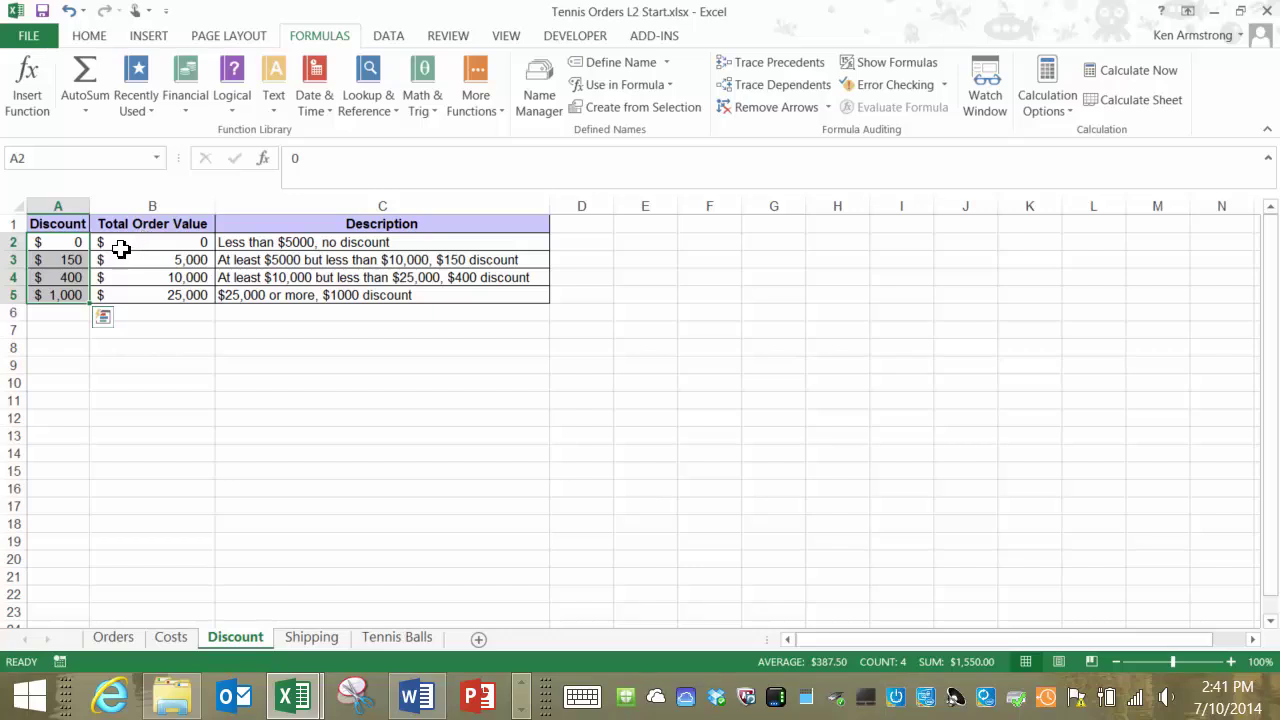
Insert a blank column before the Discount column and move the Total Order Value column into it.
{"action": "left_click", "coordinate": [61, 205]}
{"action": "right_click", "coordinate": [60, 207]}
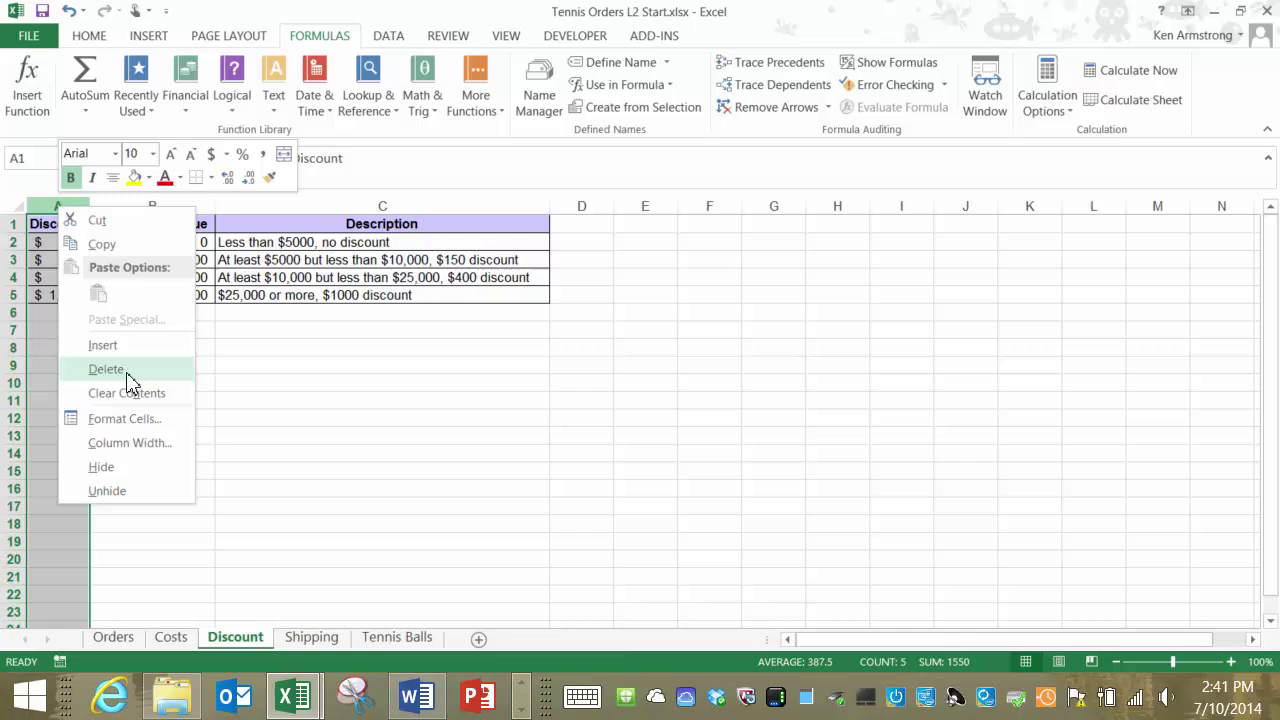
{"action": "left_click", "coordinate": [105, 345]}
{"action": "left_click", "coordinate": [172, 208]}
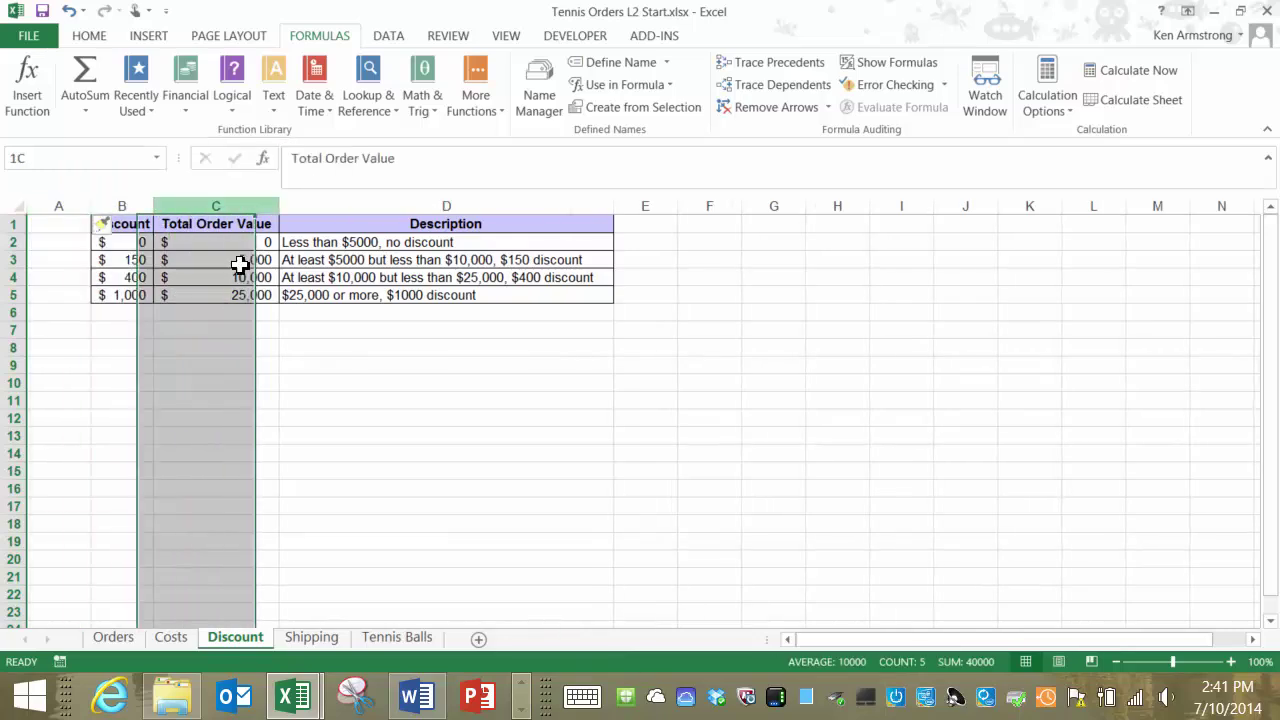
{"action": "left_click_drag", "start_coordinate": [240, 264], "coordinate": [78, 254]}
Delete the emptied column C between the Discount and Description columns.
{"action": "left_click", "coordinate": [247, 206]}
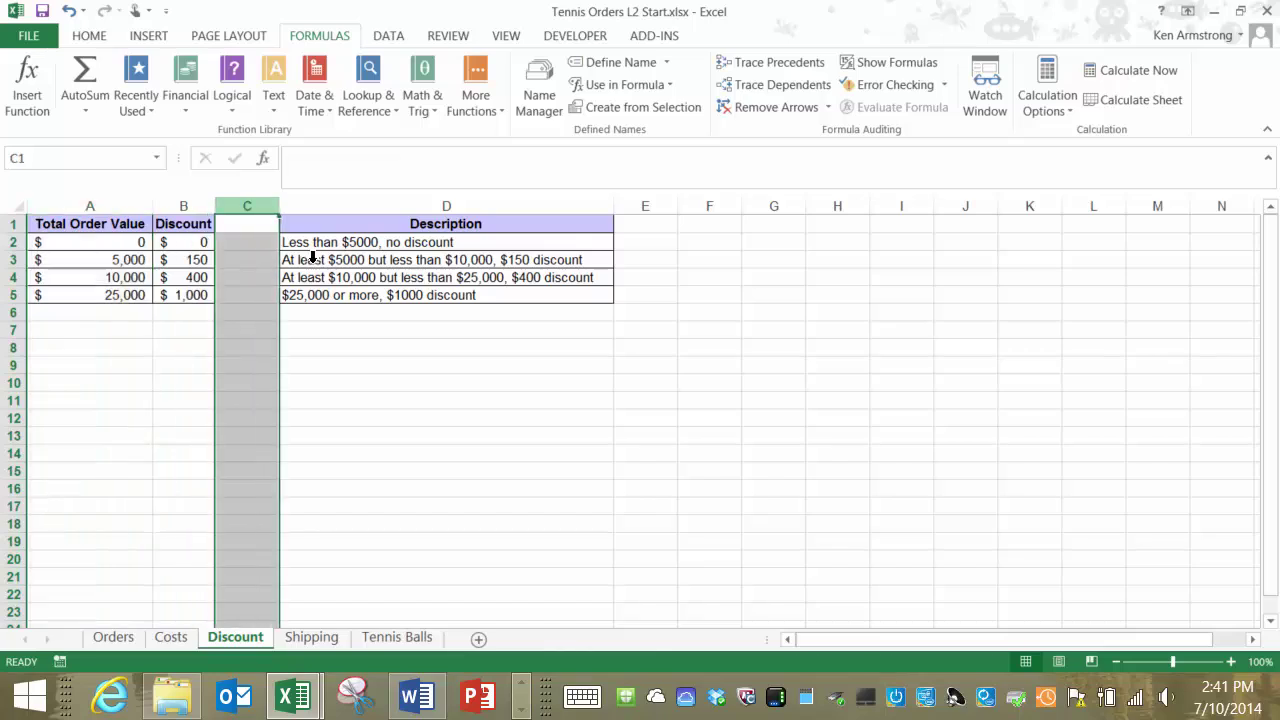
{"action": "right_click", "coordinate": [250, 207]}
{"action": "left_click", "coordinate": [294, 367]}
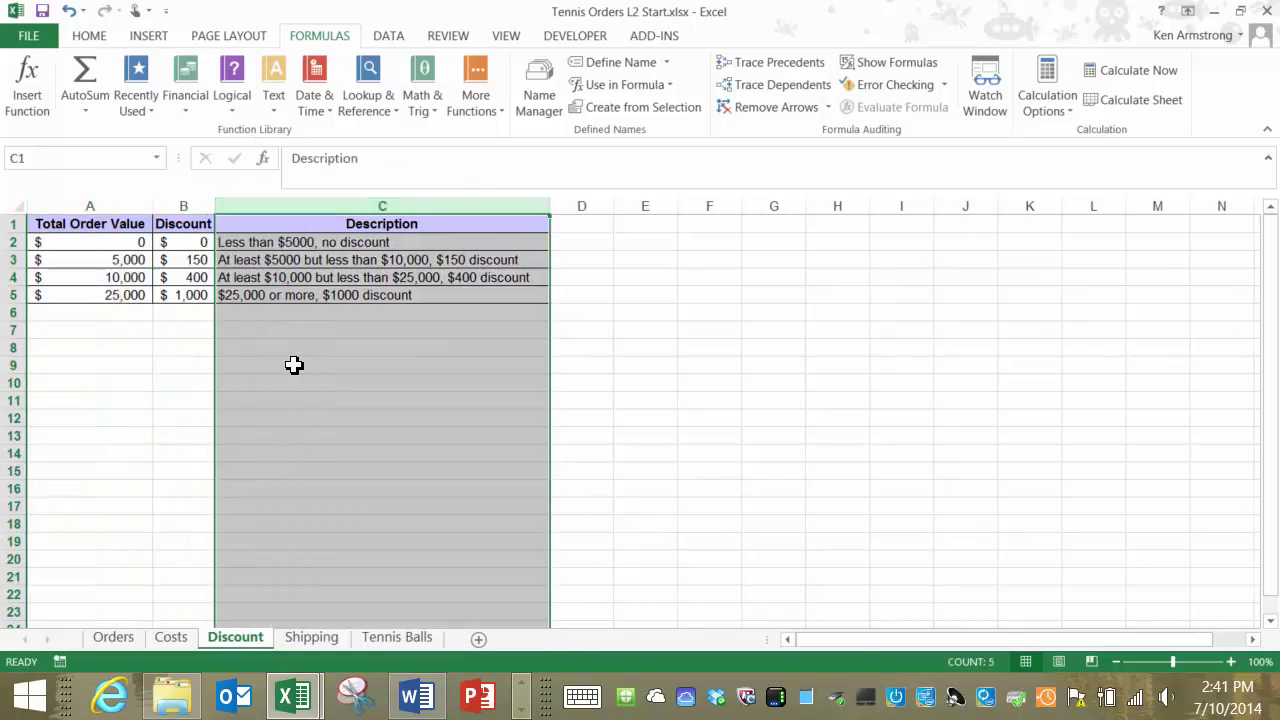
{"action": "left_click", "coordinate": [60, 277]}
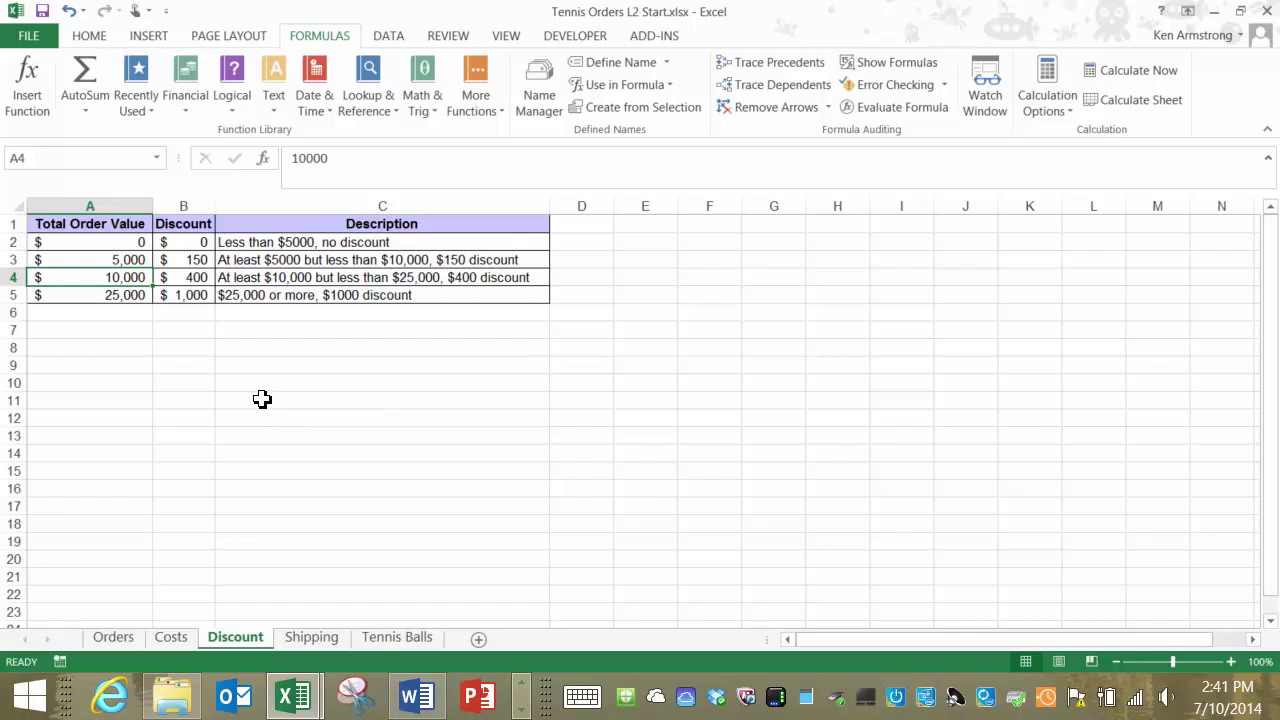
Undo the column deletion, move and insertion on the Discount sheet.
{"action": "key", "text": "ctrl+z"}
{"action": "key", "text": "ctrl+z"}
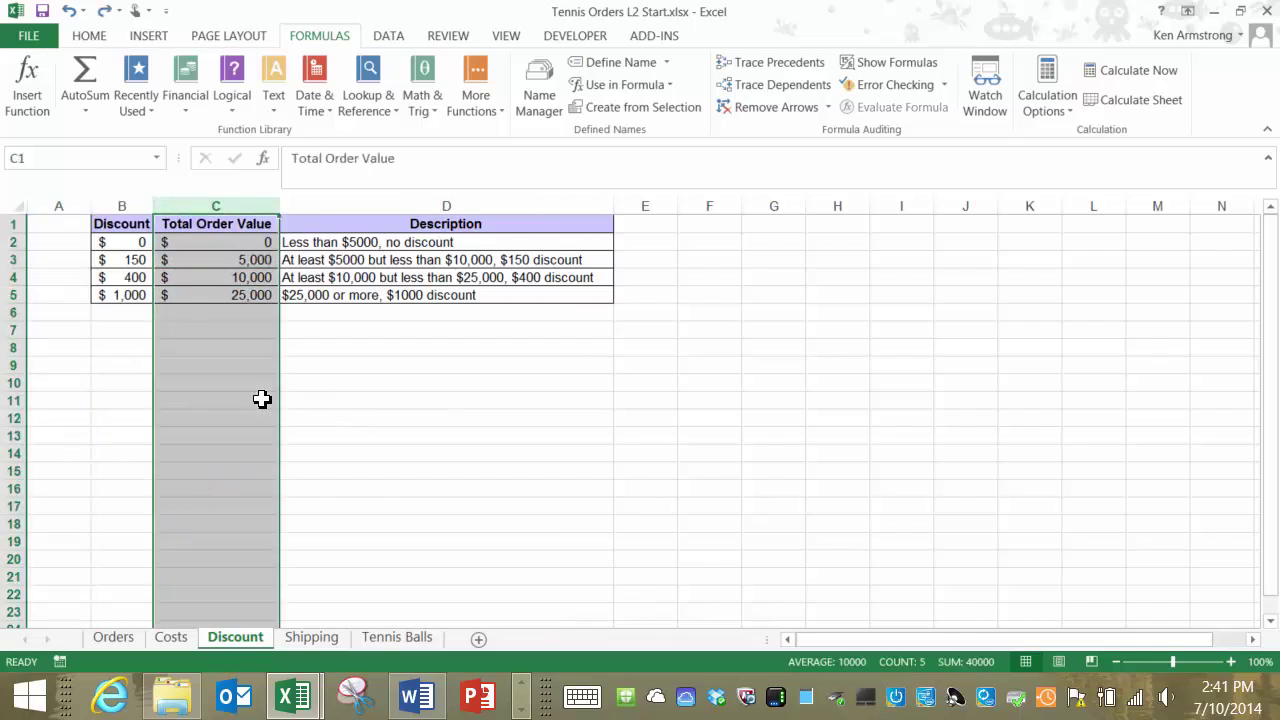
{"action": "key", "text": "ctrl+z"}
{"action": "left_click", "coordinate": [204, 364]}
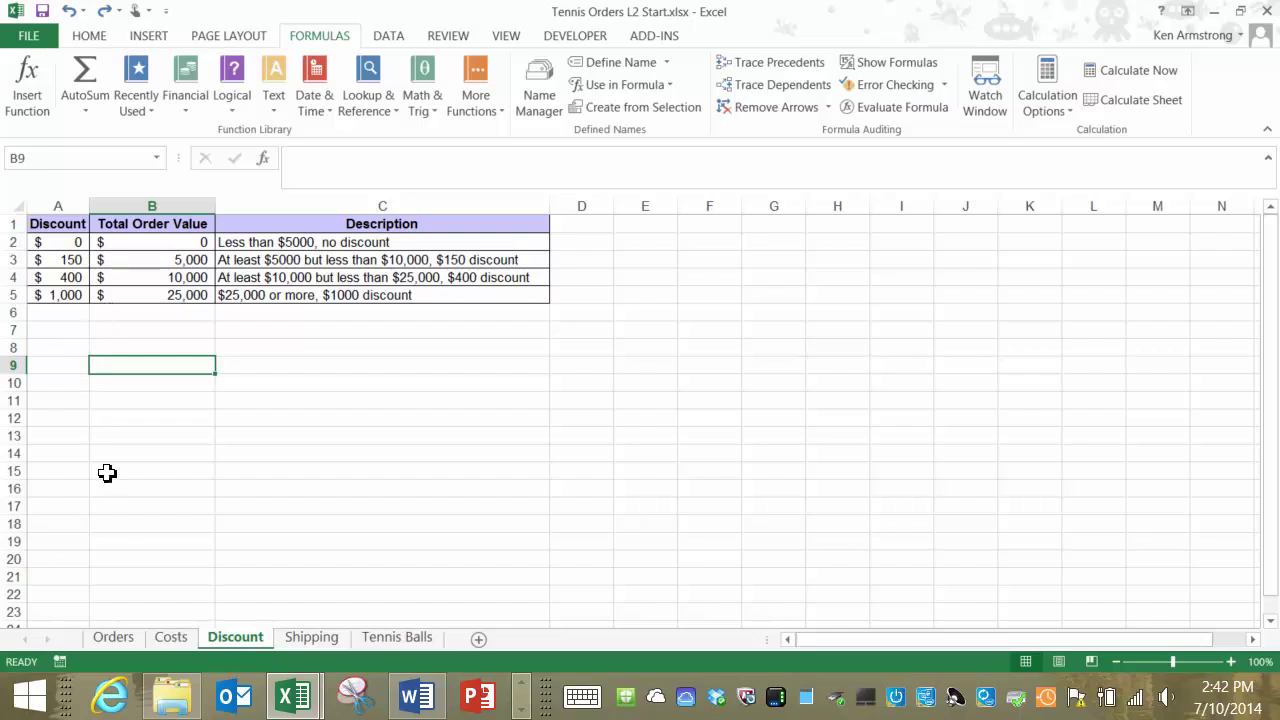
Start a LOOKUP formula in the Discount cell D10 of the Orders sheet with D9 as the lookup value.
{"action": "left_click", "coordinate": [115, 640]}
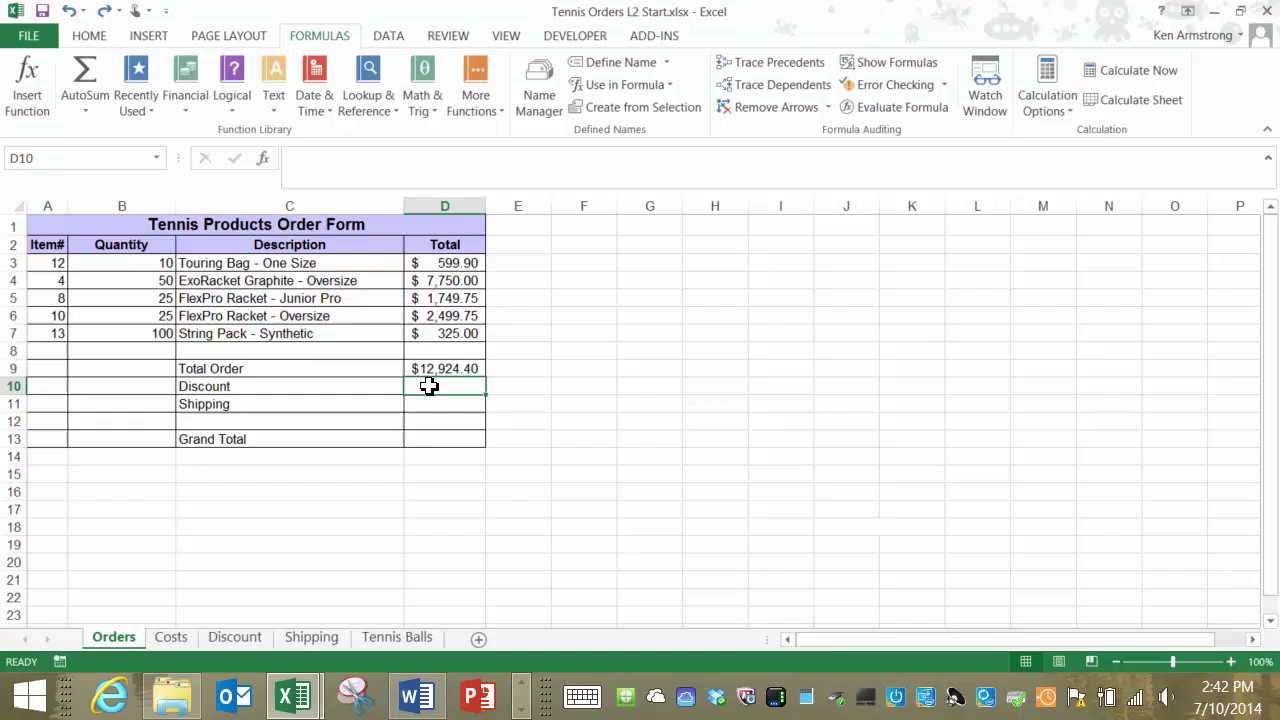
{"action": "type", "text": "="}
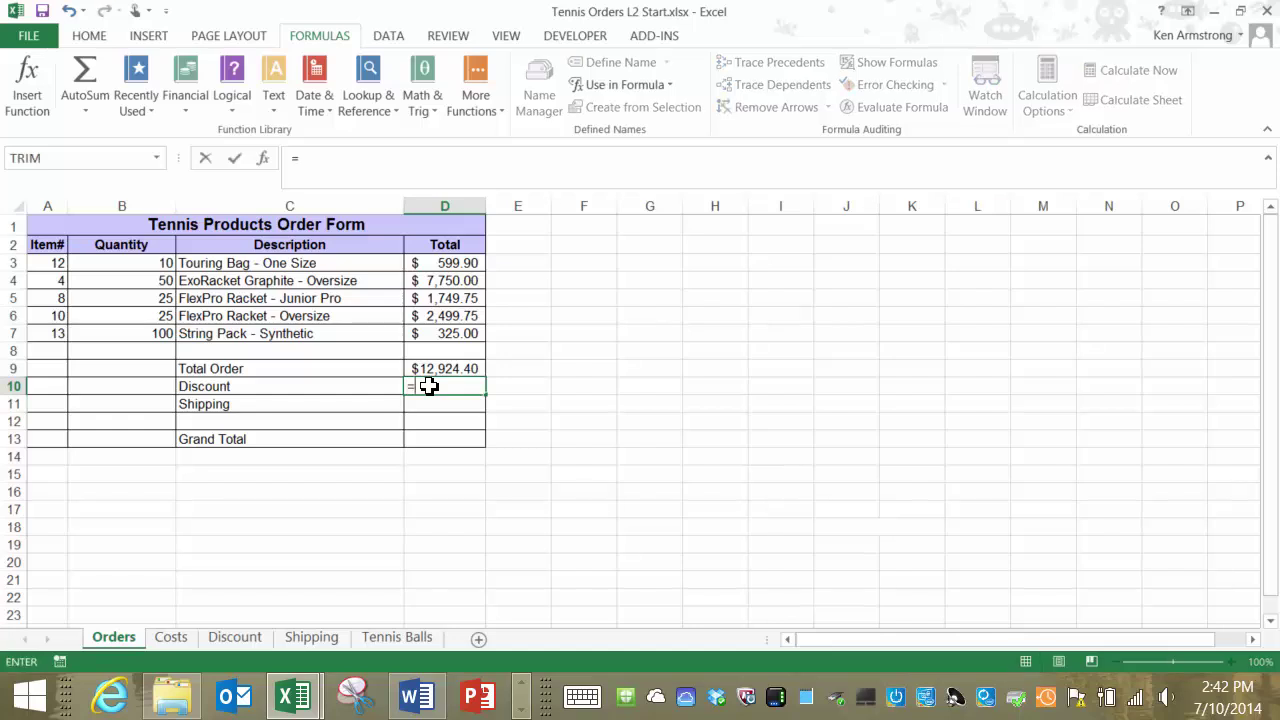
{"action": "type", "text": "look"}
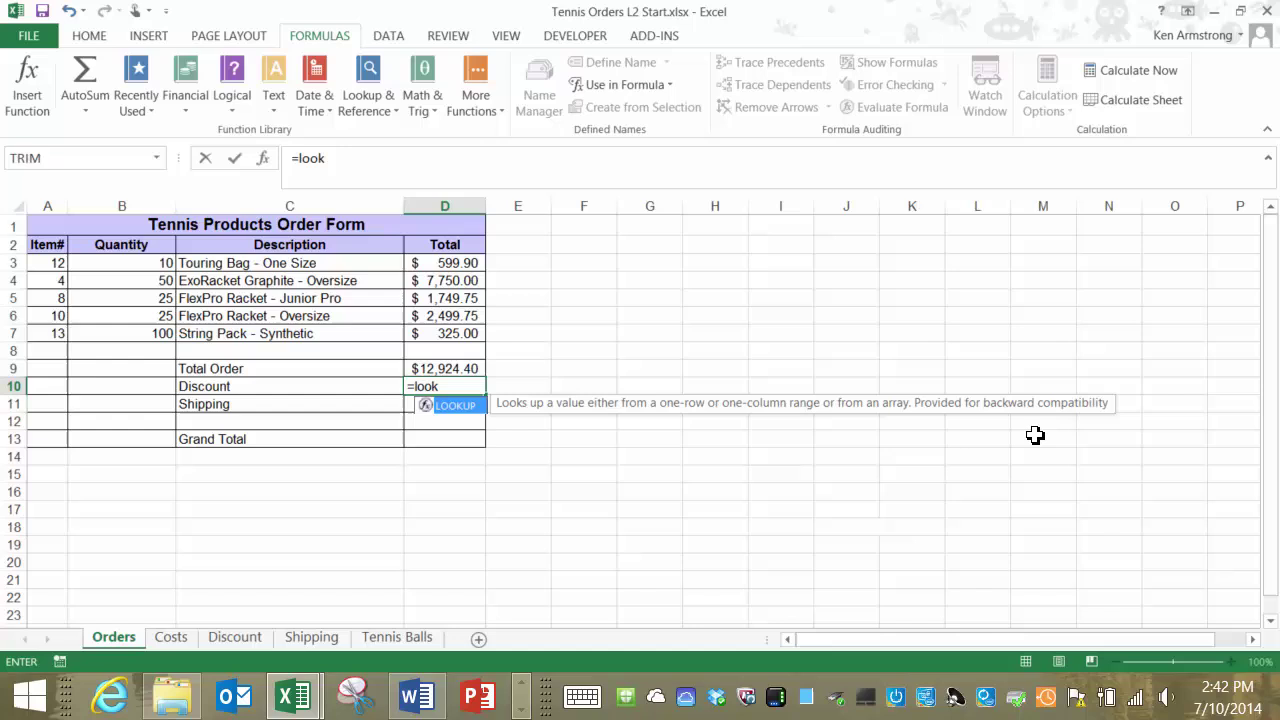
{"action": "key", "text": "Tab"}
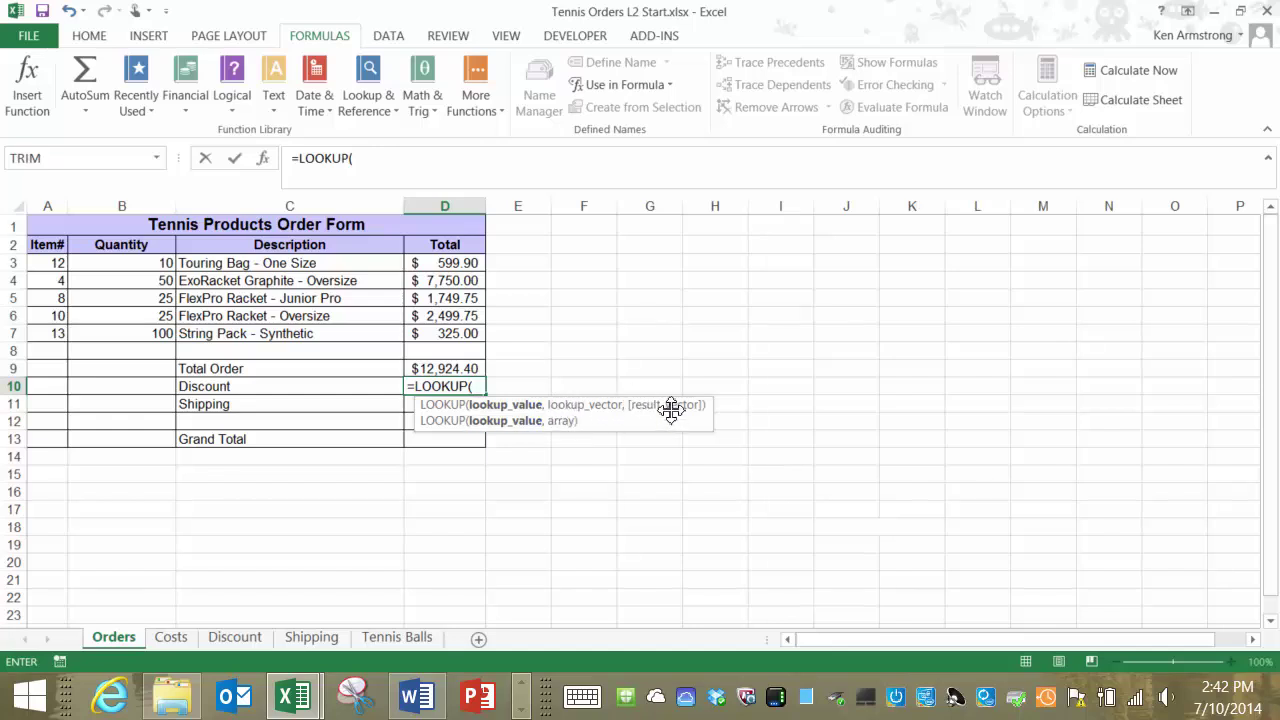
{"action": "type", "text": ",,"}
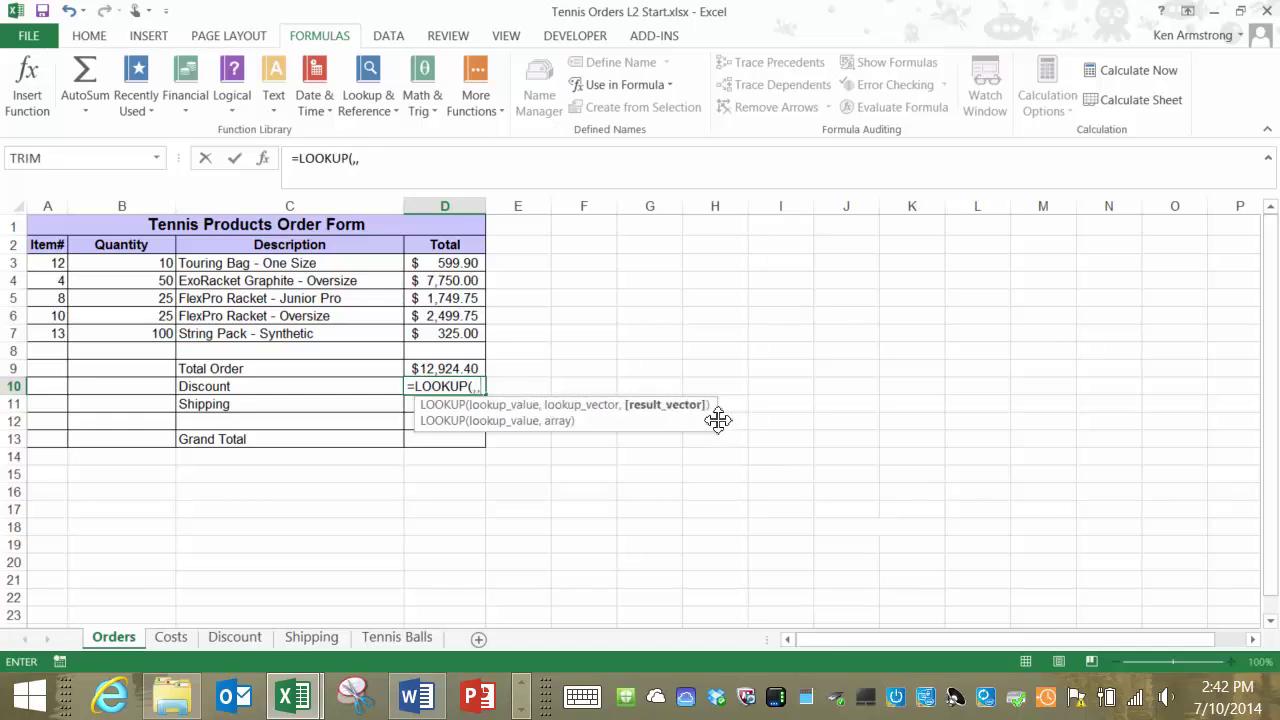
{"action": "key", "text": "BackSpace"}
{"action": "key", "text": "BackSpace"}
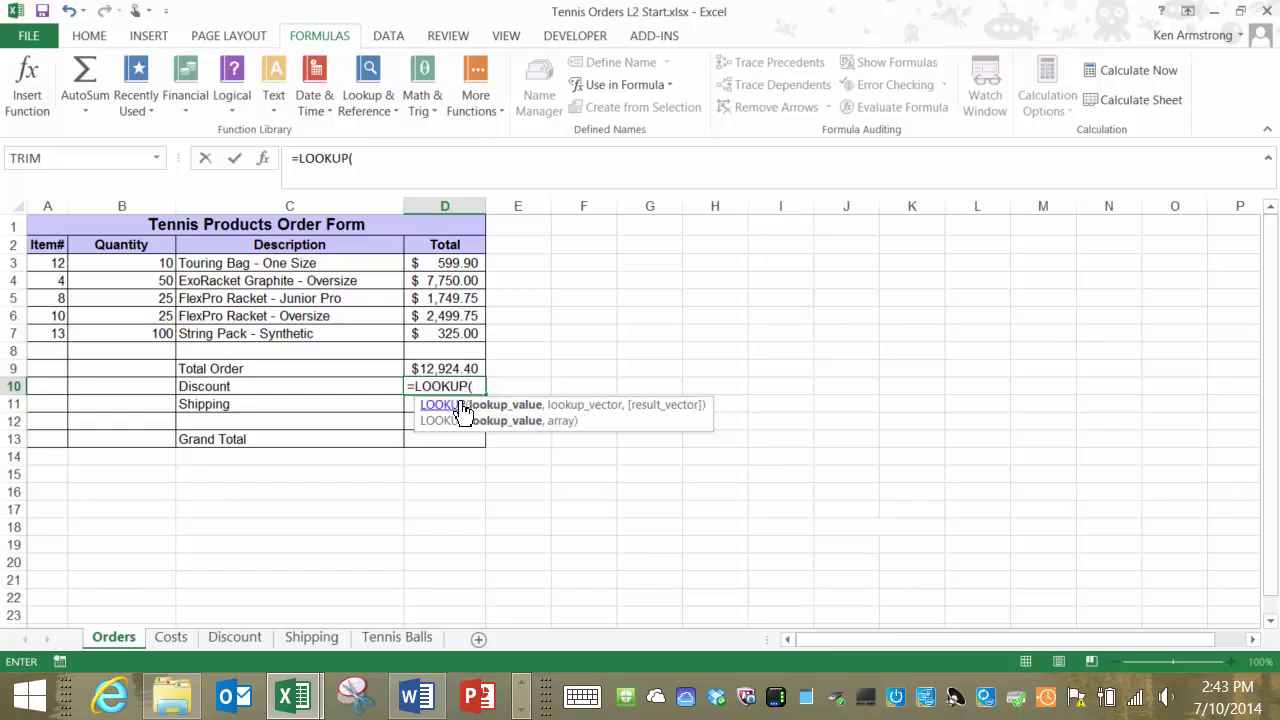
{"action": "left_click", "coordinate": [446, 369]}
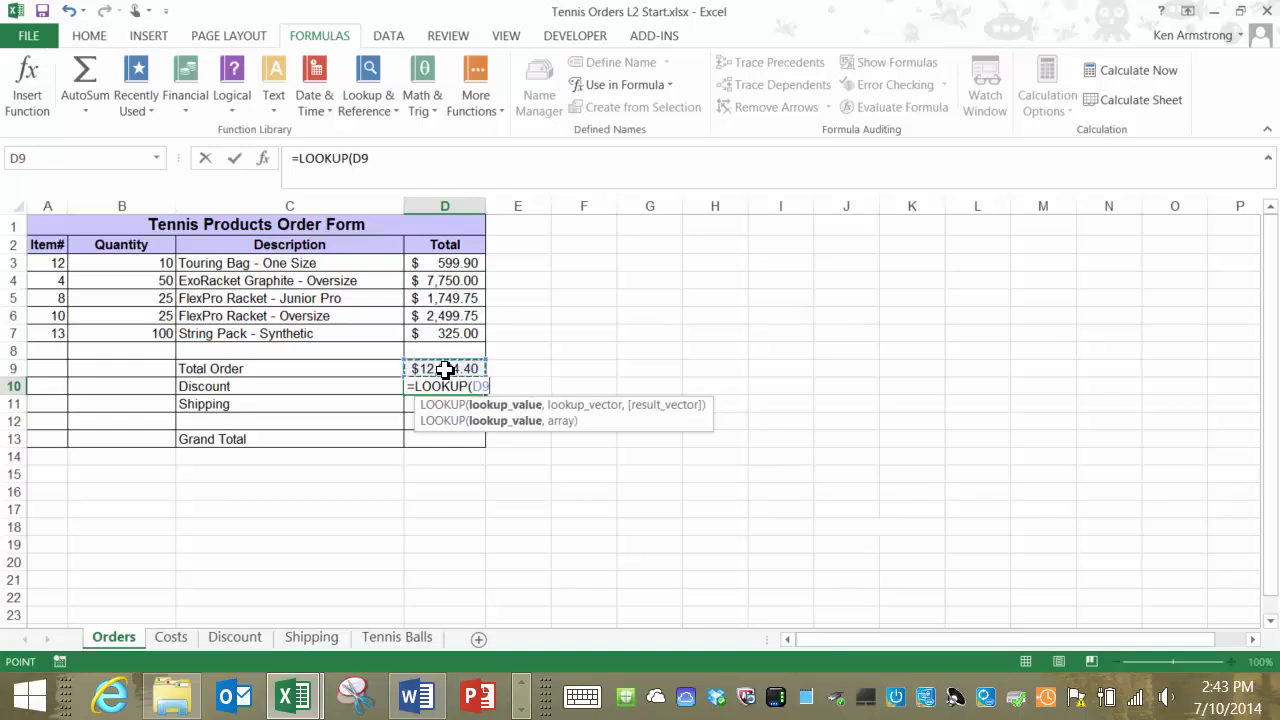
{"action": "type", "text": ","}
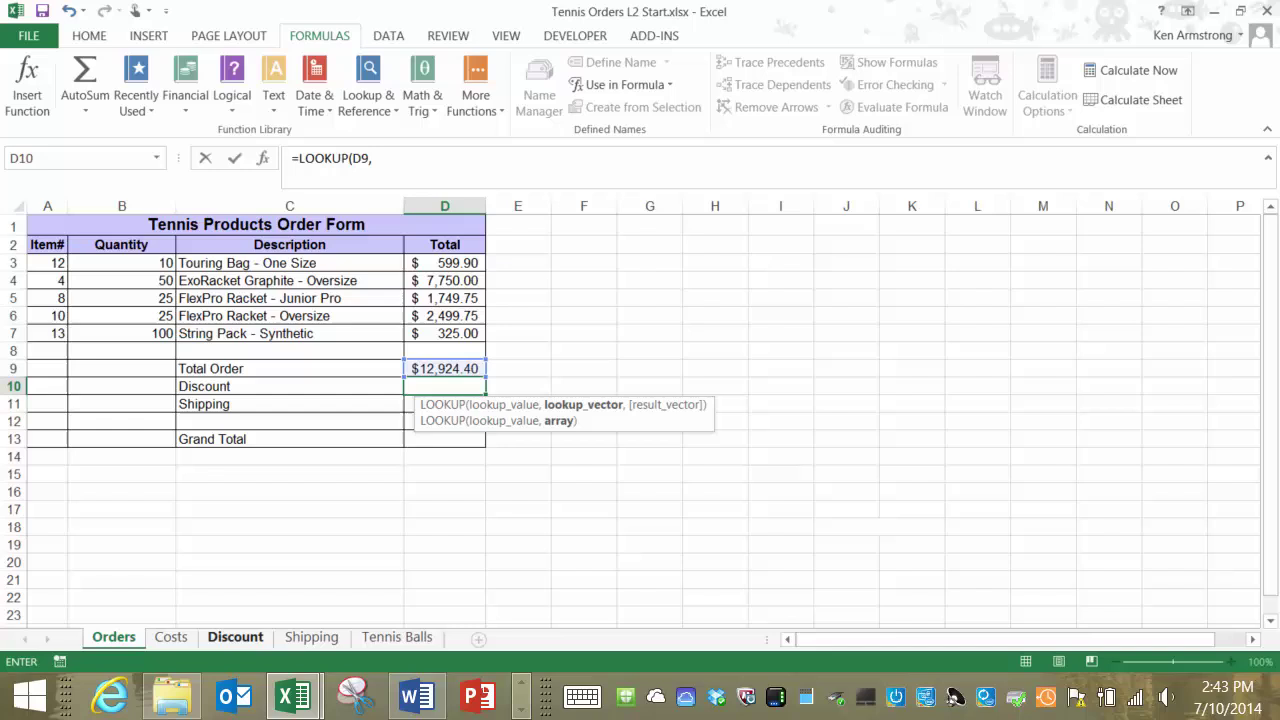
Set the formula's lookup vector to the total order values in Discount!B2:B5.
{"action": "left_click", "coordinate": [235, 637]}
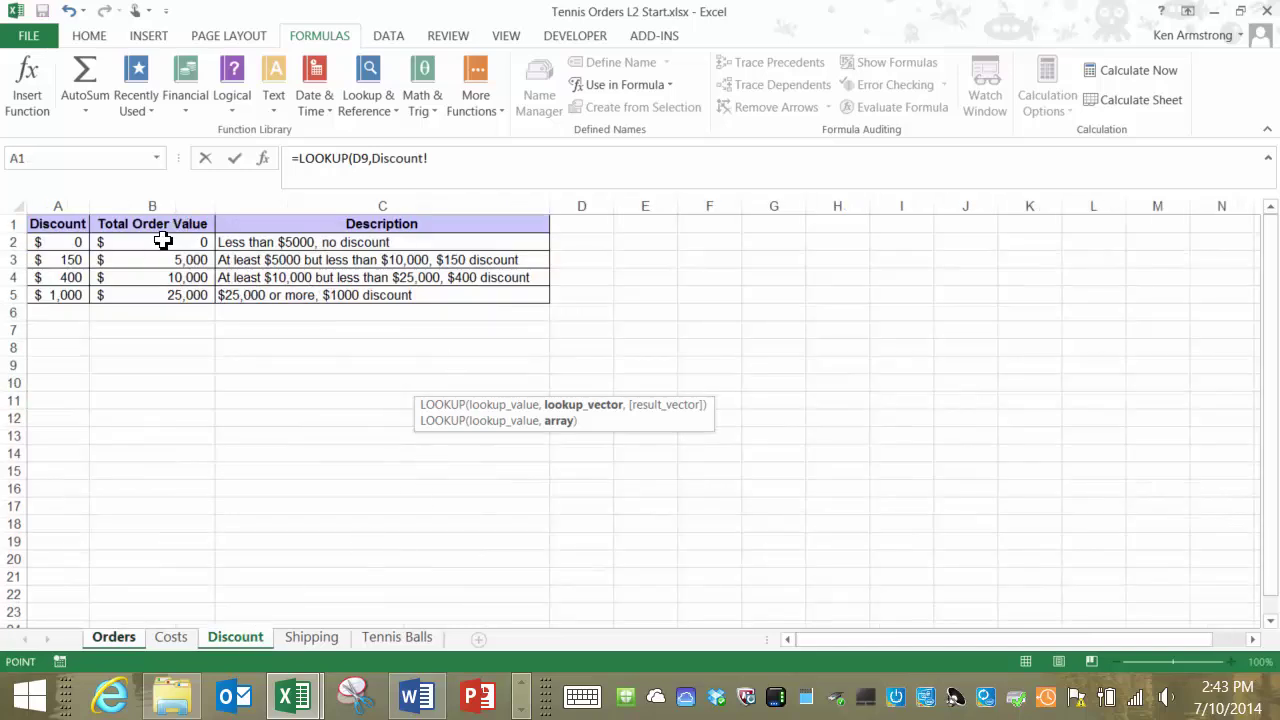
{"action": "left_click_drag", "start_coordinate": [163, 242], "coordinate": [162, 295]}
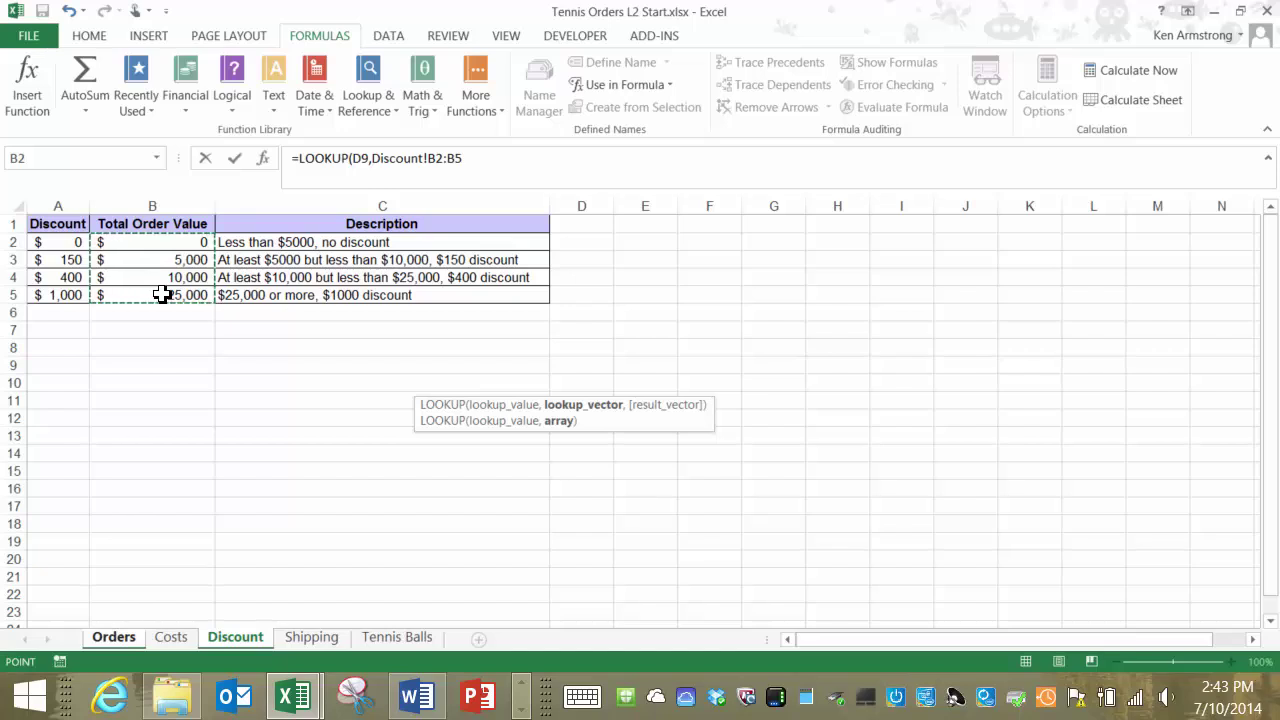
{"action": "type", "text": ","}
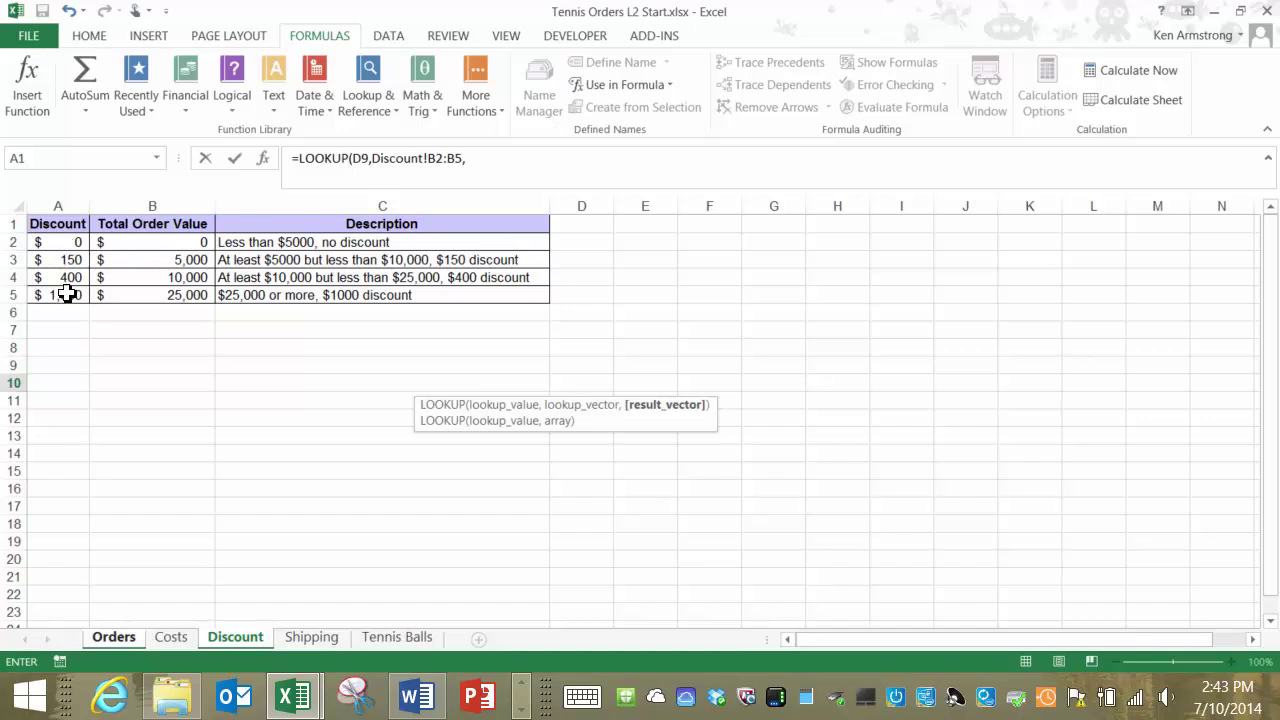
Complete the LOOKUP formula in D10 with the discounts in Discount!A2:A5 as the result vector.
{"action": "left_click_drag", "start_coordinate": [68, 336], "coordinate": [613, 338]}
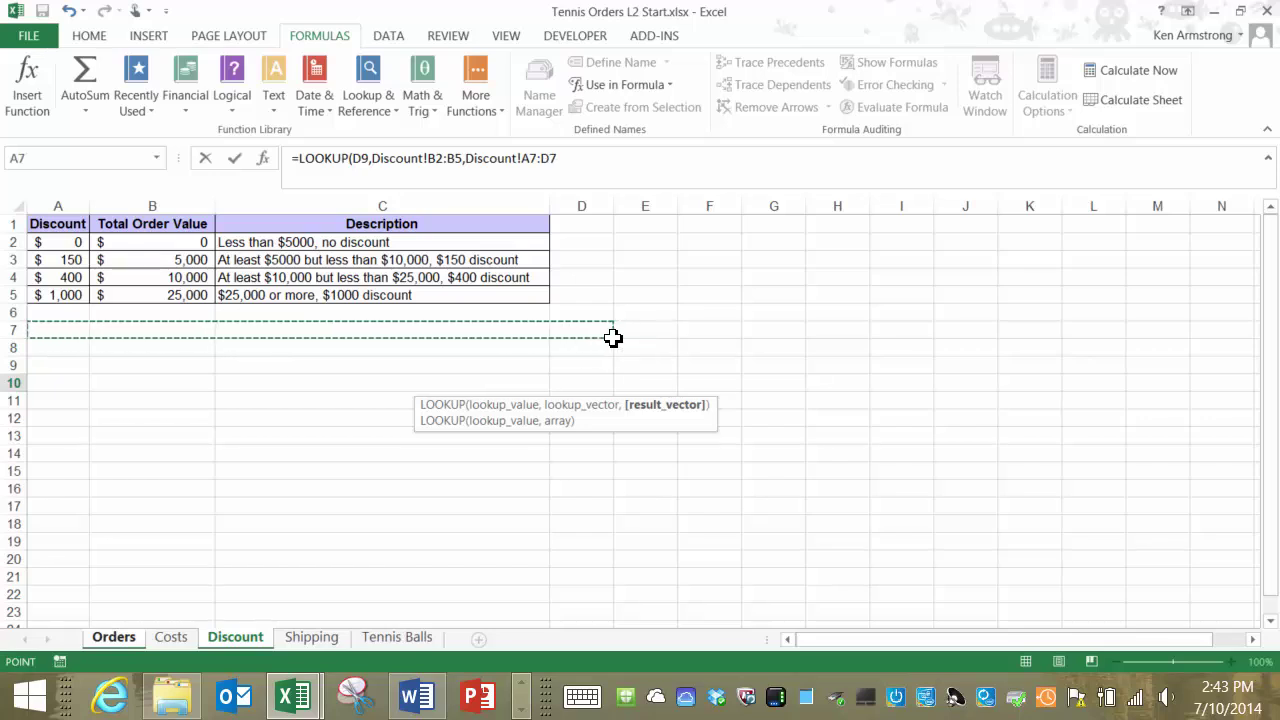
{"action": "left_click_drag", "start_coordinate": [65, 245], "coordinate": [63, 288]}
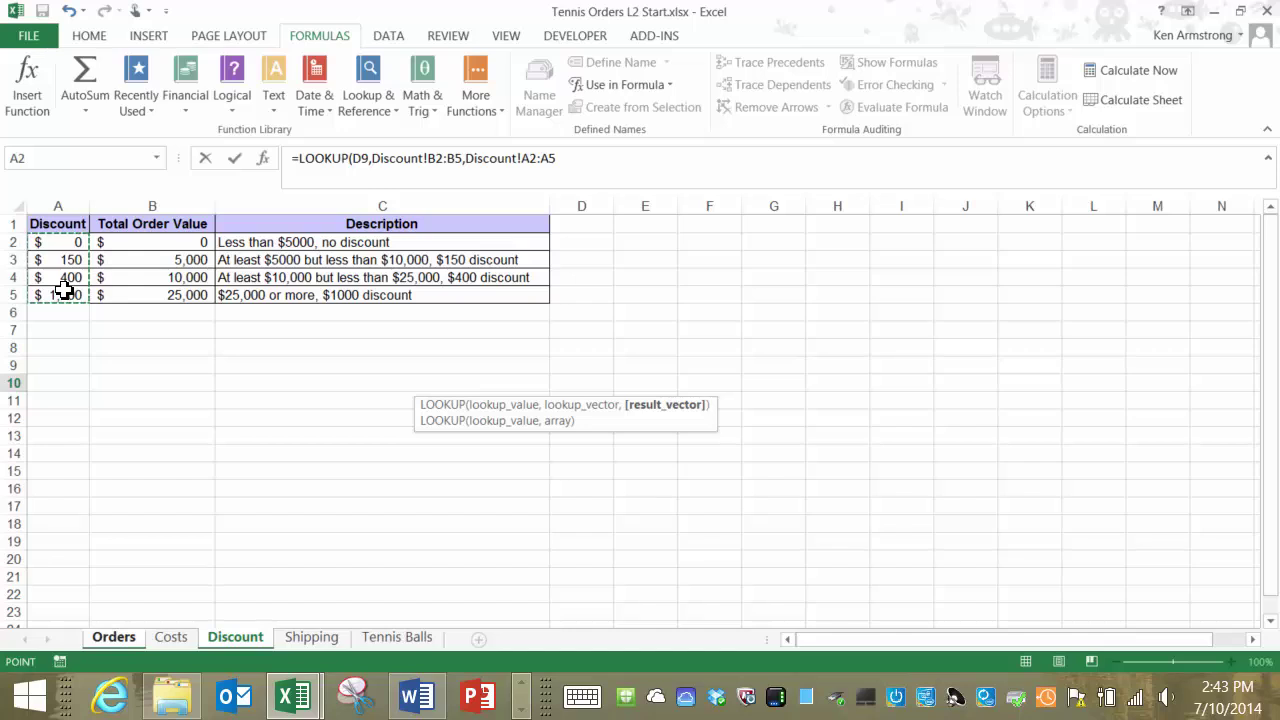
{"action": "type", "text": ")"}
{"action": "key", "text": "Return"}
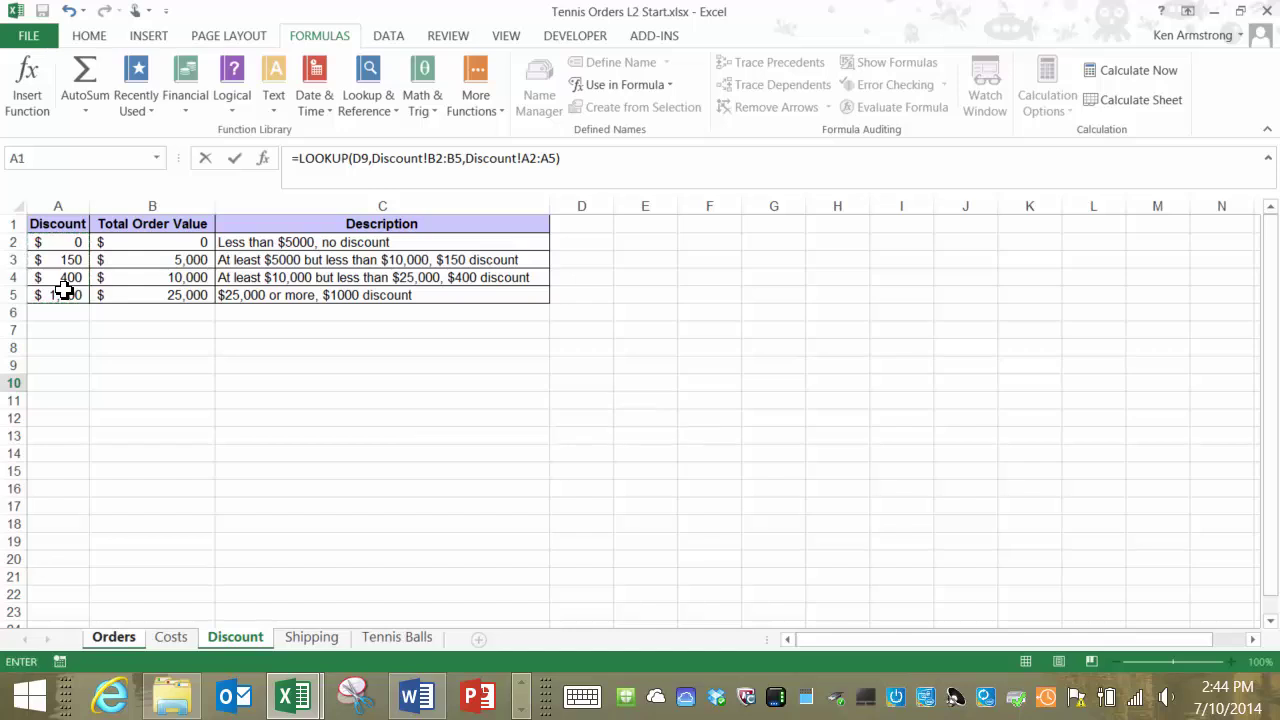
{"action": "key", "text": "Up"}
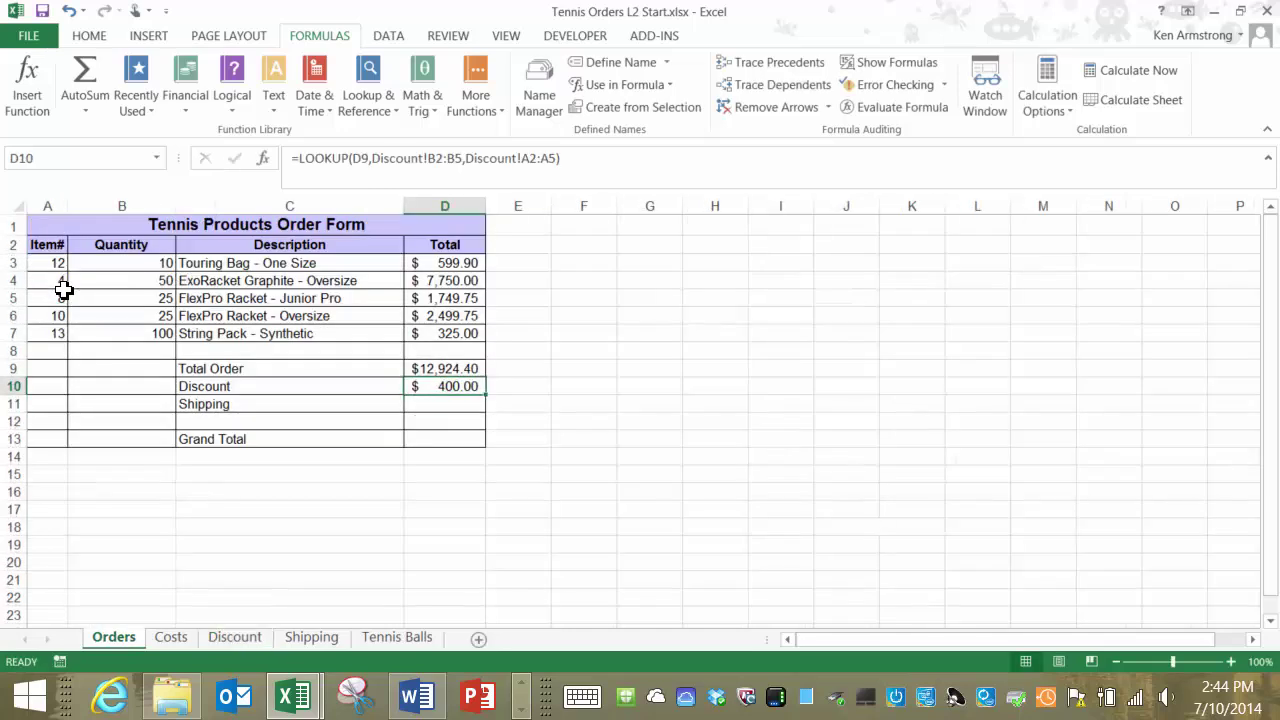
Examine the lookup value, lookup vector and result vector arguments of the D10 formula.
{"action": "left_click", "coordinate": [363, 158]}
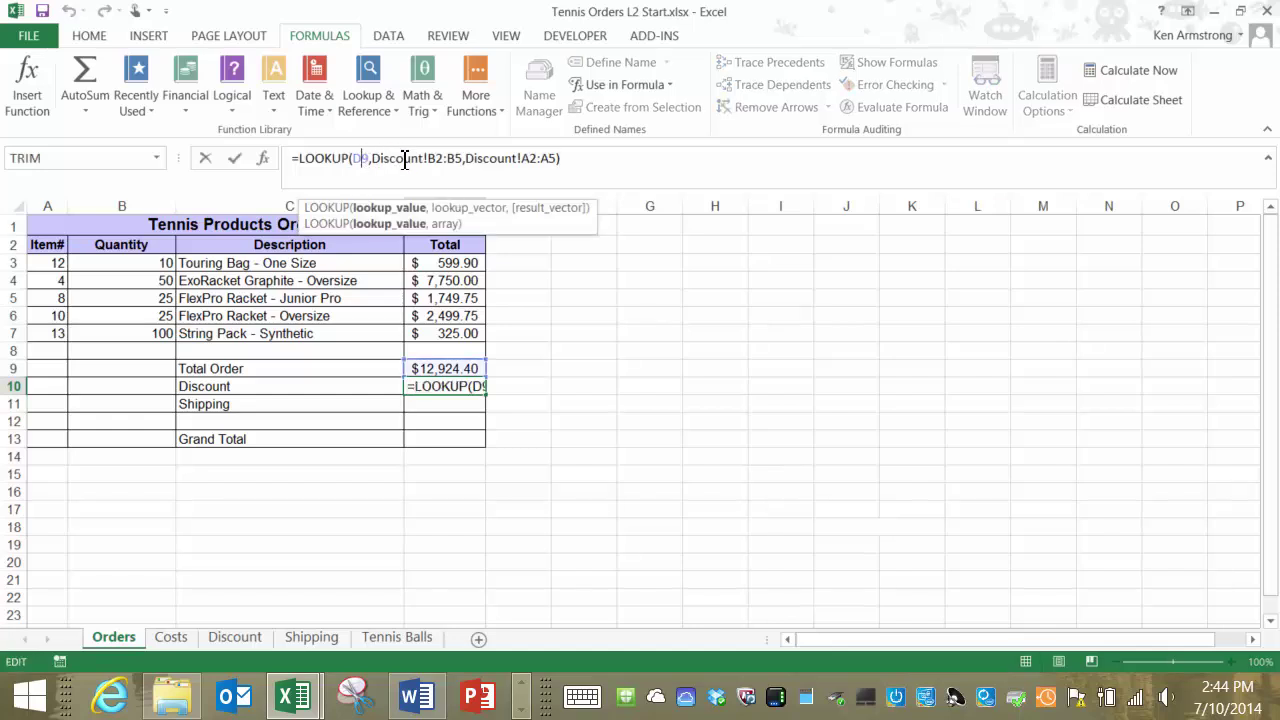
{"action": "left_click", "coordinate": [421, 158]}
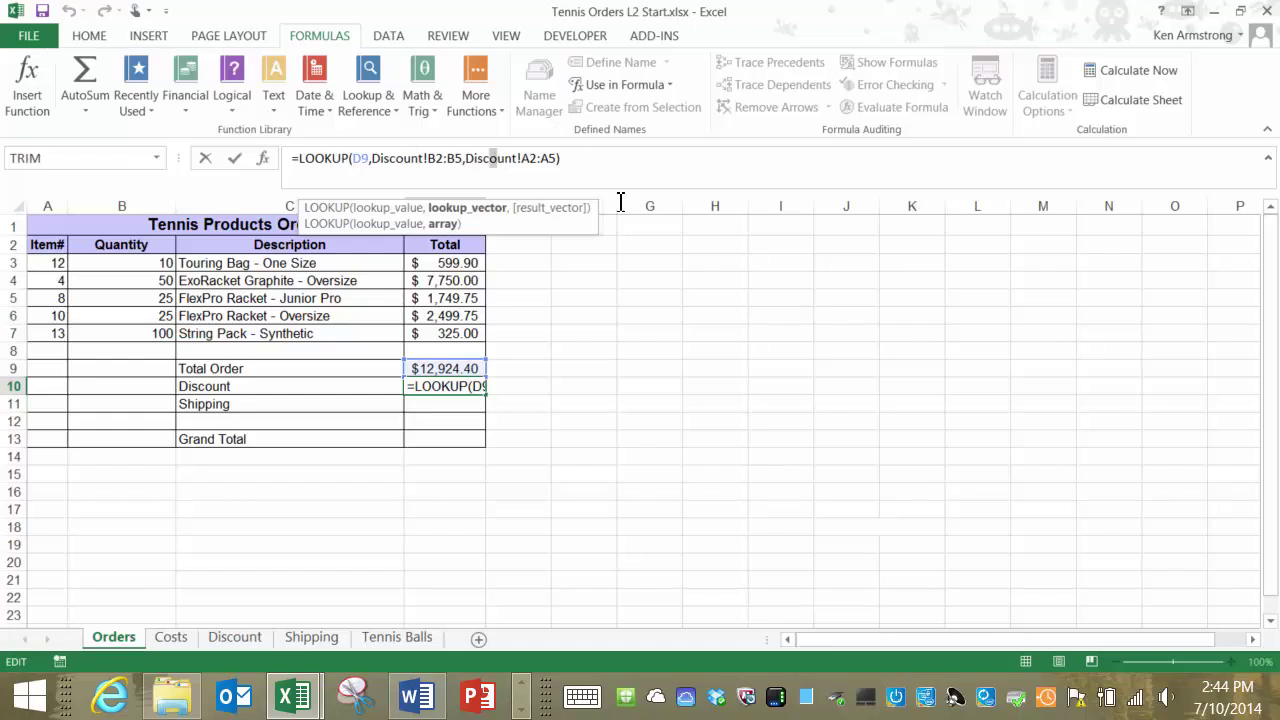
{"action": "left_click", "coordinate": [497, 159]}
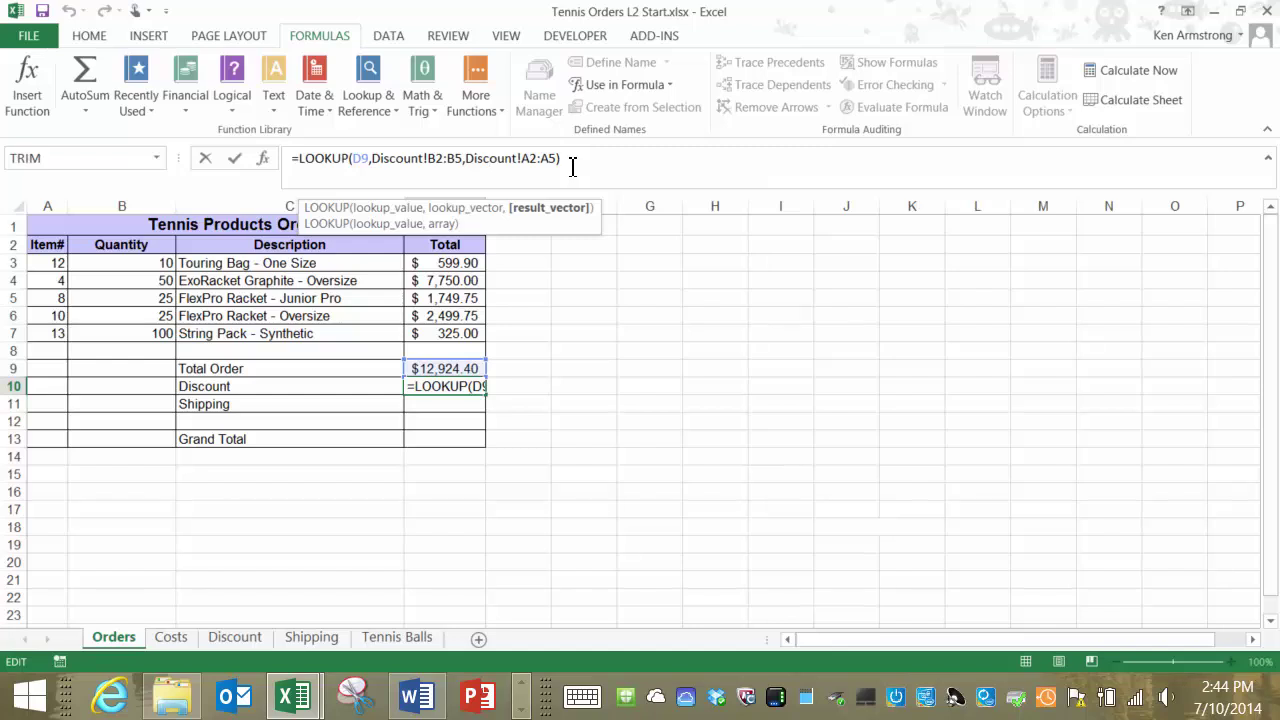
{"action": "key", "text": "Return"}
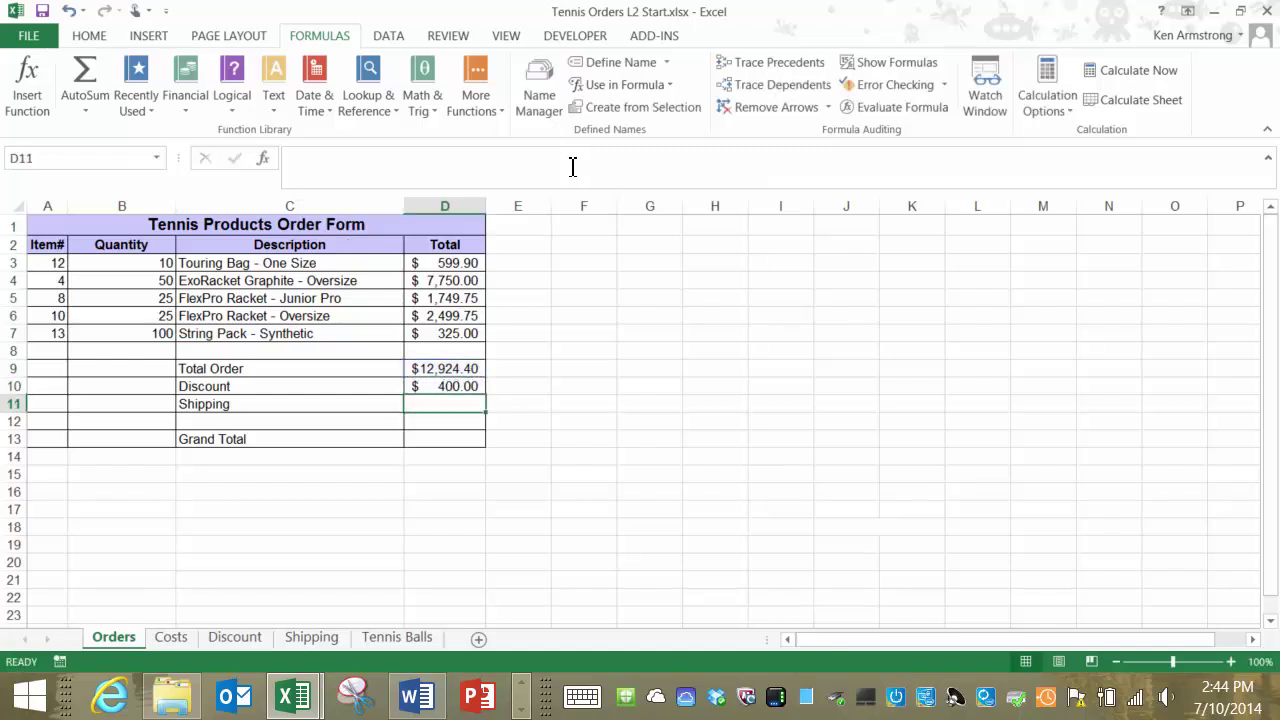
{"action": "key", "text": "Up"}
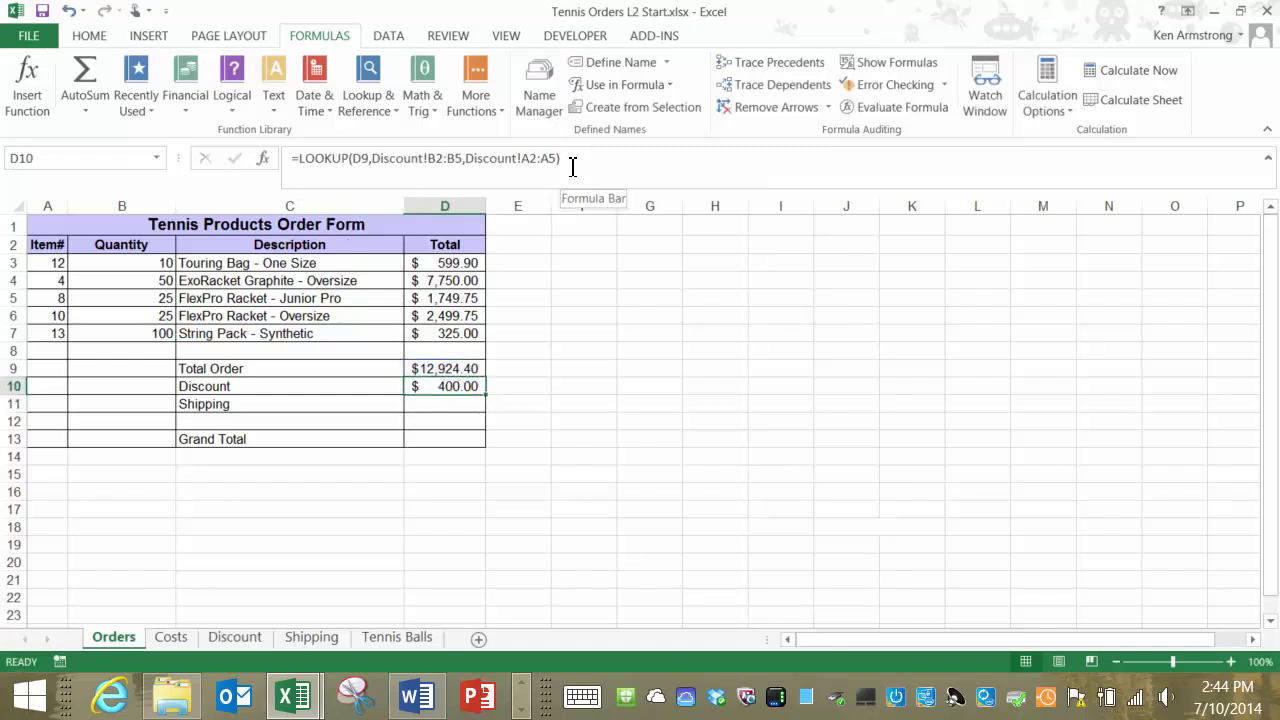
Negate the discount in D10 by changing its formula to =-LOOKUP(D9,Discount!B2:B5,Discount!A2:A5).
{"action": "left_click", "coordinate": [304, 160]}
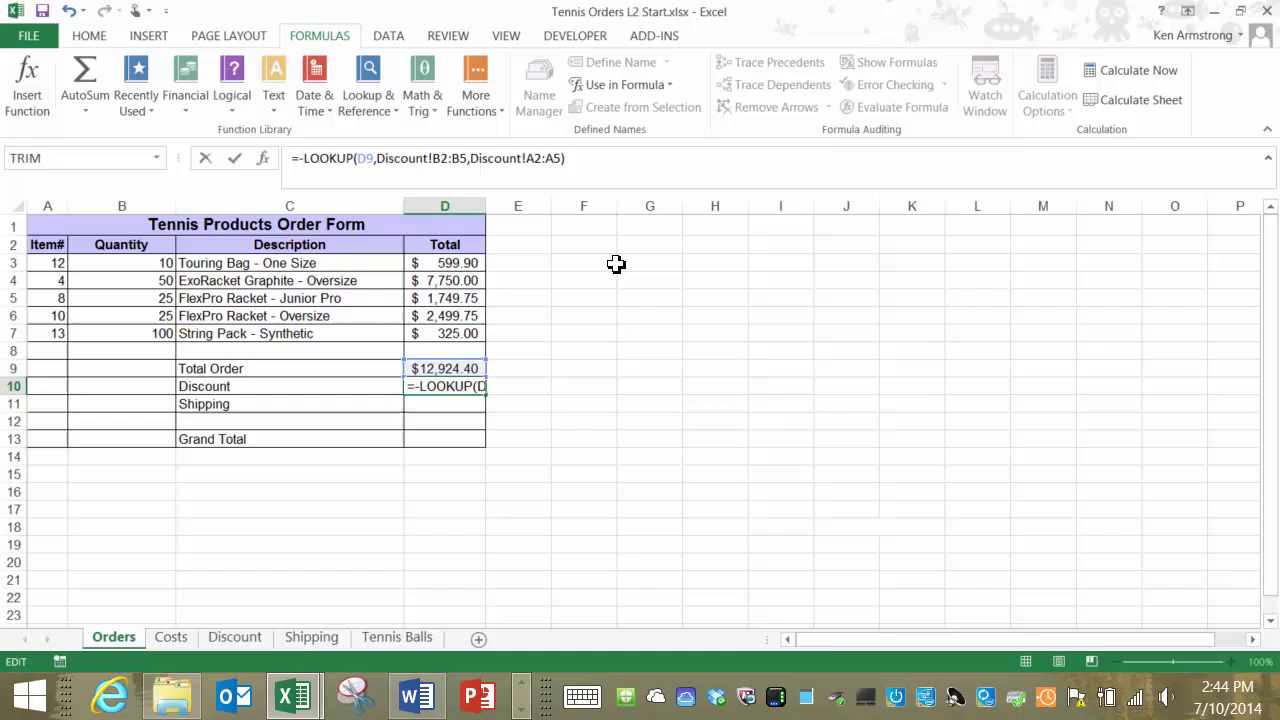
{"action": "key", "text": "Return"}
{"action": "key", "text": "Up"}
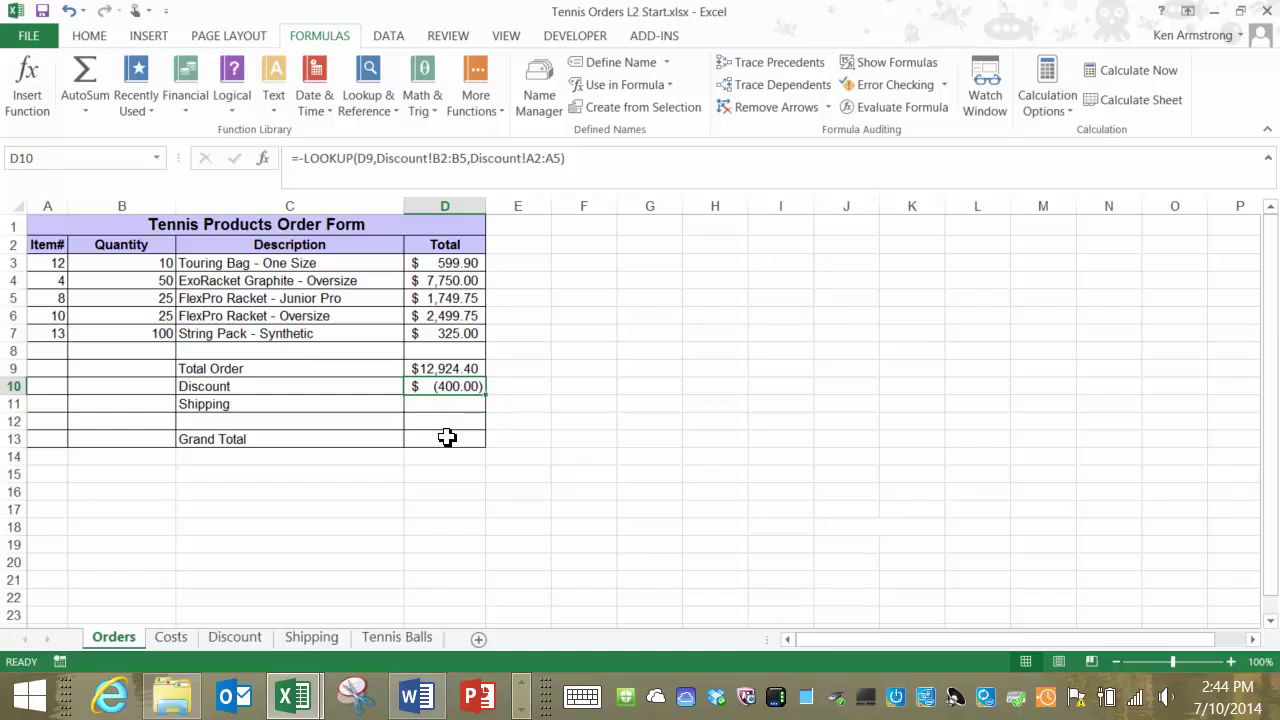
Check the tiers on the Discount sheet and test the lookup by setting the Total Order in D9 to 4999 and to 5000.
{"action": "left_click", "coordinate": [235, 637]}
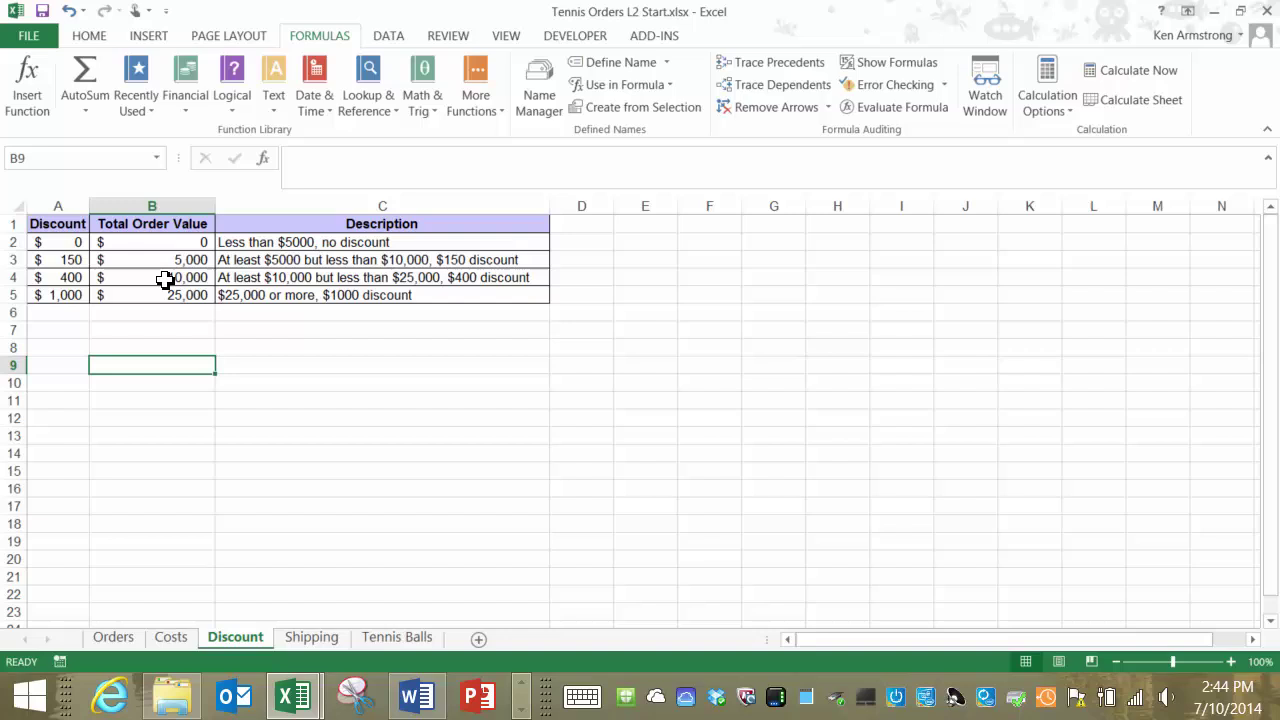
{"action": "left_click", "coordinate": [114, 637]}
{"action": "left_click", "coordinate": [442, 368]}
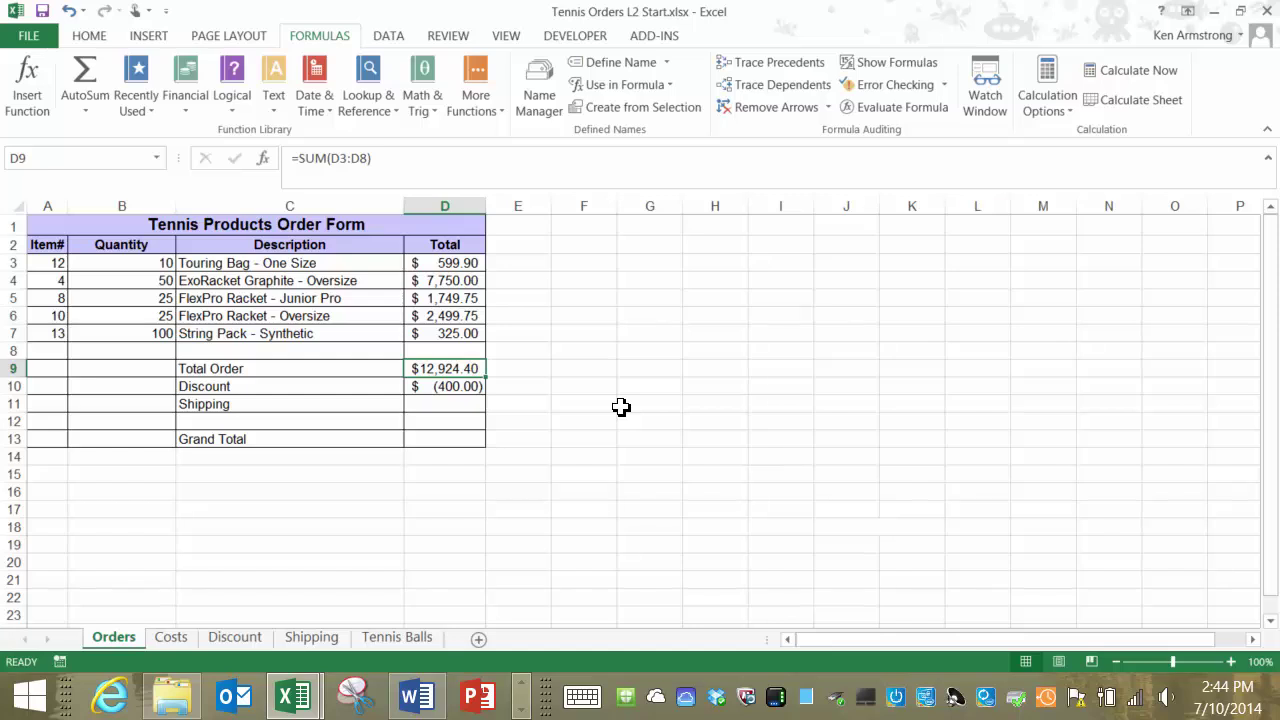
{"action": "type", "text": "4999"}
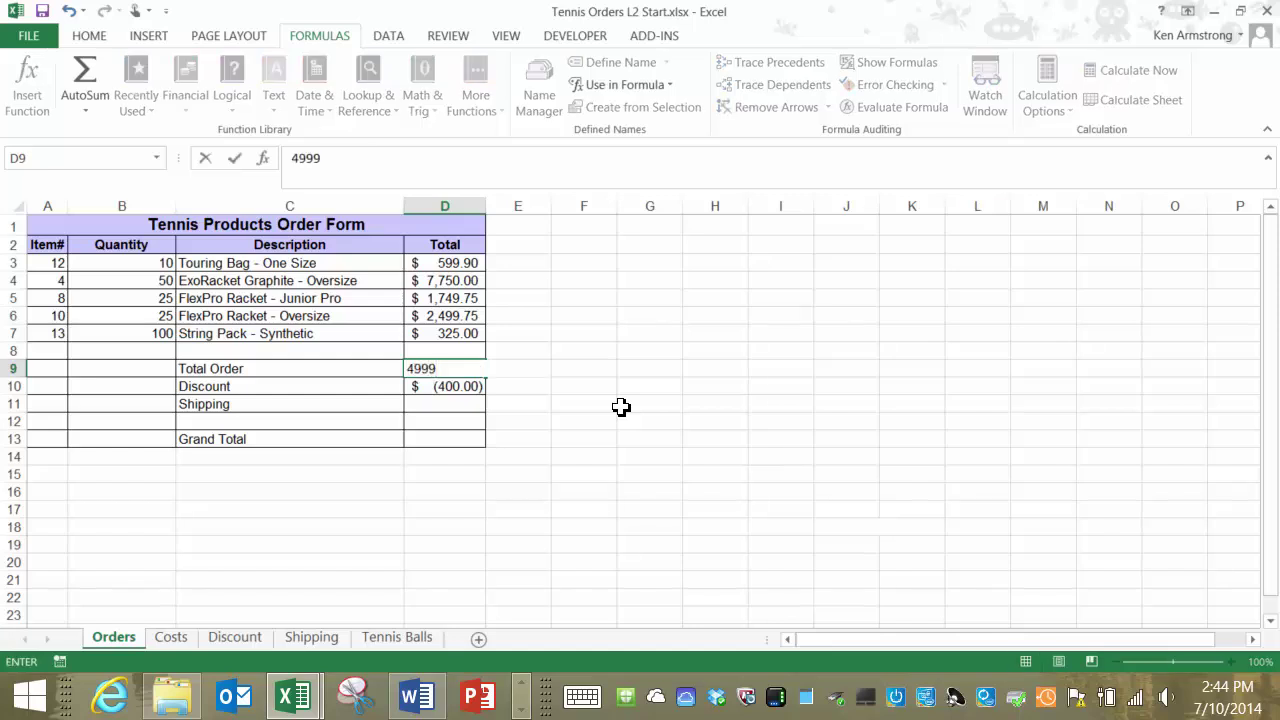
{"action": "key", "text": "Return"}
{"action": "key", "text": "Up"}
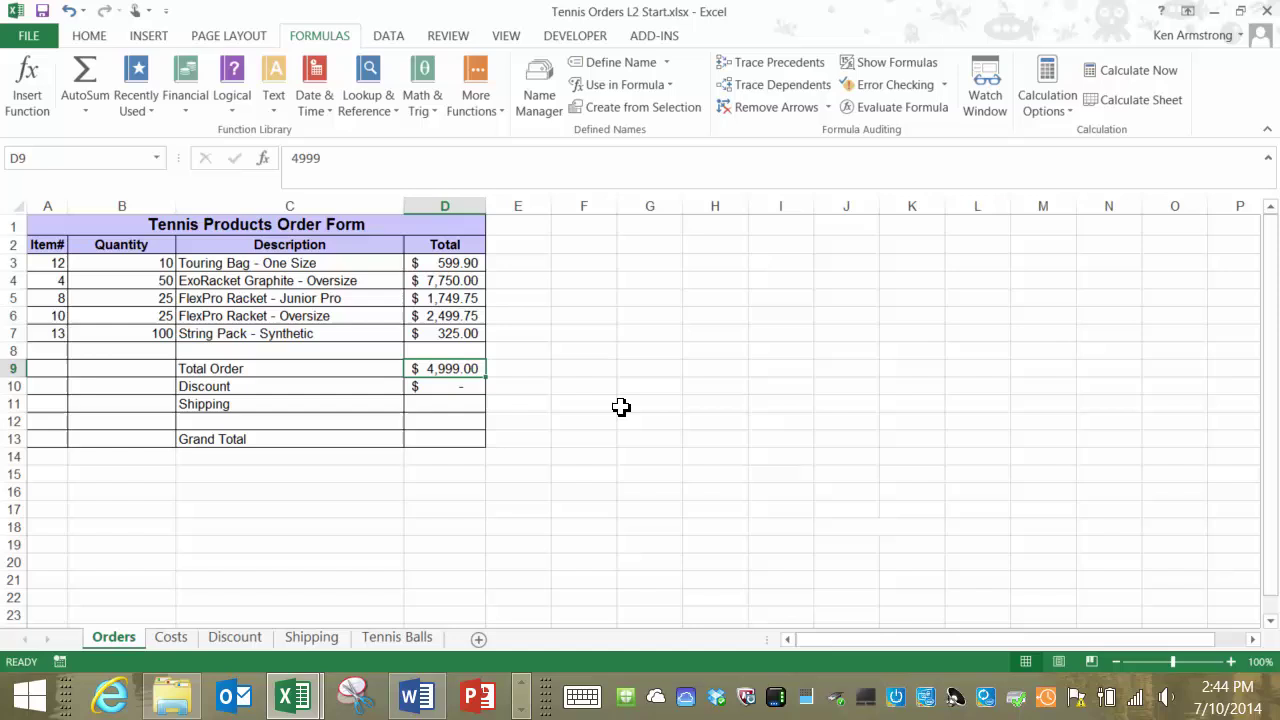
{"action": "type", "text": "5000"}
{"action": "key", "text": "Return"}
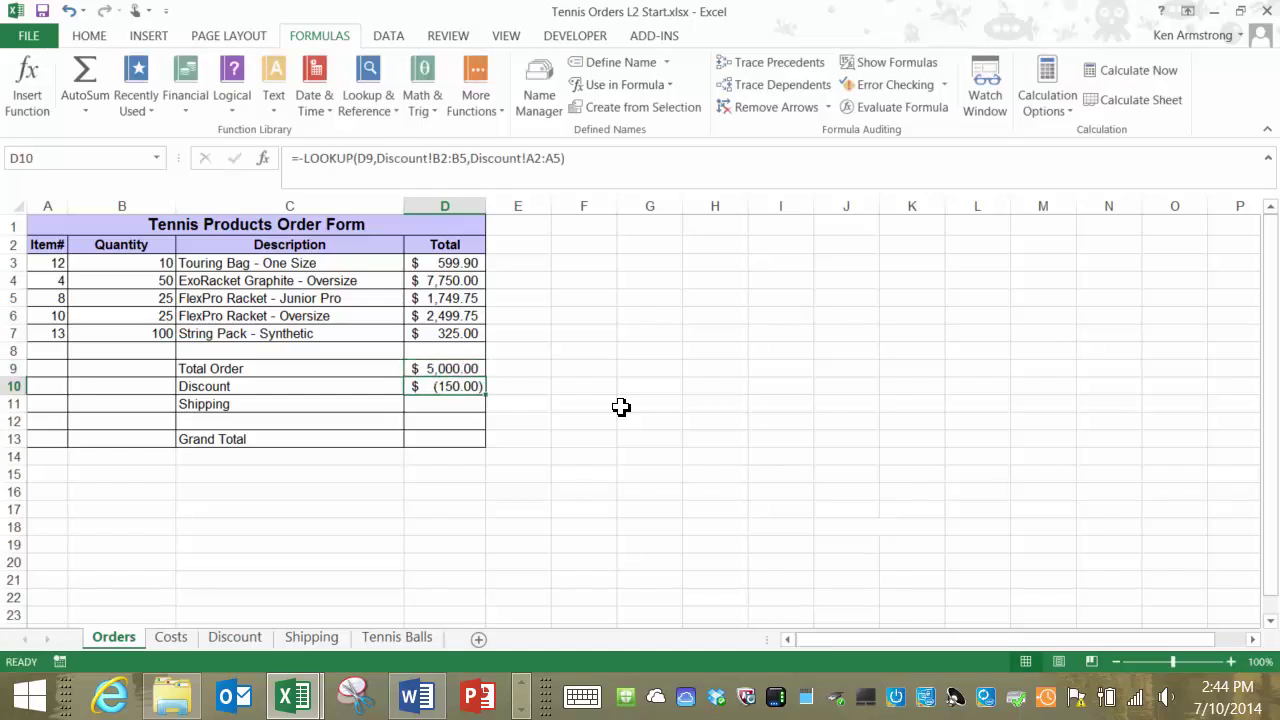
{"action": "key", "text": "Up"}
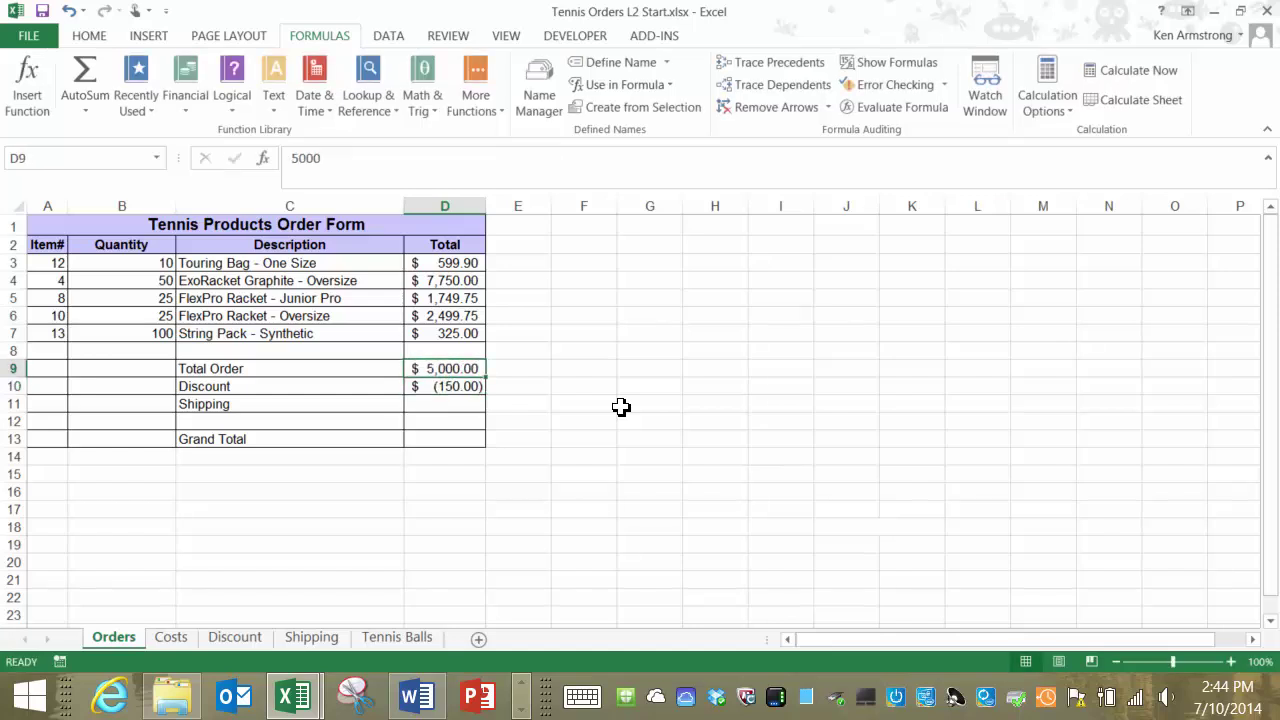
Test the discount lookup around the 10,000 tier by setting the Total Order in D9 to 9999 and to 10000.
{"action": "type", "text": "999"}
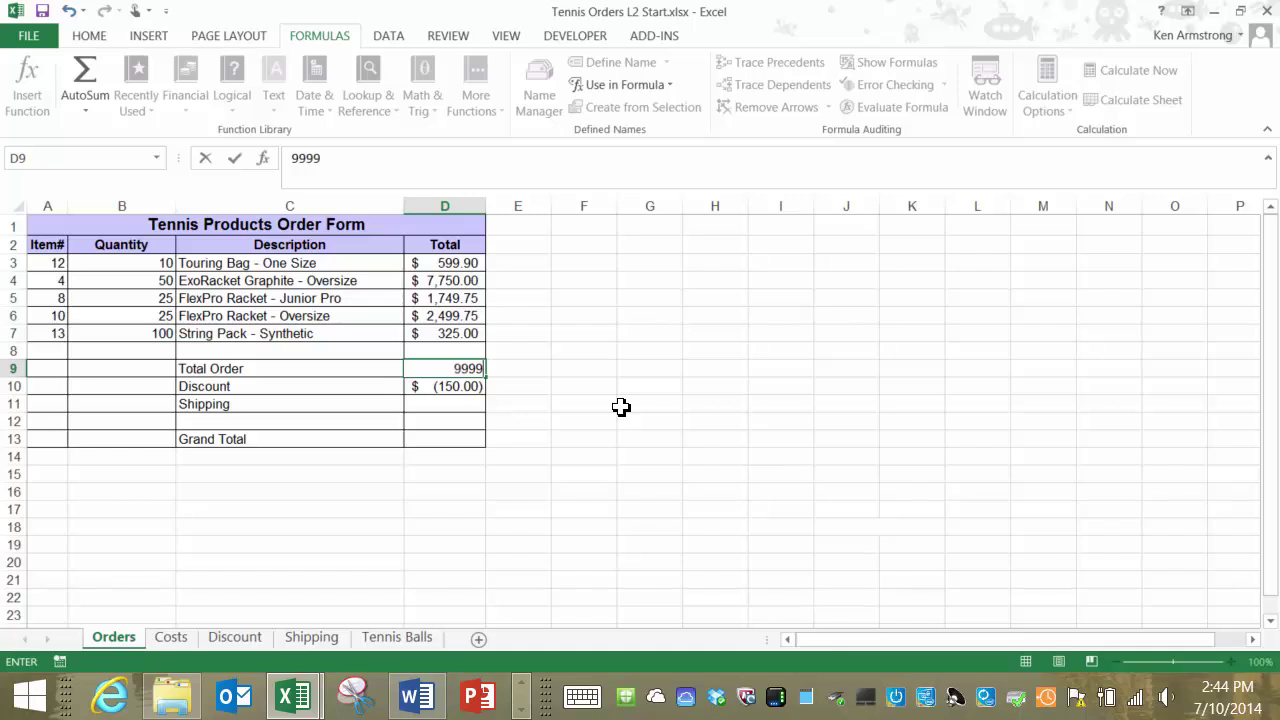
{"action": "type", "text": "9"}
{"action": "key", "text": "Return"}
{"action": "key", "text": "Up"}
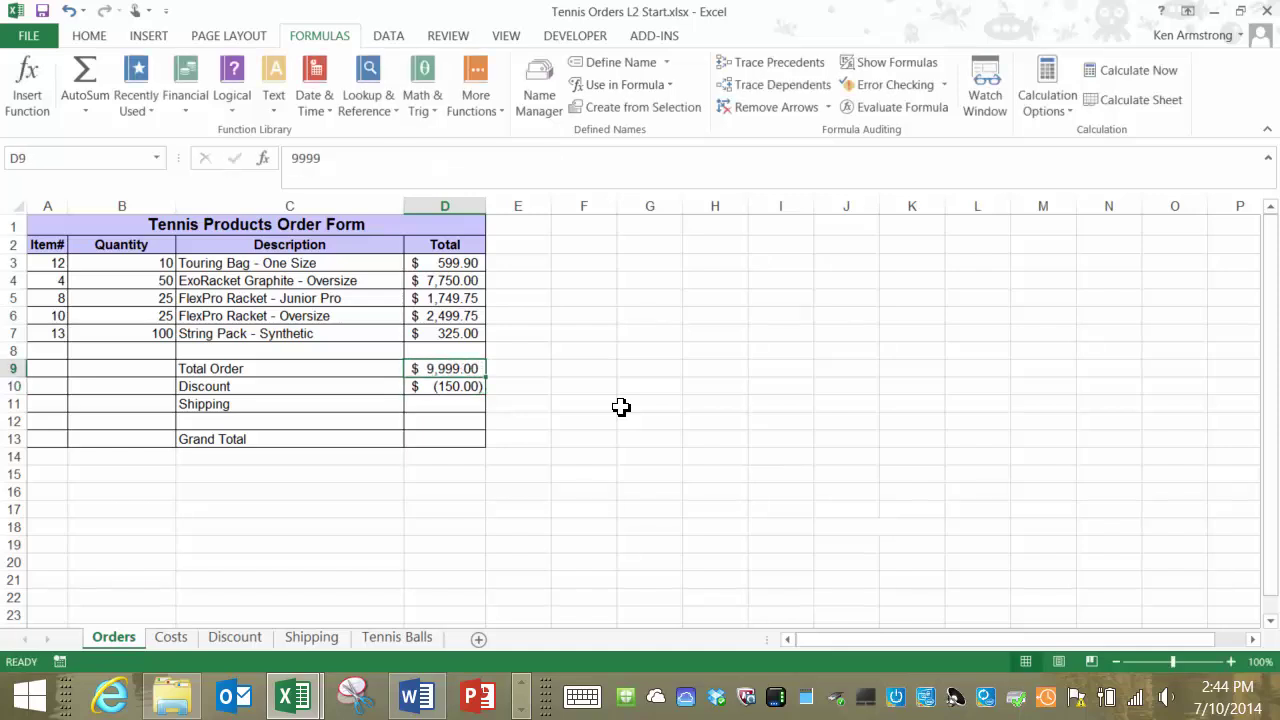
{"action": "type", "text": "1"}
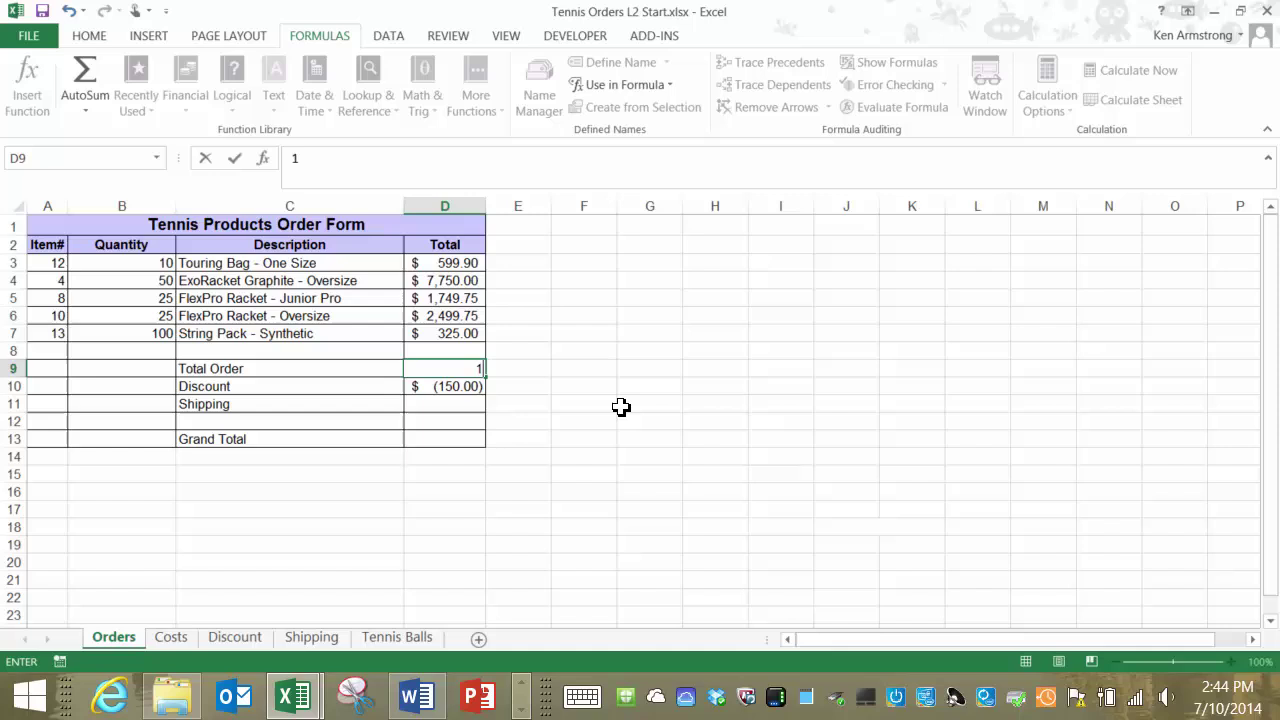
{"action": "type", "text": "0000"}
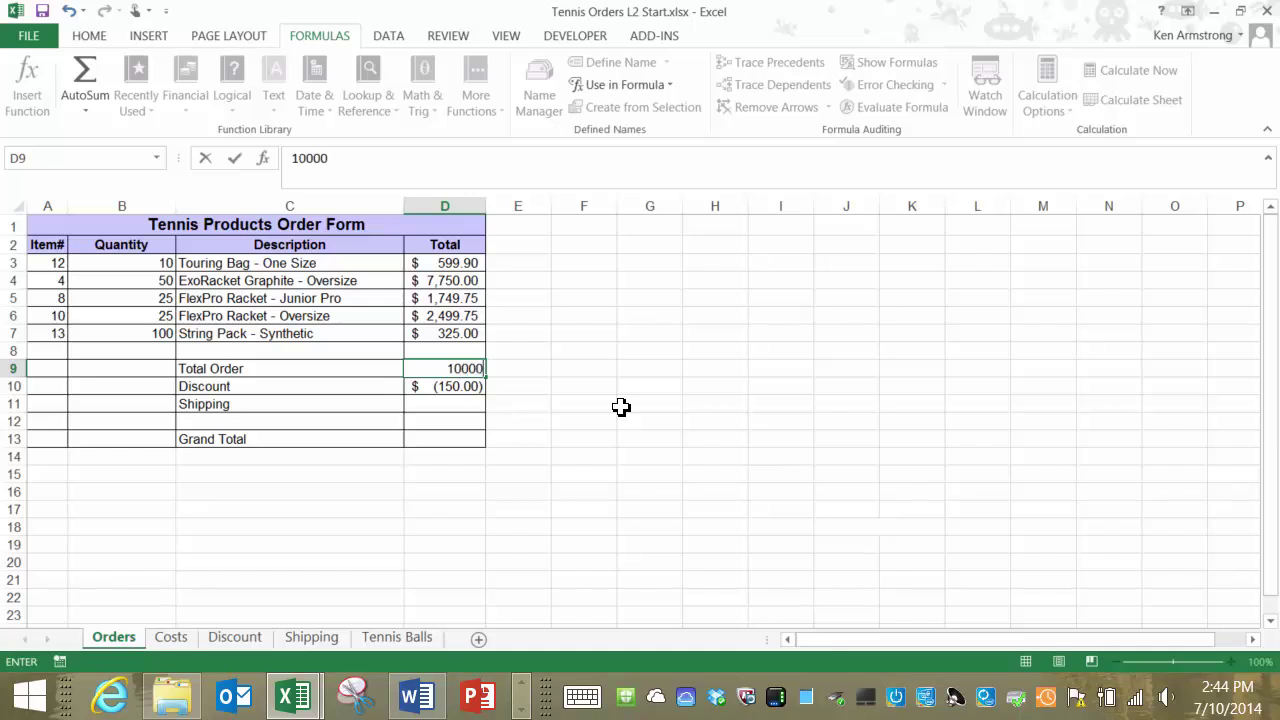
{"action": "key", "text": "Return"}
{"action": "key", "text": "Up"}
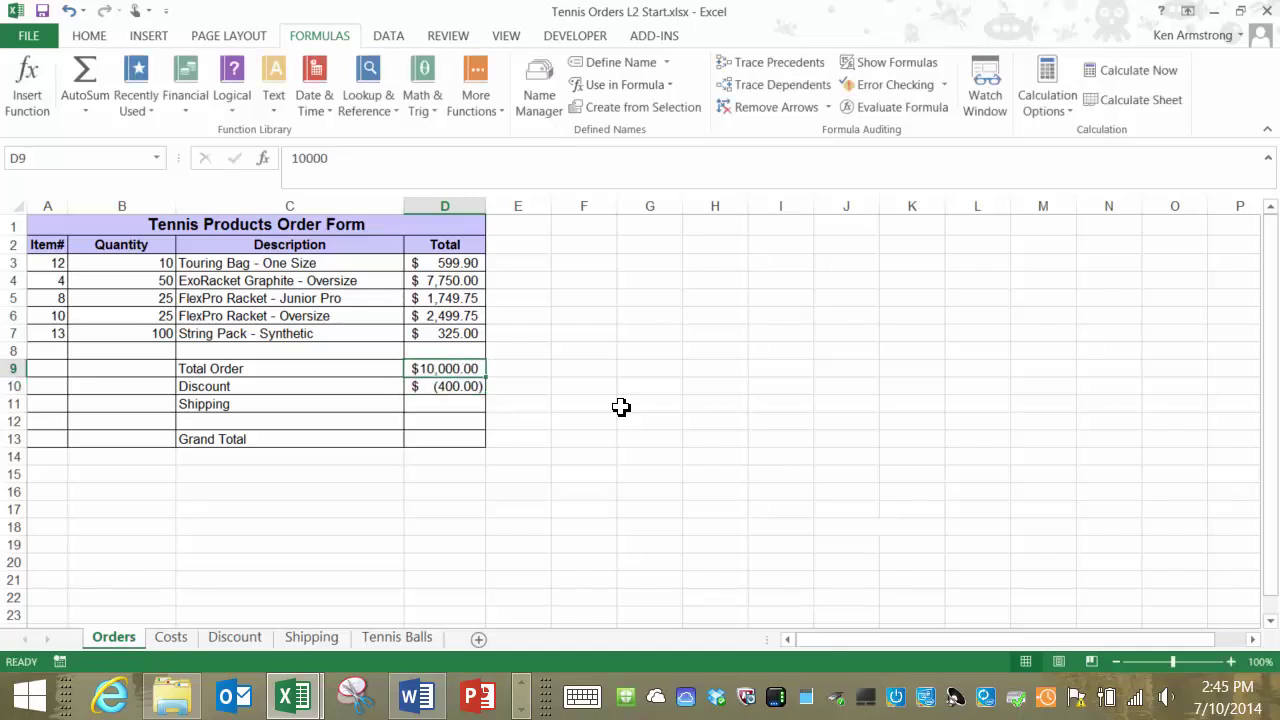
Test the discount lookup around the 25,000 tier by setting the Total Order in D9 to 24999 and to 25,000.
{"action": "type", "text": "2"}
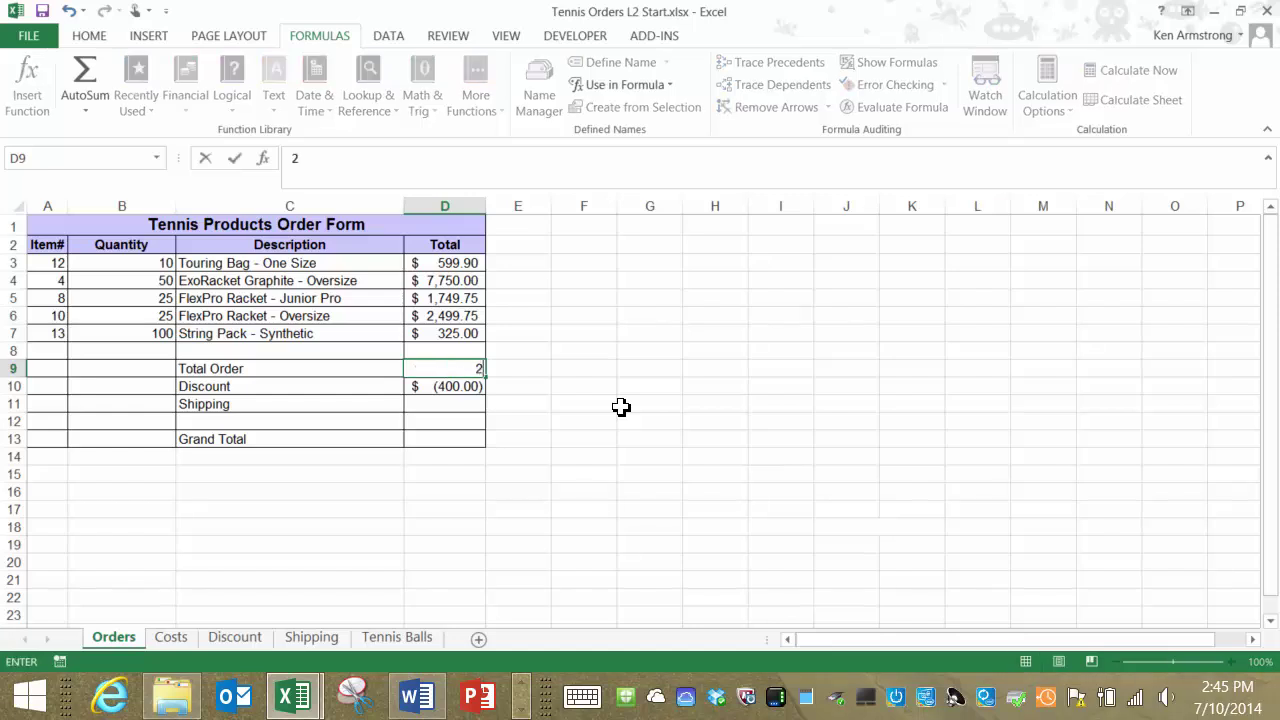
{"action": "type", "text": "4999"}
{"action": "key", "text": "Return"}
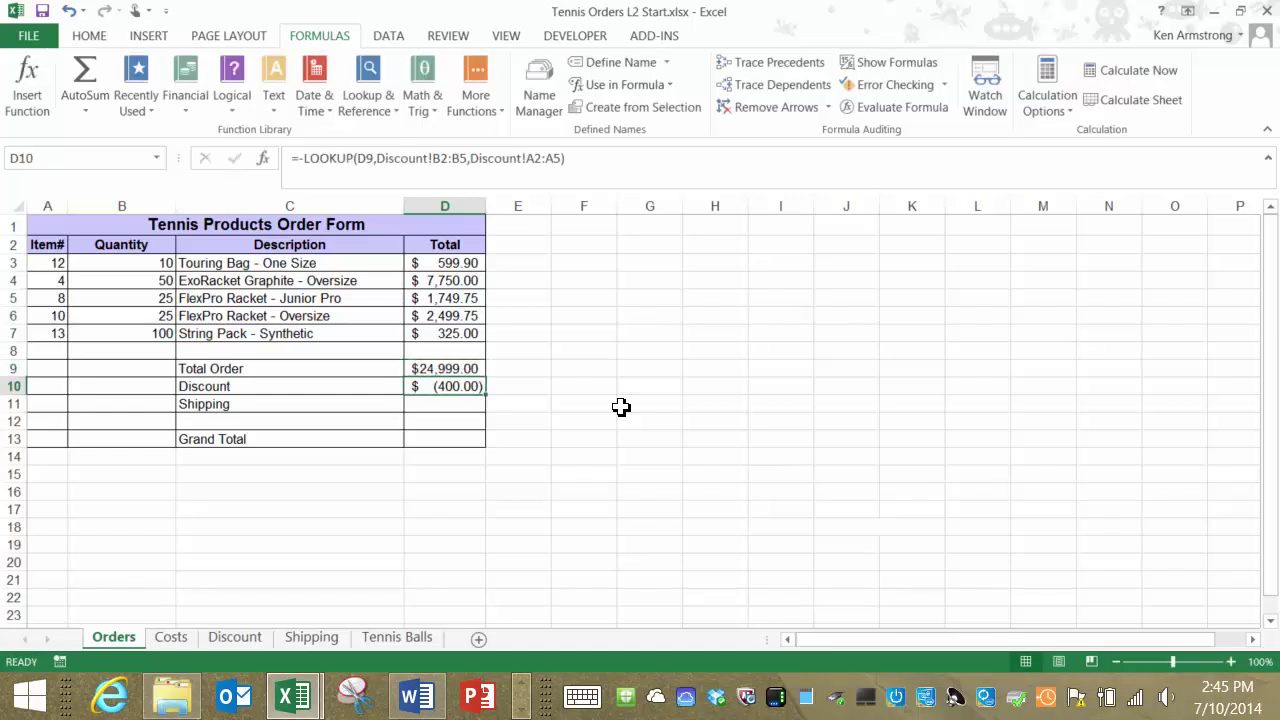
{"action": "key", "text": "Up"}
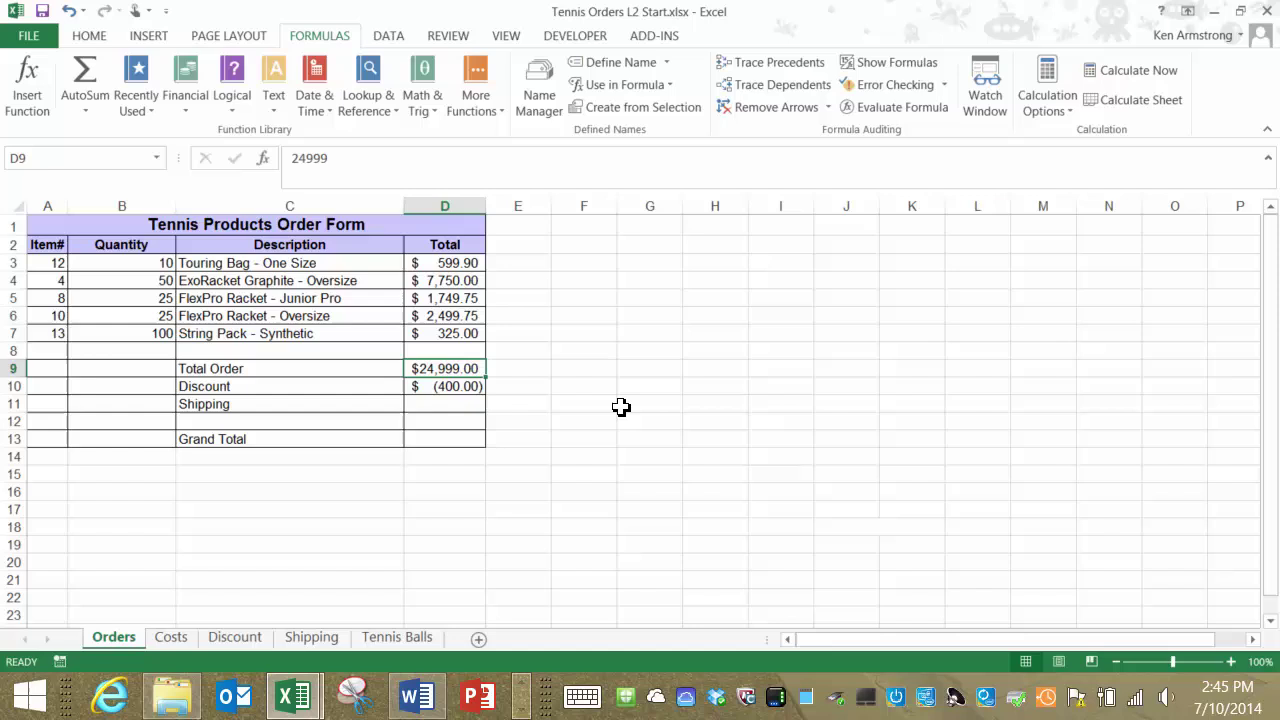
{"action": "type", "text": "25"}
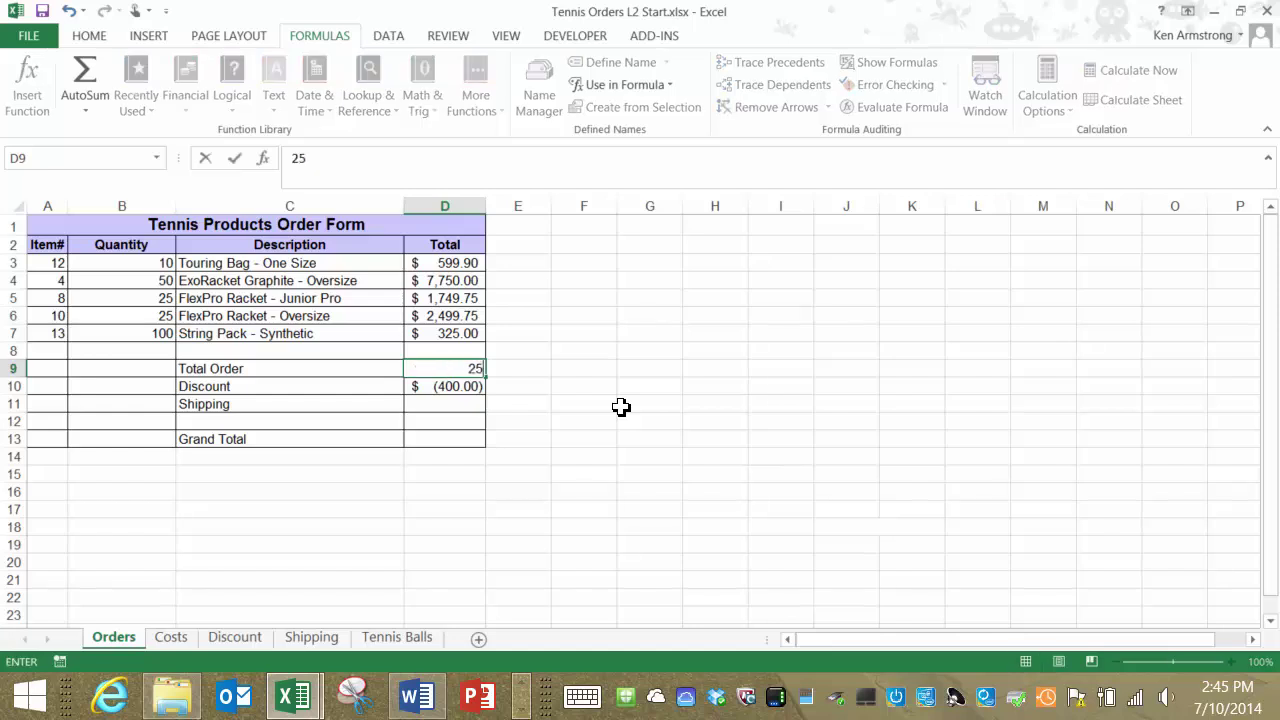
{"action": "type", "text": ",000"}
{"action": "key", "text": "Return"}
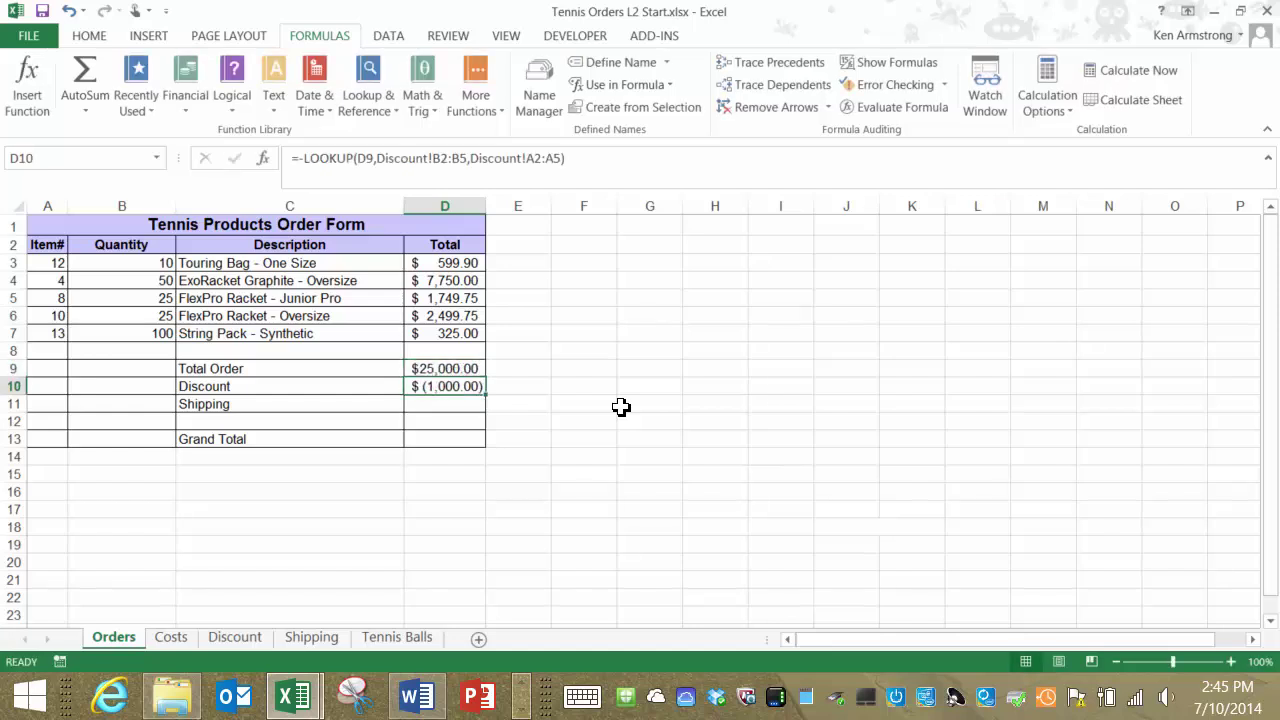
{"action": "key", "text": "Up"}
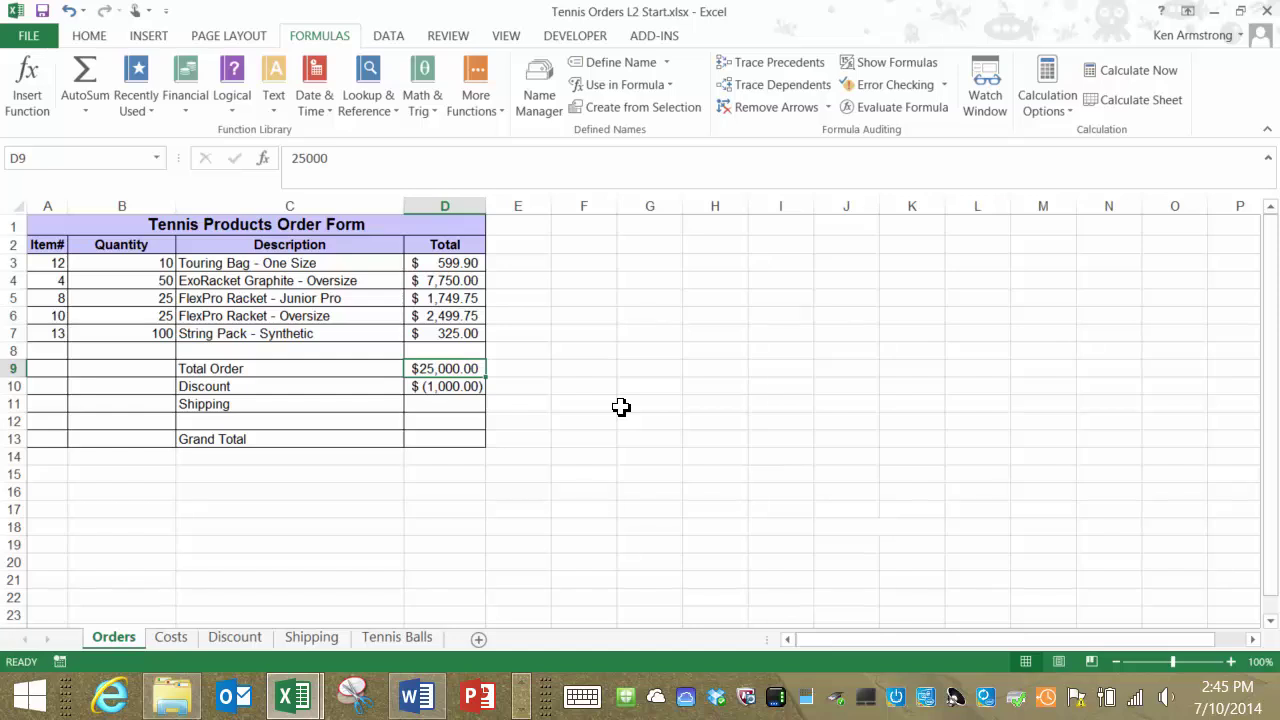
Undo all the test order totals in D9 back to the =SUM(D3:D8) formula.
{"action": "type", "text": "10000"}
{"action": "key", "text": "ctrl+Return"}
{"action": "type", "text": "9999"}
{"action": "key", "text": "ctrl+Return"}
{"action": "type", "text": "5000"}
{"action": "key", "text": "ctrl+Return"}
{"action": "type", "text": "4999"}
{"action": "key", "text": "ctrl+Return"}
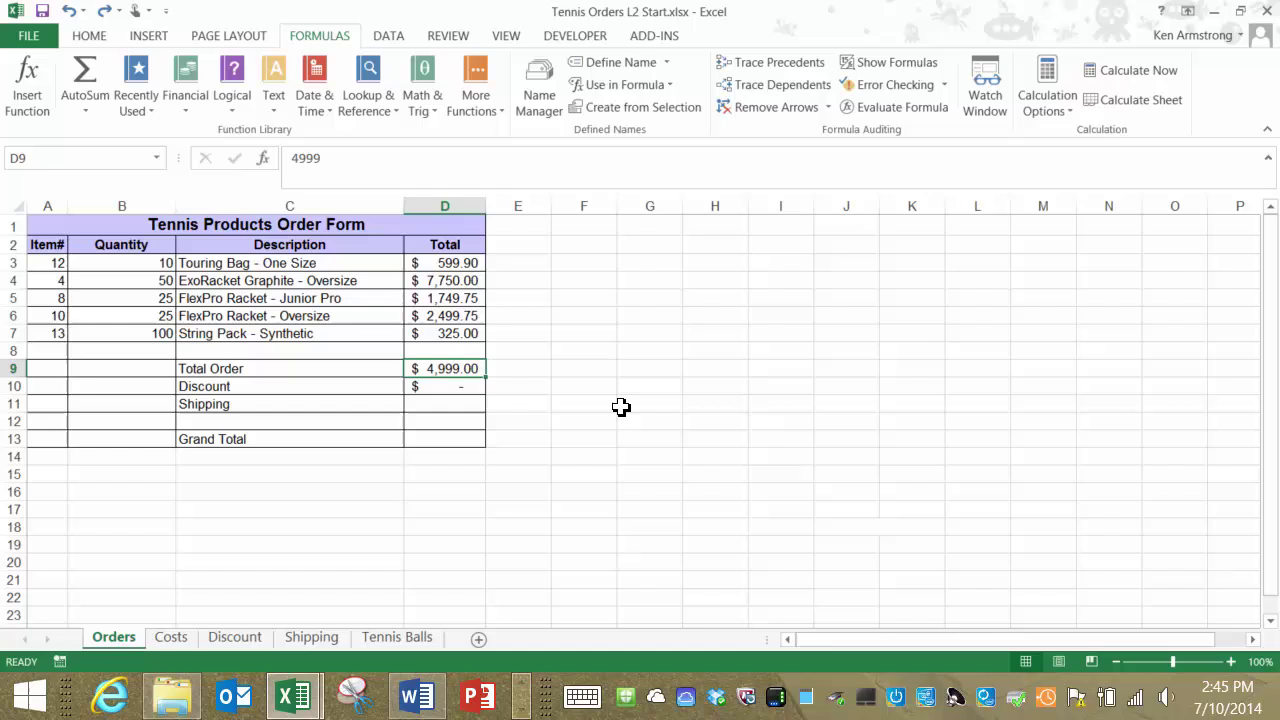
{"action": "key", "text": "ctrl+z"}
{"action": "key", "text": "ctrl+z"}
{"action": "key", "text": "ctrl+z"}
{"action": "key", "text": "ctrl+z"}
{"action": "key", "text": "ctrl+z"}
{"action": "key", "text": "ctrl+z"}
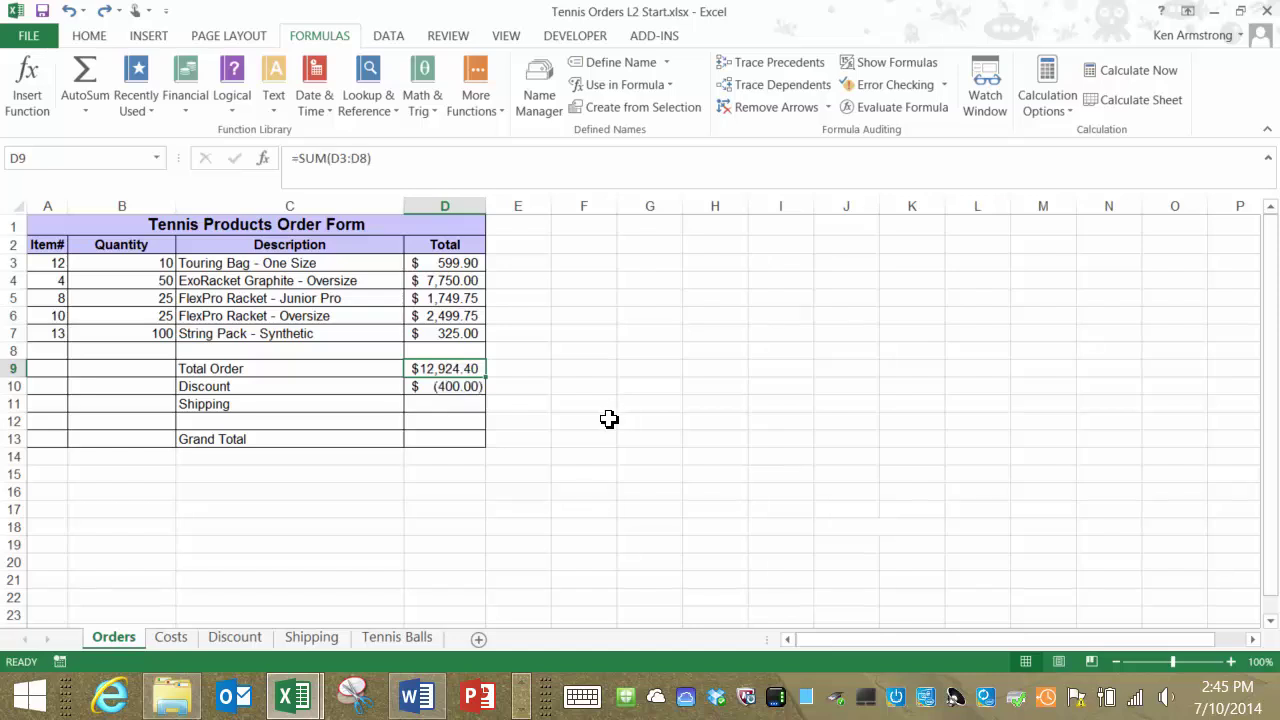